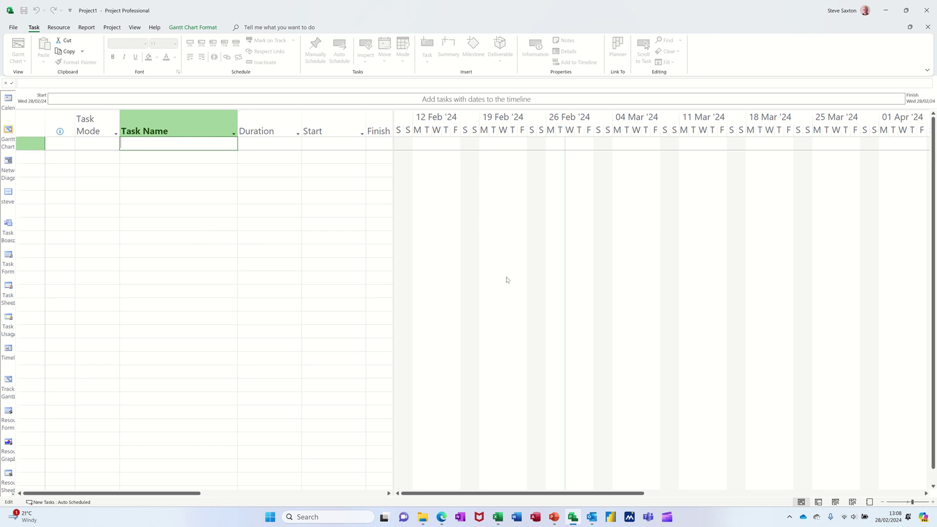
- Check the scheduling mode for new tasks and add a task named Task A in the first row of the task table
left_click(65, 502)
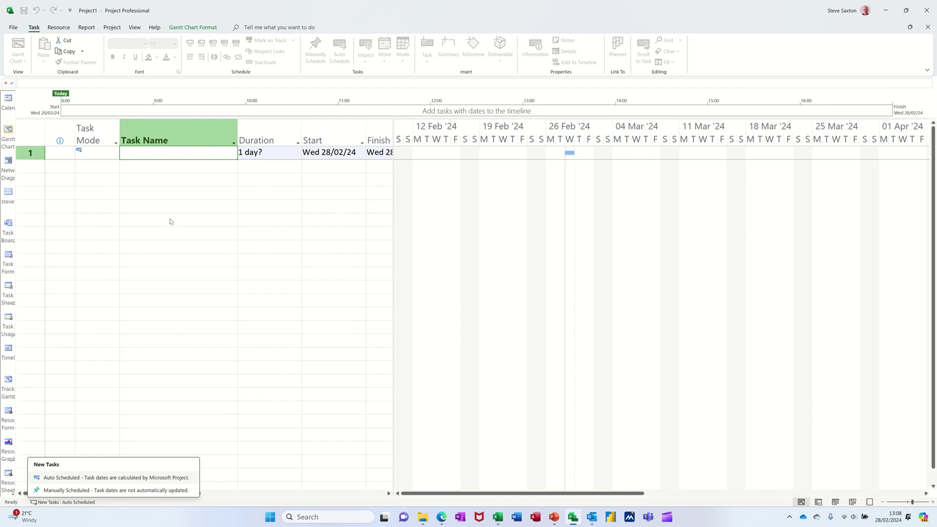
left_click(164, 153)
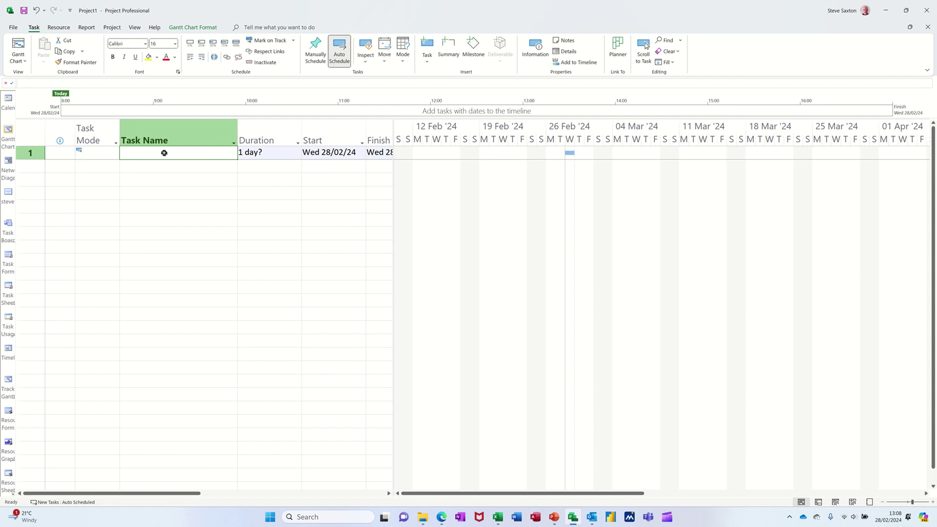
type("Task A")
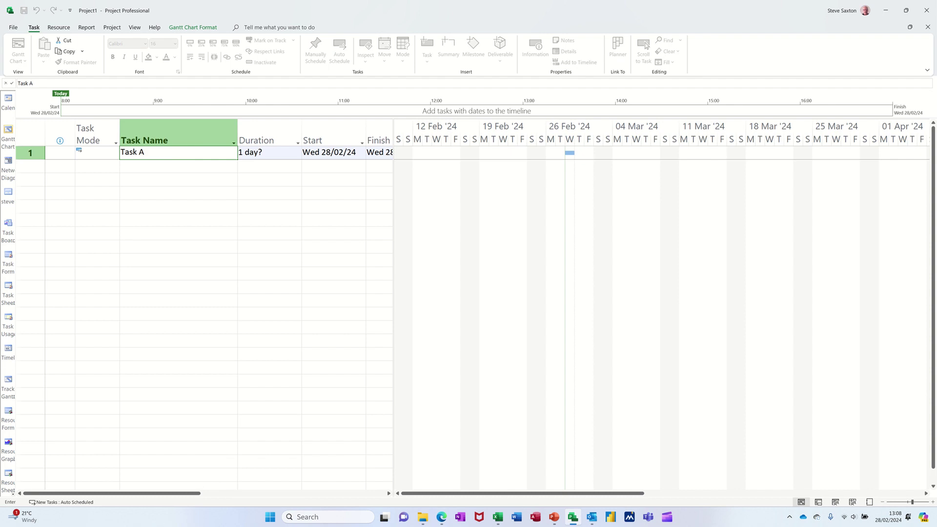
key("Return")
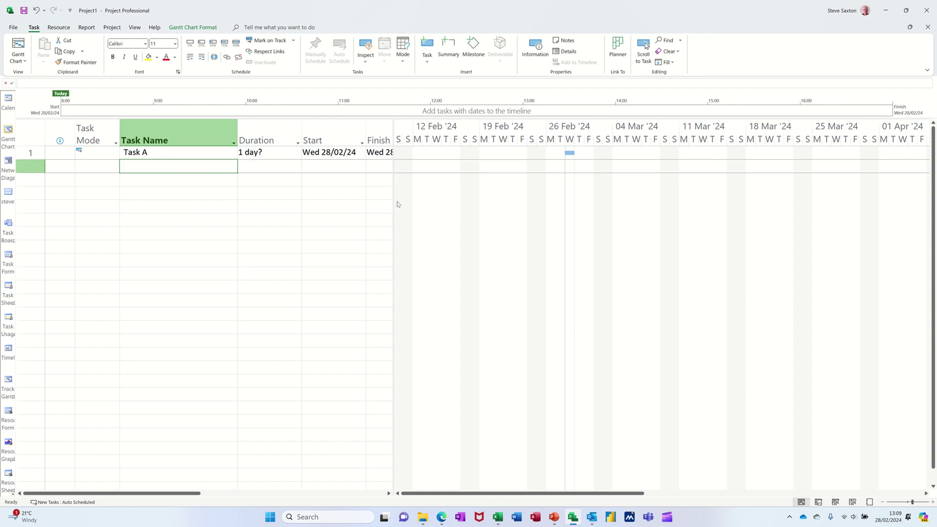
- Widen the task table to show the whole Finish column and set Task A's duration to 1 day
left_click_drag(393, 205, 443, 207)
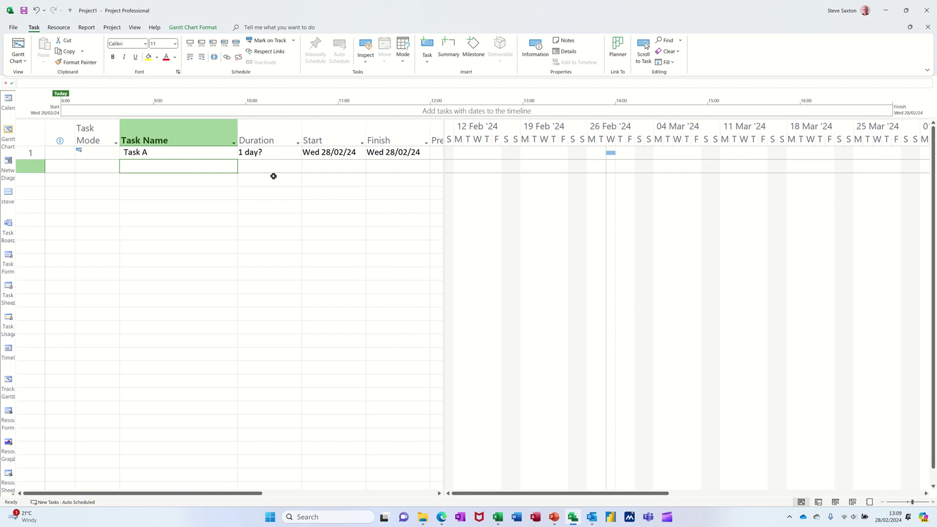
left_click(261, 153)
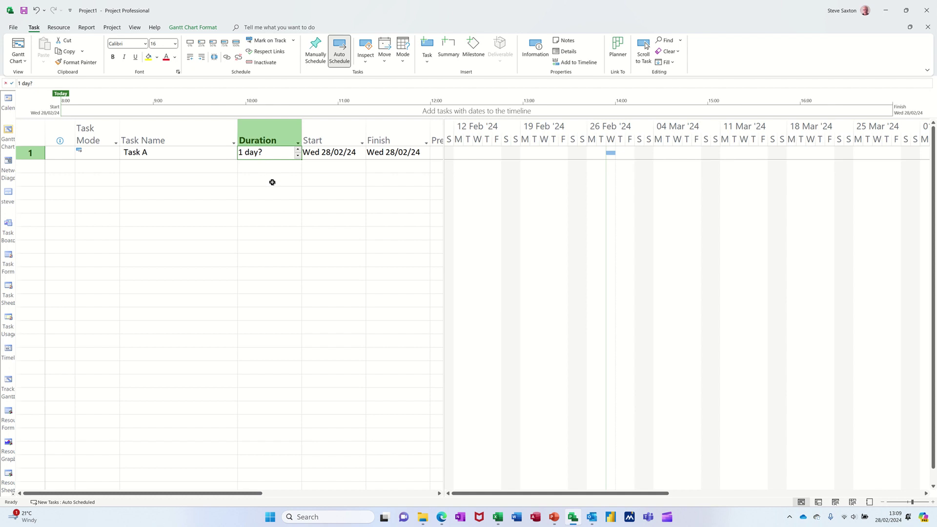
type("1")
key("Return")
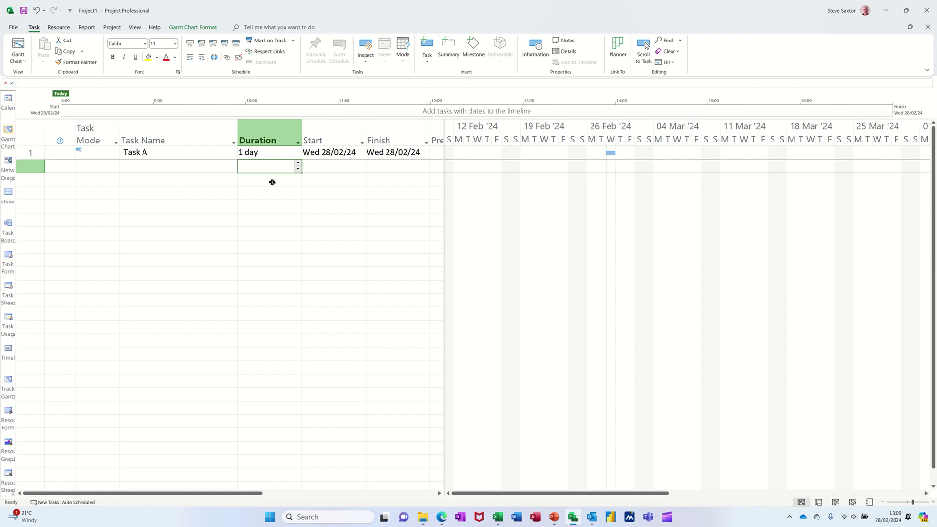
- Add three more tasks named Task B, Task C and Task D in the rows below Task A
left_click(166, 170)
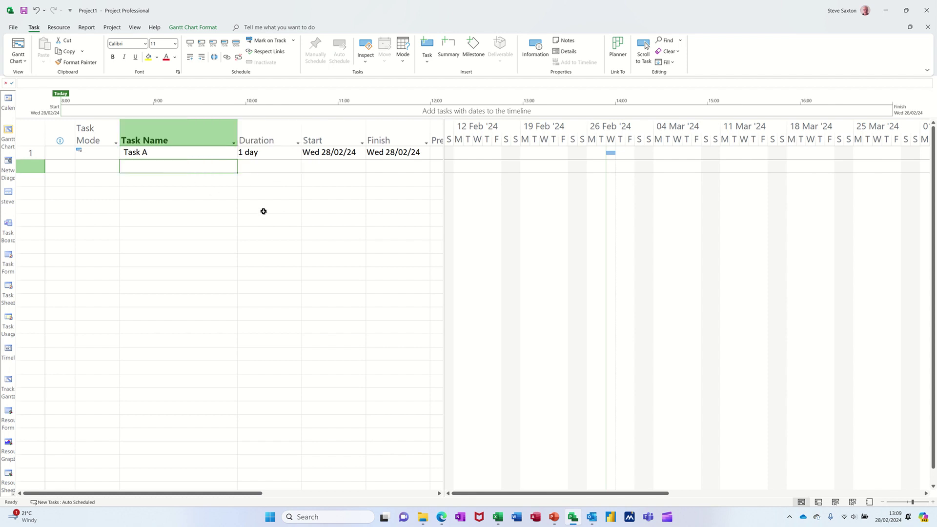
type("Task")
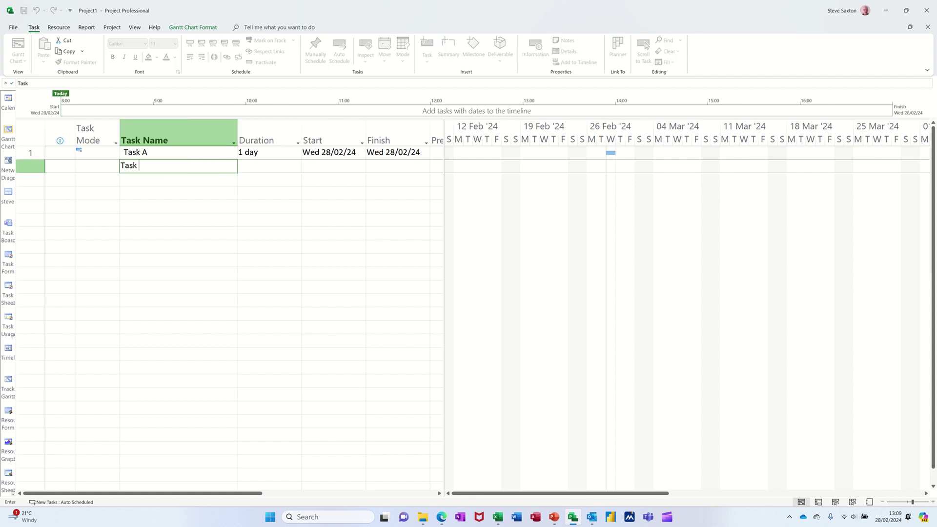
type(" B")
key("Return")
type("Ta")
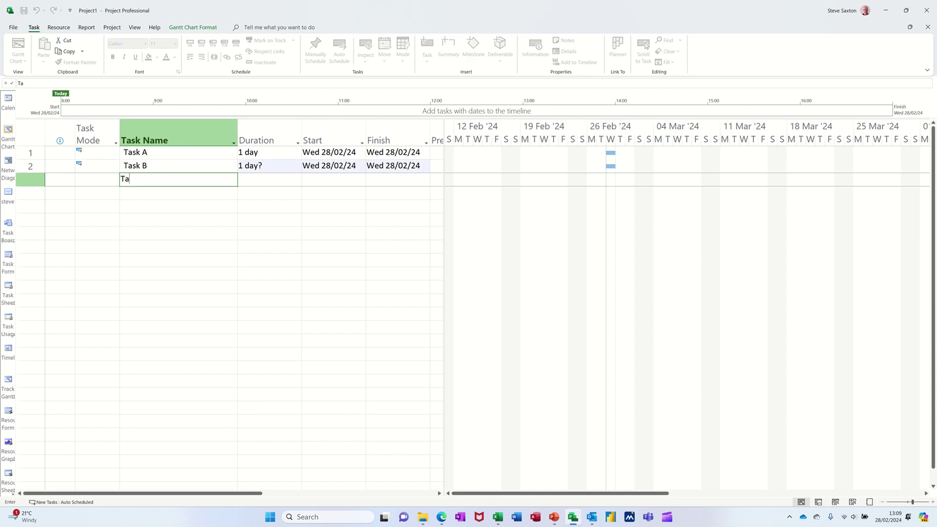
type("sk C")
key("Return")
type("Task D")
key("Return")
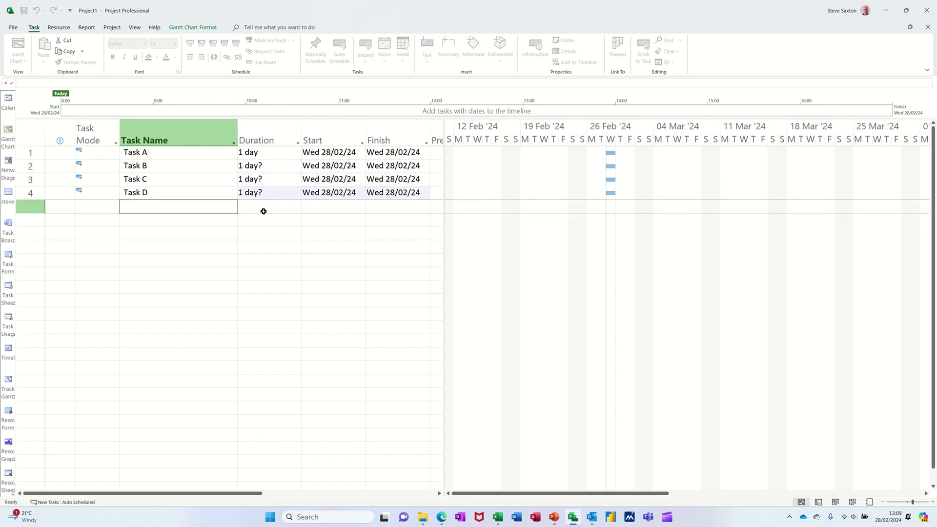
- Set the durations of Task B, Task C and Task D to 1 day each and dismiss the Planning Wizard message
left_click(278, 166)
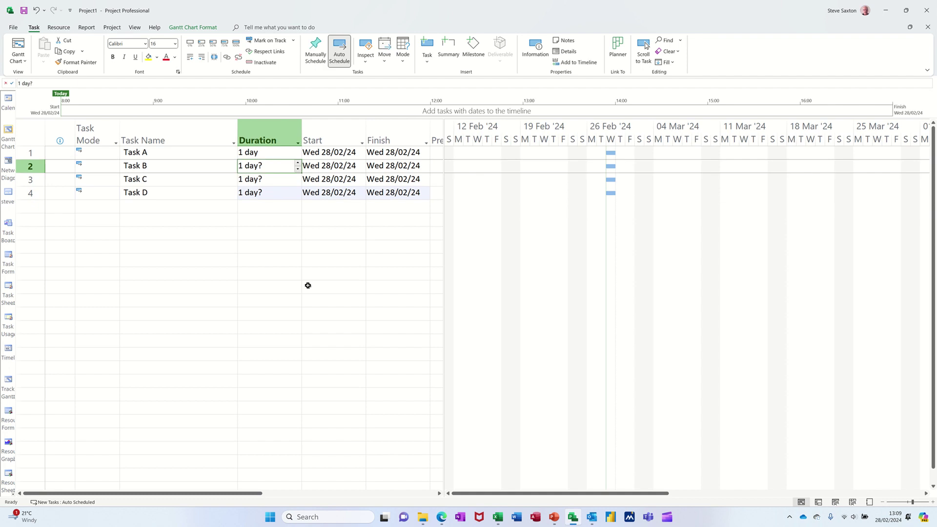
type("1")
key("Return")
type("1")
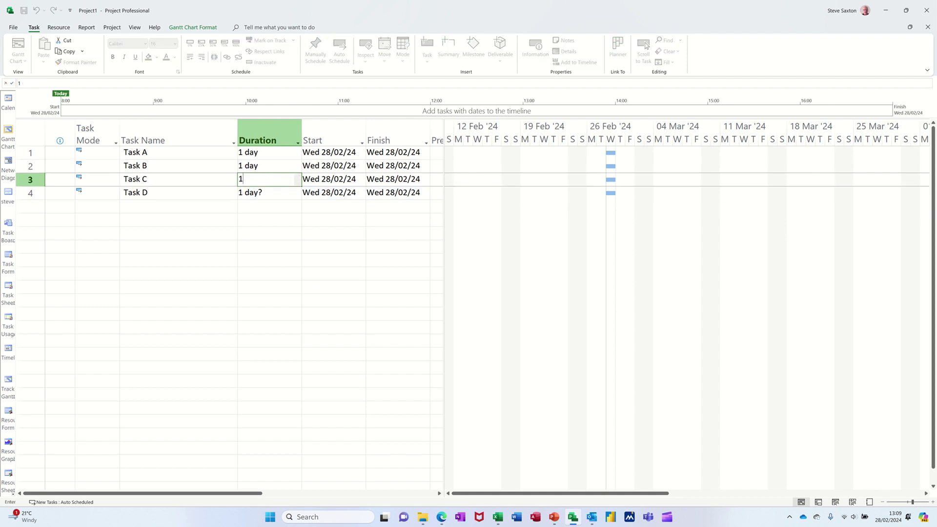
key("Return")
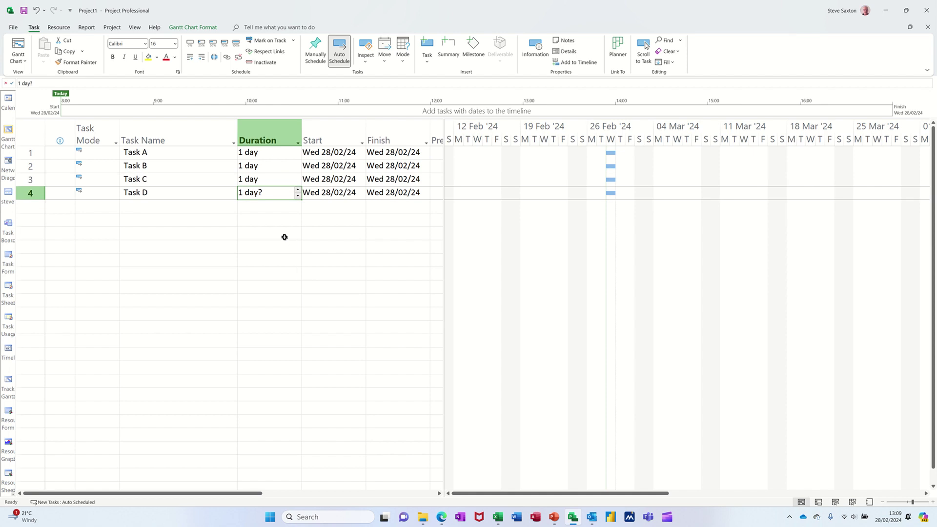
type("1")
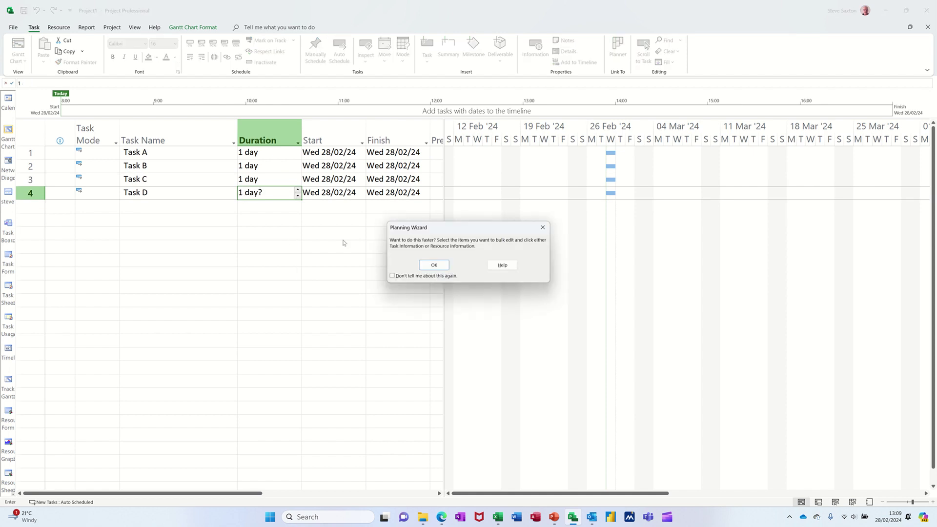
left_click_drag(429, 232, 302, 229)
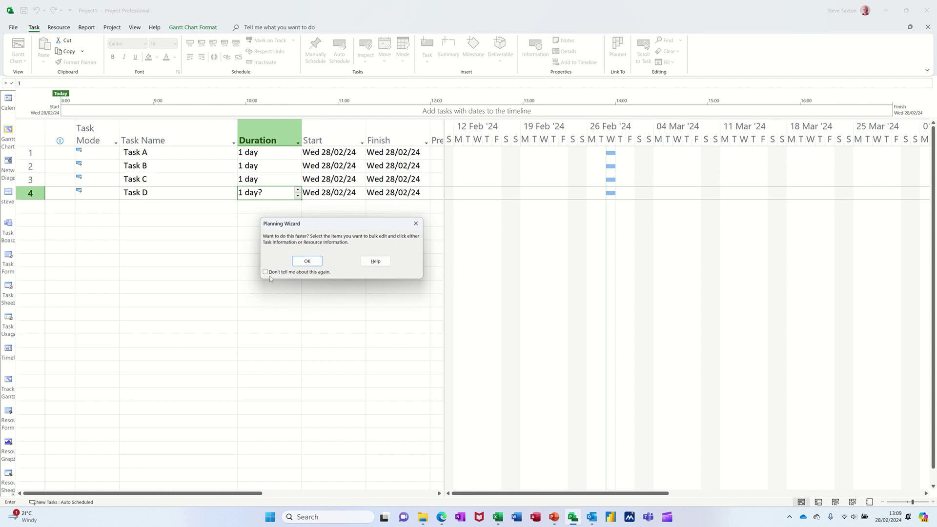
left_click(306, 262)
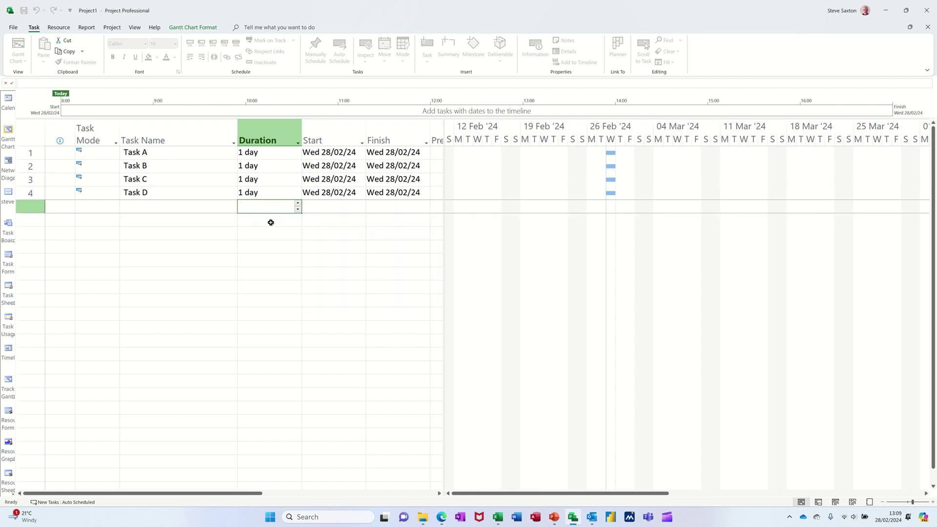
- Fill Task B's duration down to Task C and Task D
left_click(275, 166)
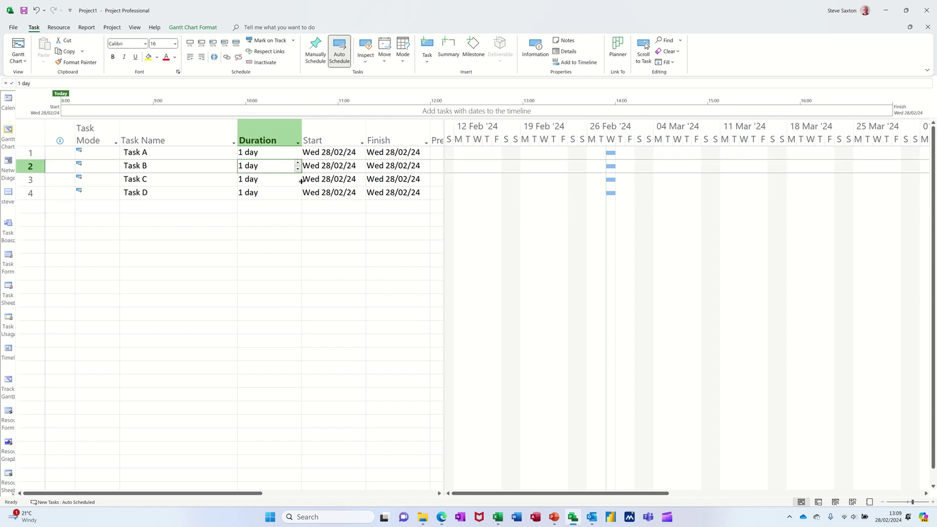
left_click_drag(302, 178, 300, 195)
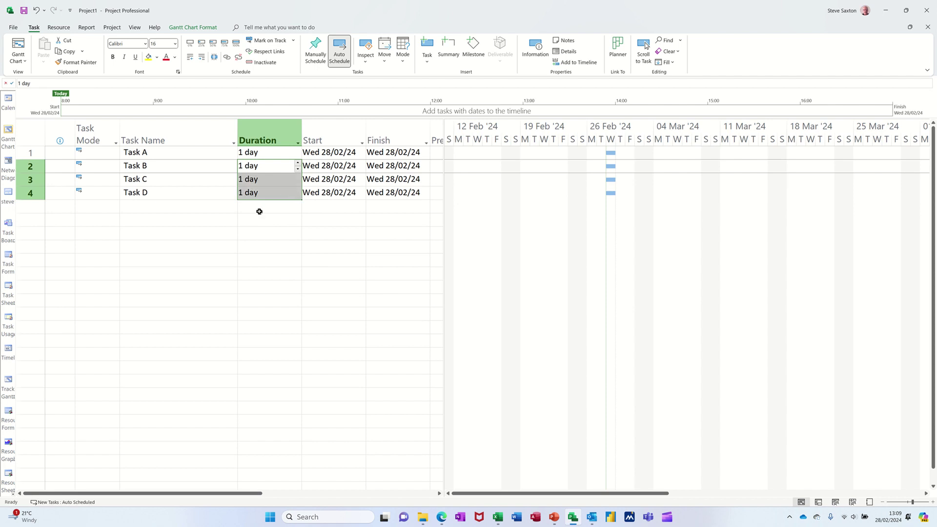
- Insert a new summary task below Task D and move it above Task A at the start of the task list
left_click(159, 209)
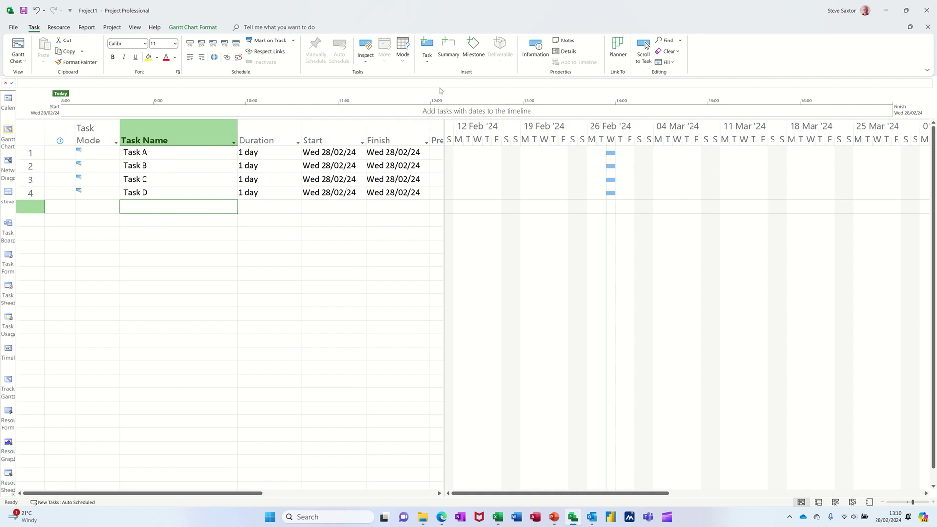
left_click(448, 47)
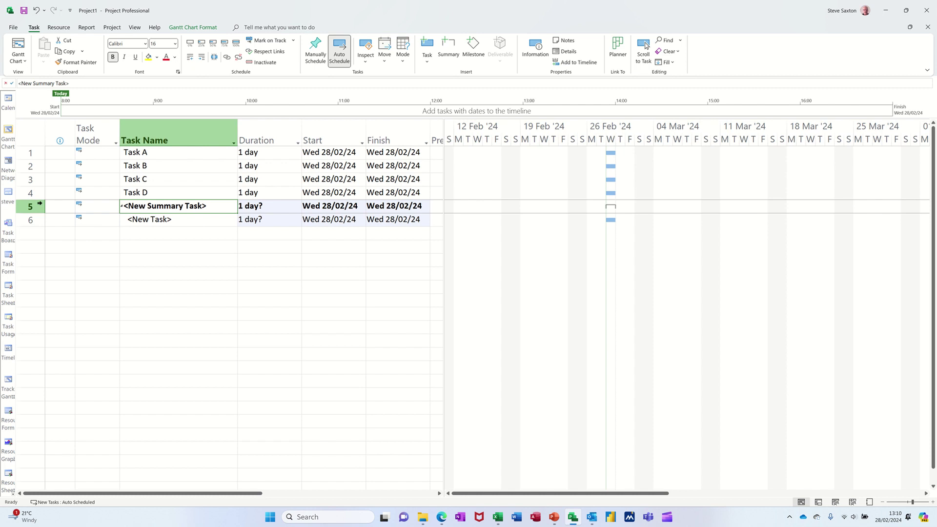
left_click(30, 206)
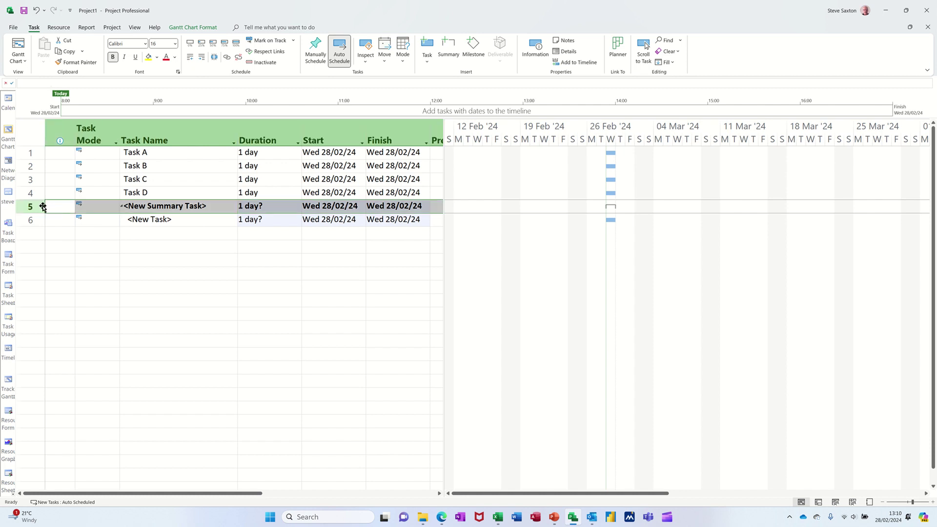
left_click_drag(29, 210, 45, 147)
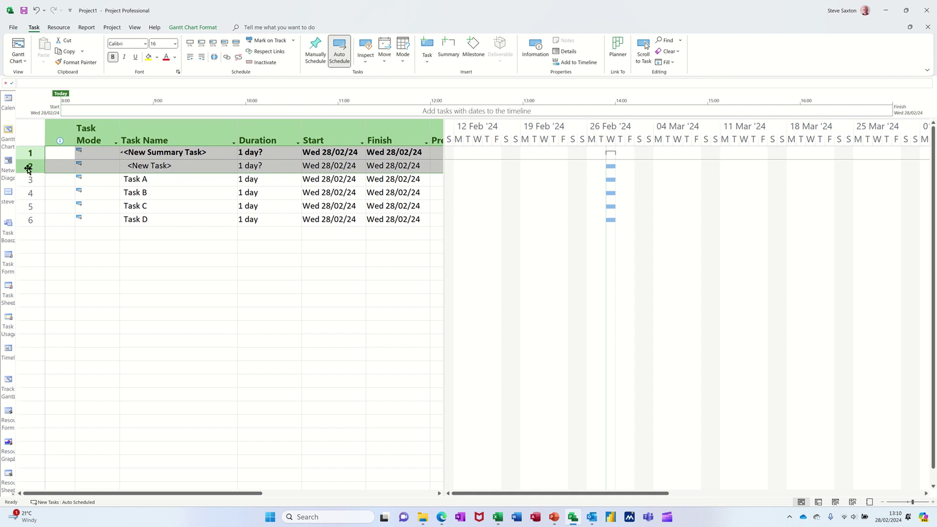
- Delete the placeholder <New Task> row beneath the new summary task
left_click(136, 165)
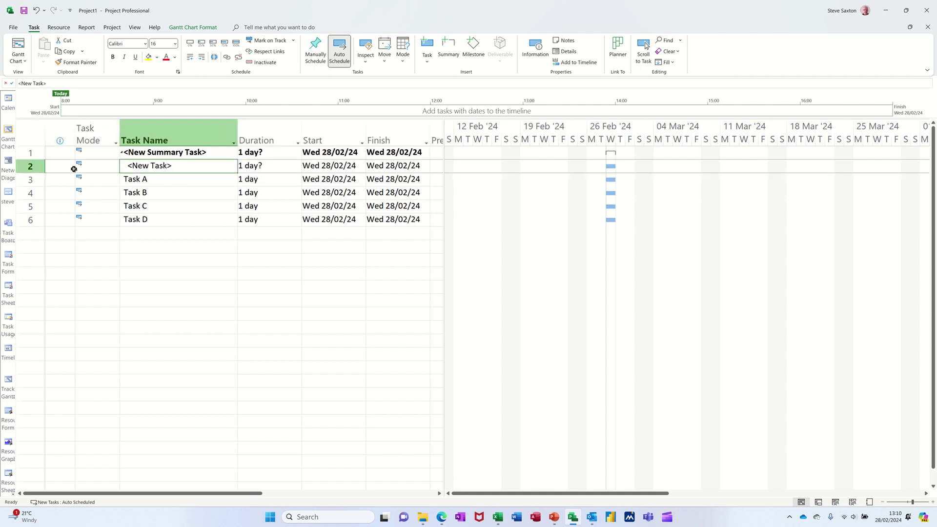
left_click(32, 168)
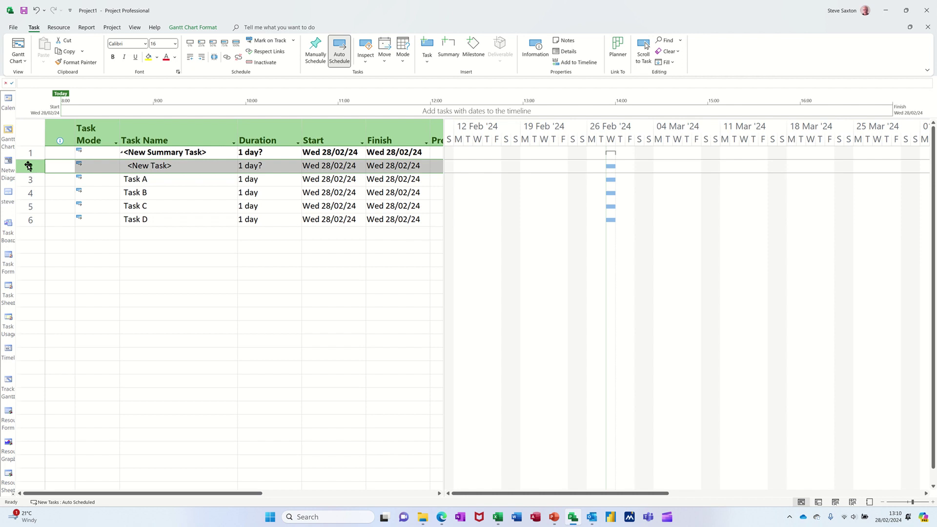
right_click(29, 167)
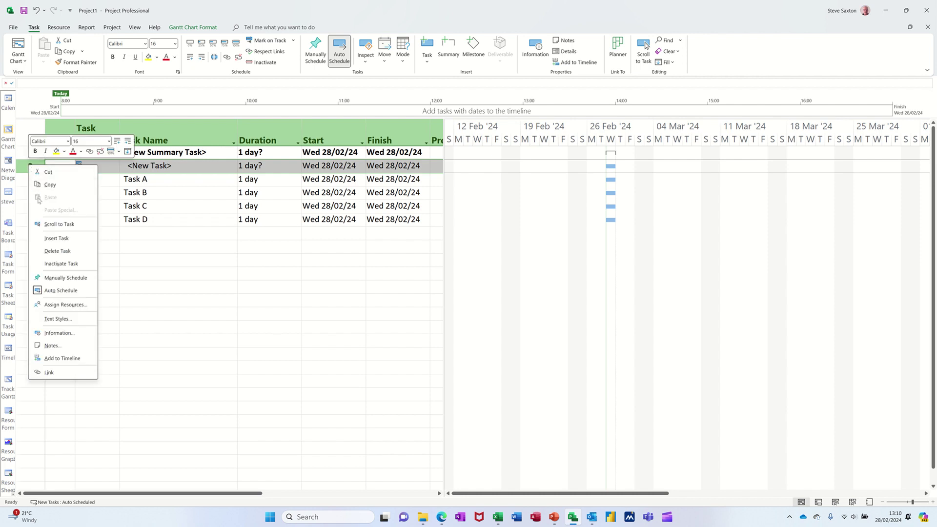
left_click(47, 252)
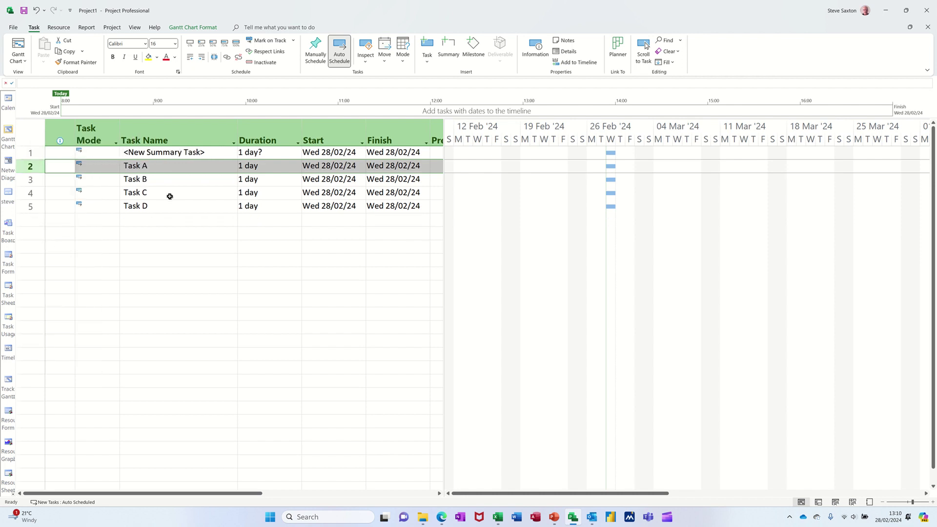
- Indent Task A through Task D so they become subtasks of the new summary task
left_click(167, 170)
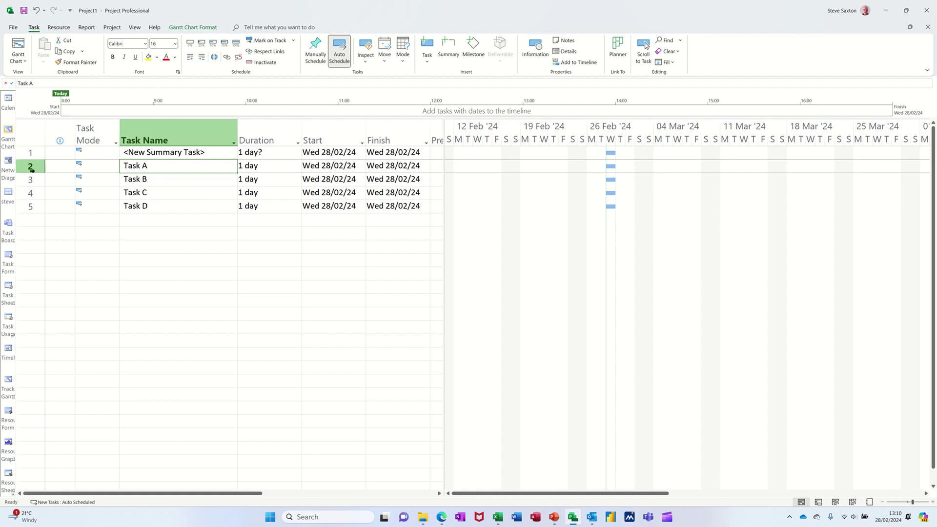
left_click_drag(30, 166, 29, 206)
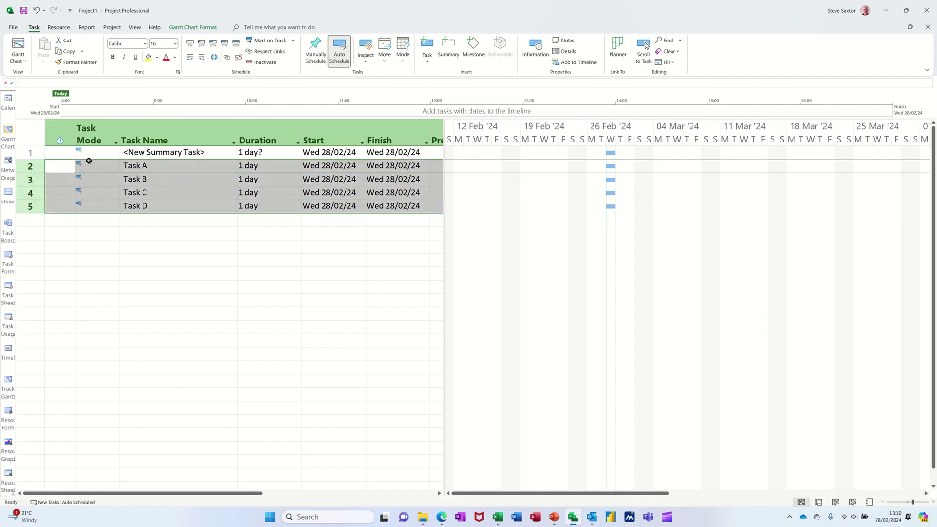
left_click(202, 57)
left_click(158, 168)
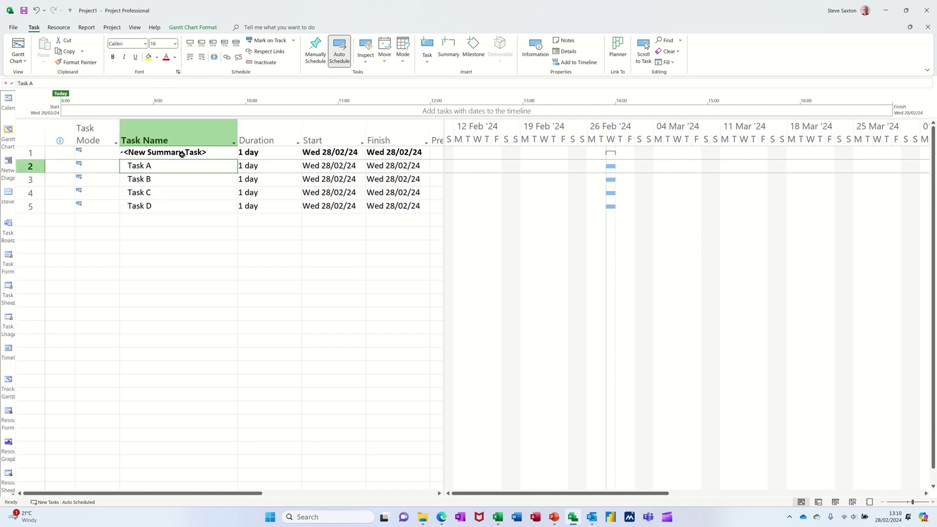
- Rename the new summary task to Project A
left_click(169, 154)
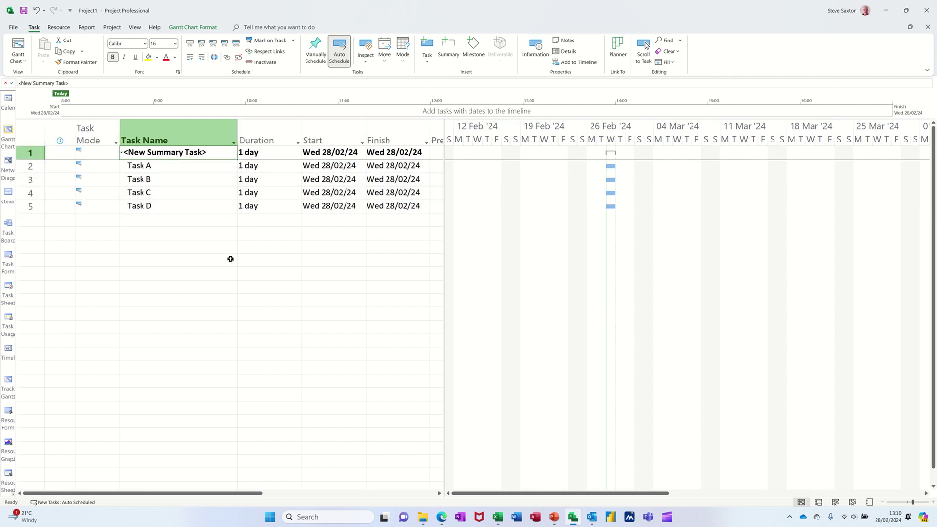
type("Project")
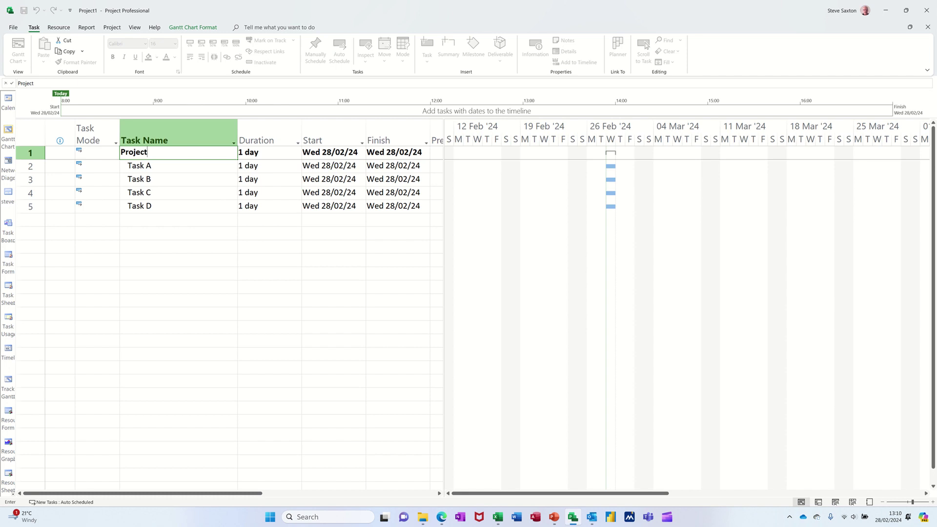
type(" A")
key("Return")
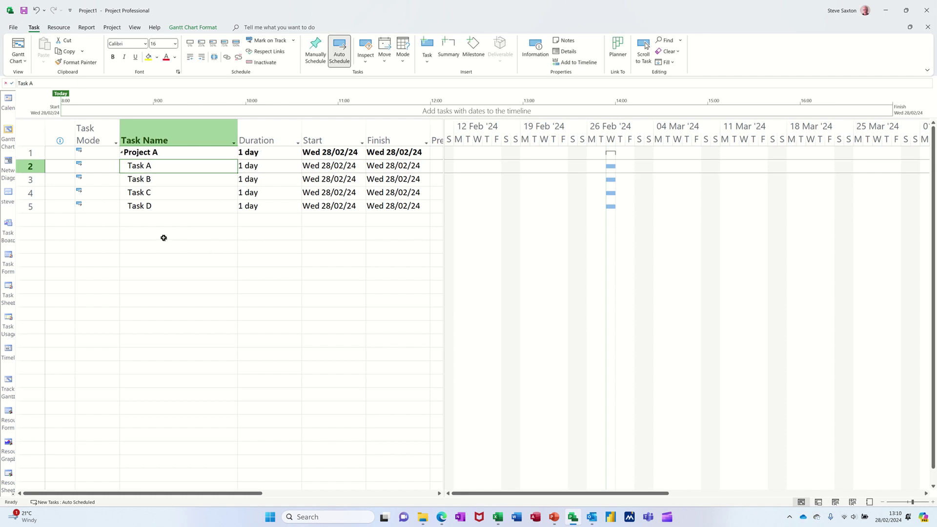
- Add a task named Project B below Task D, leaving one blank row between them
left_click(164, 236)
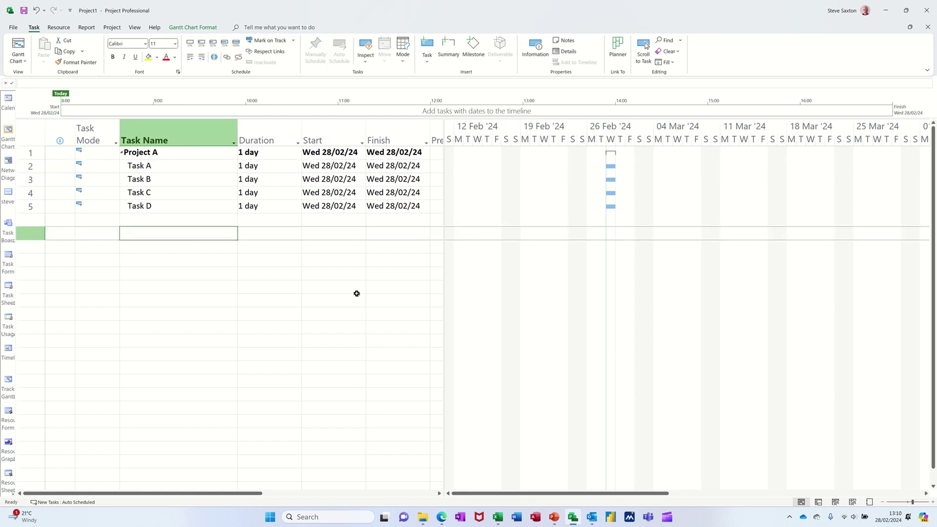
type("Project ")
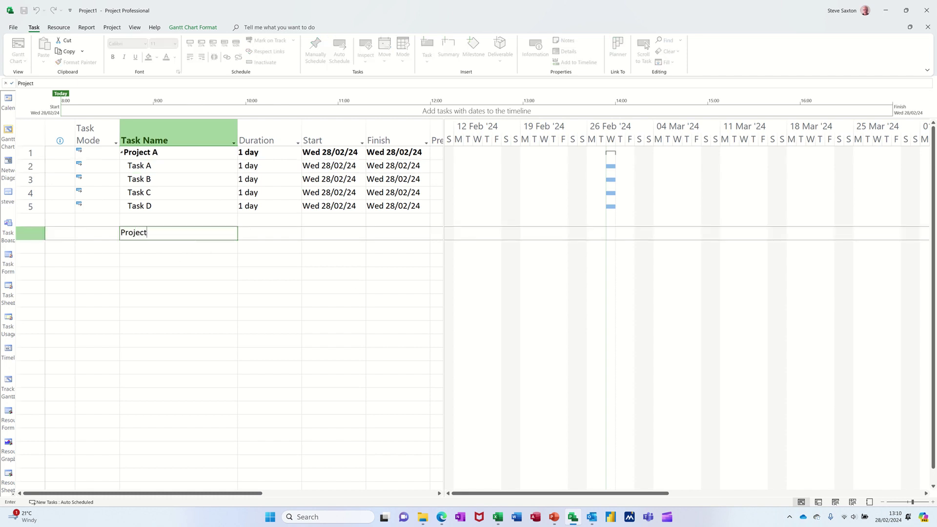
type("B")
key("Return")
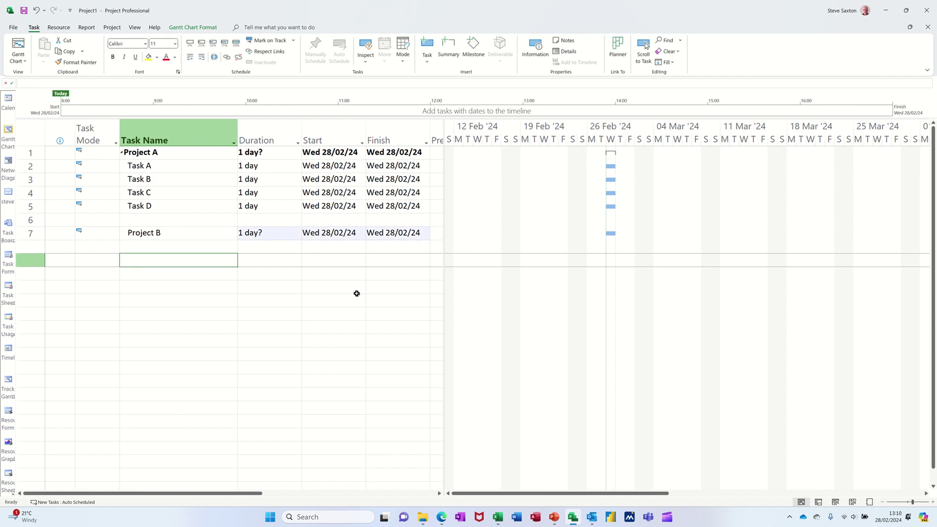
- Add a Task A directly beneath Project B and indent it as a subtask of Project B
left_click(195, 247)
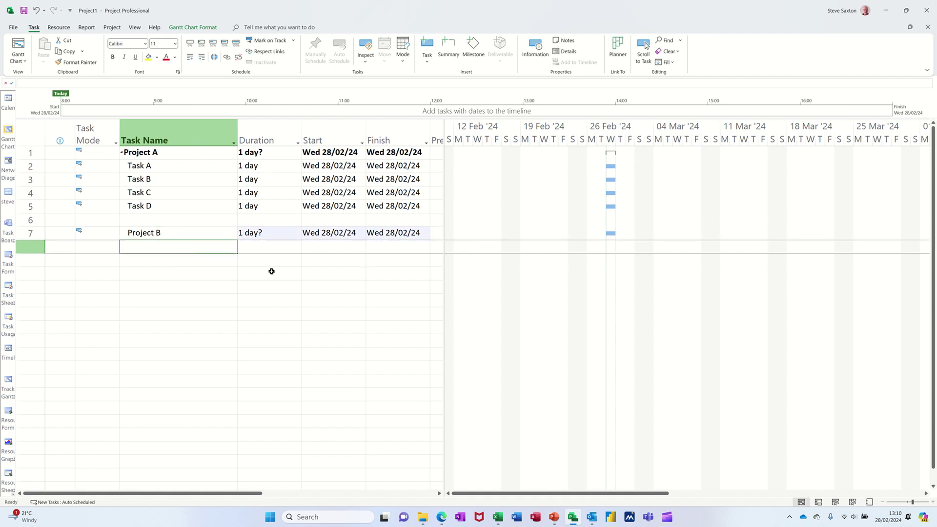
type("Task ")
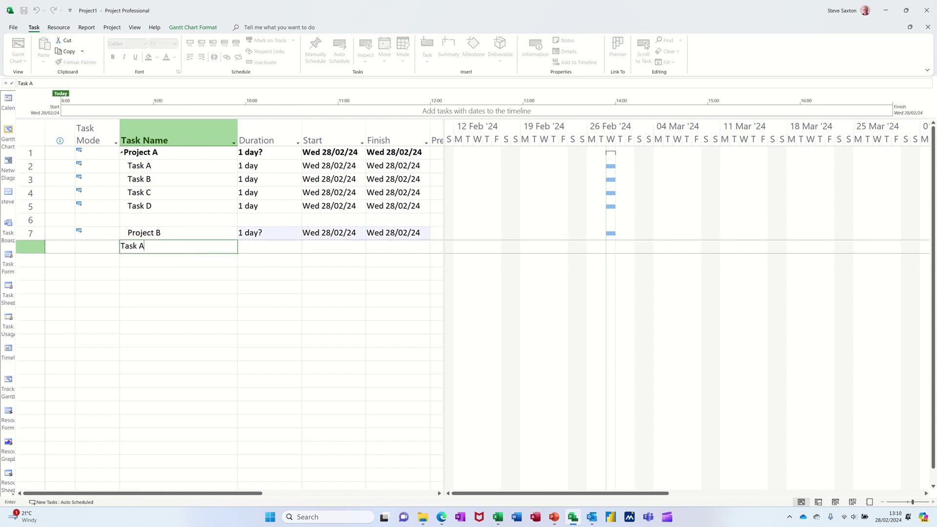
type("A")
key("Return")
left_click(181, 246)
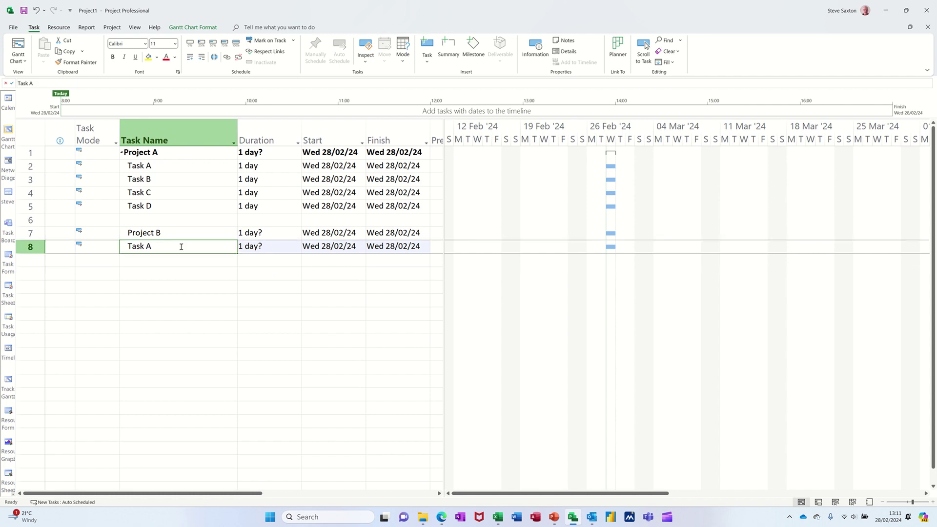
left_click(200, 58)
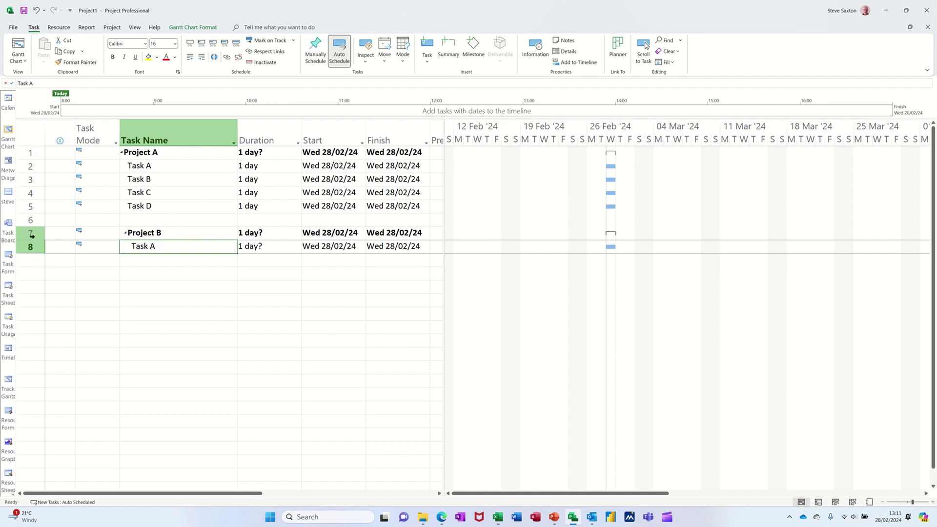
- Delete the Project B summary task together with its subtask
left_click_drag(32, 236, 34, 247)
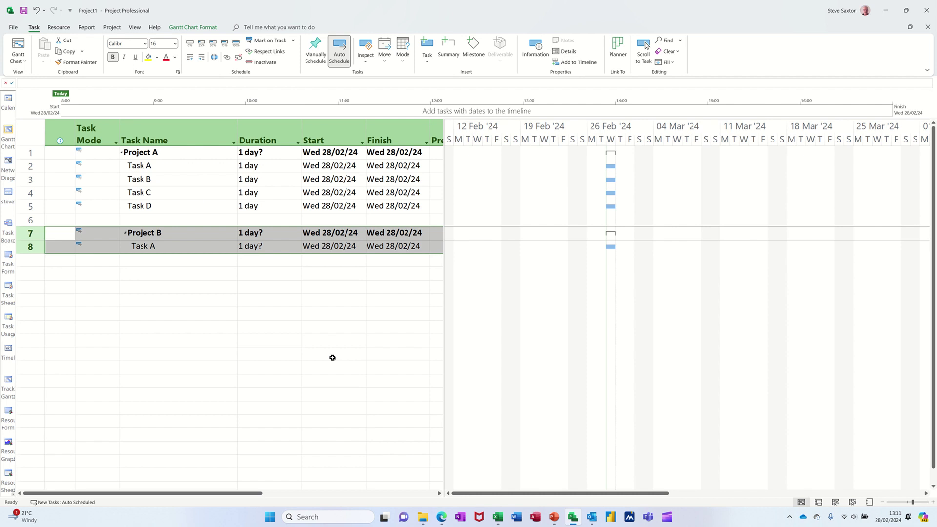
key("Delete")
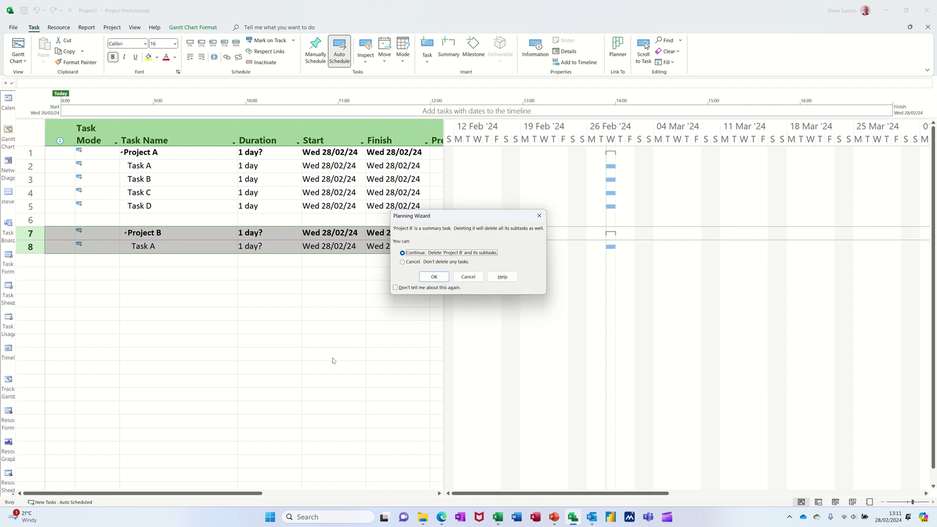
left_click(433, 276)
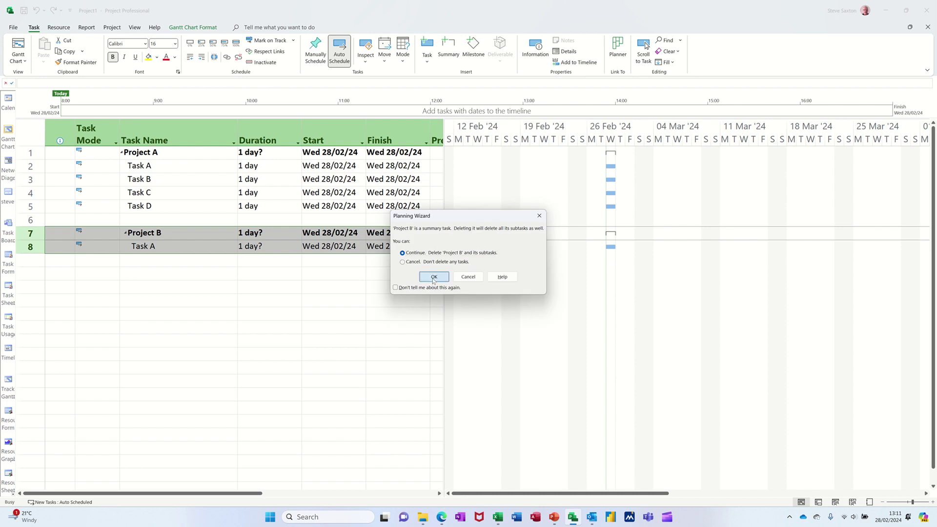
left_click(178, 242)
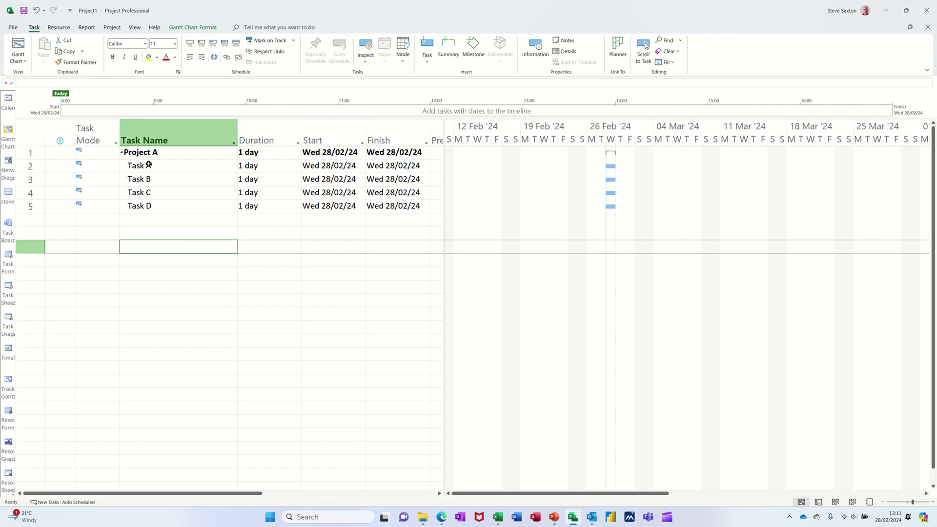
- Chain Project A's subtasks by entering predecessor 2 for Task B, 3 for Task C and 4 for Task D
left_click(154, 166)
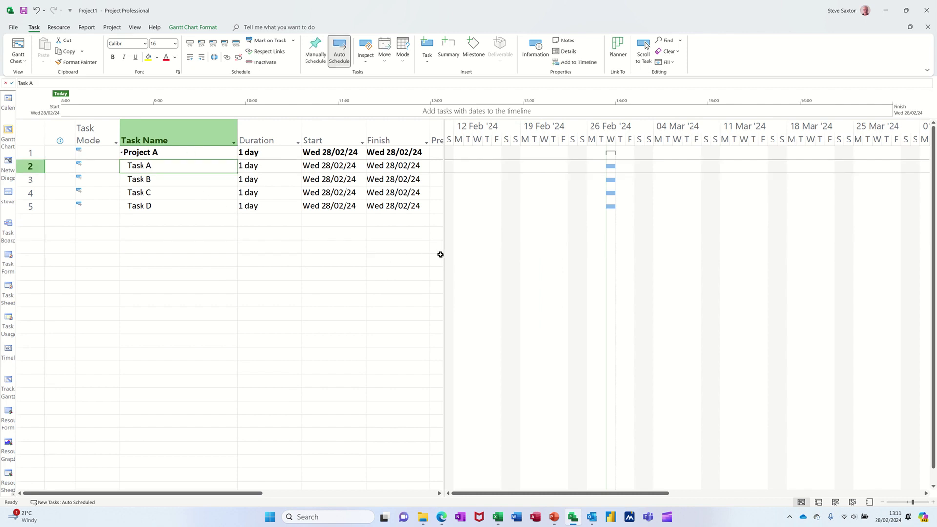
left_click_drag(443, 260, 519, 261)
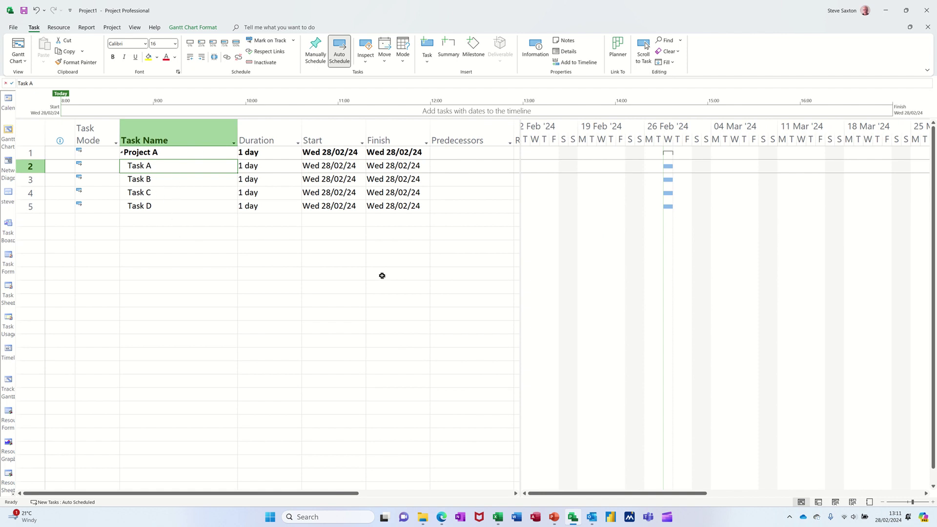
left_click(449, 183)
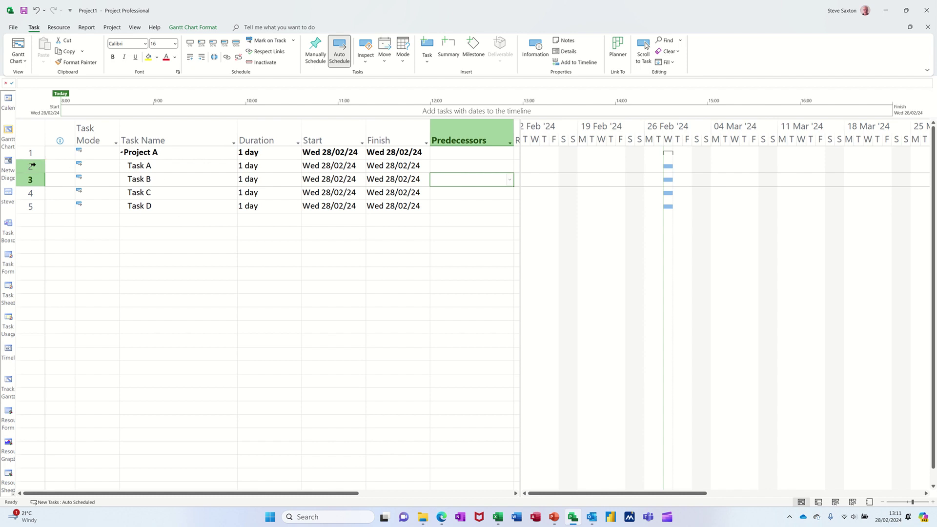
type("2")
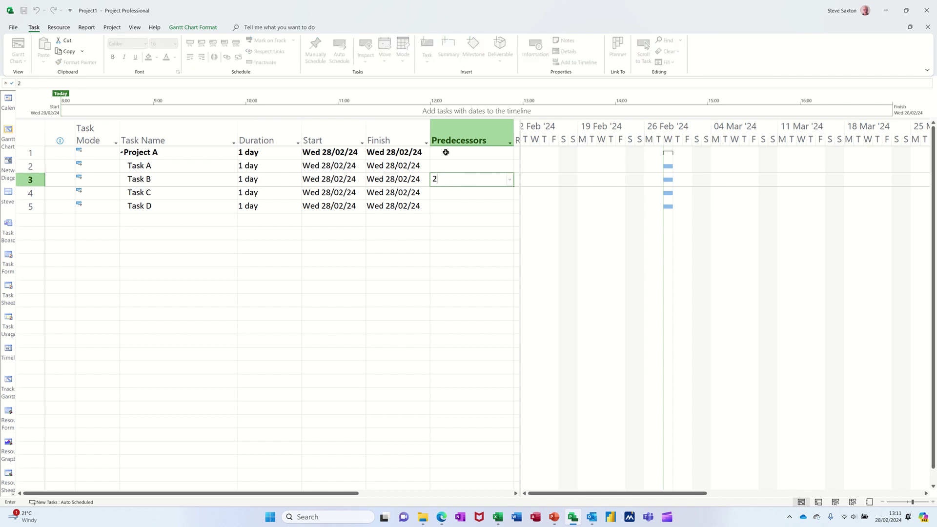
left_click(445, 195)
type("3")
left_click(463, 205)
type("4")
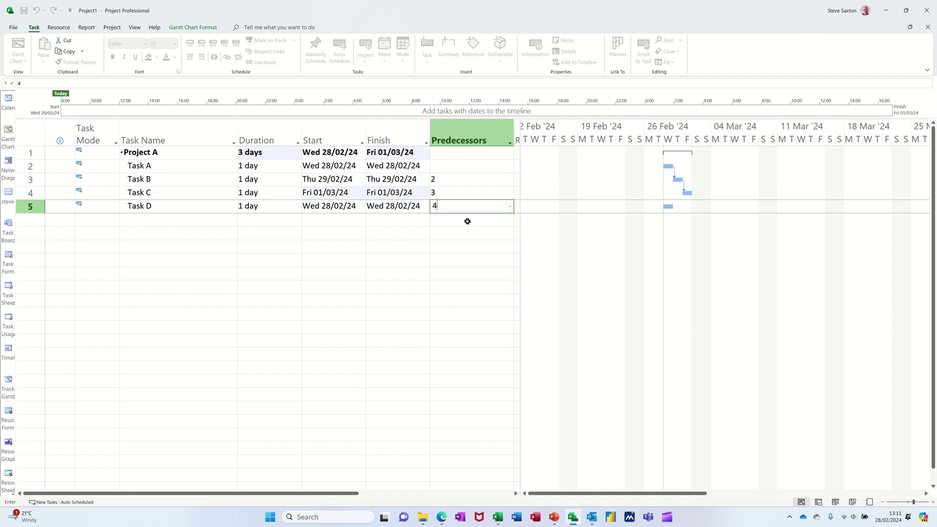
left_click(468, 222)
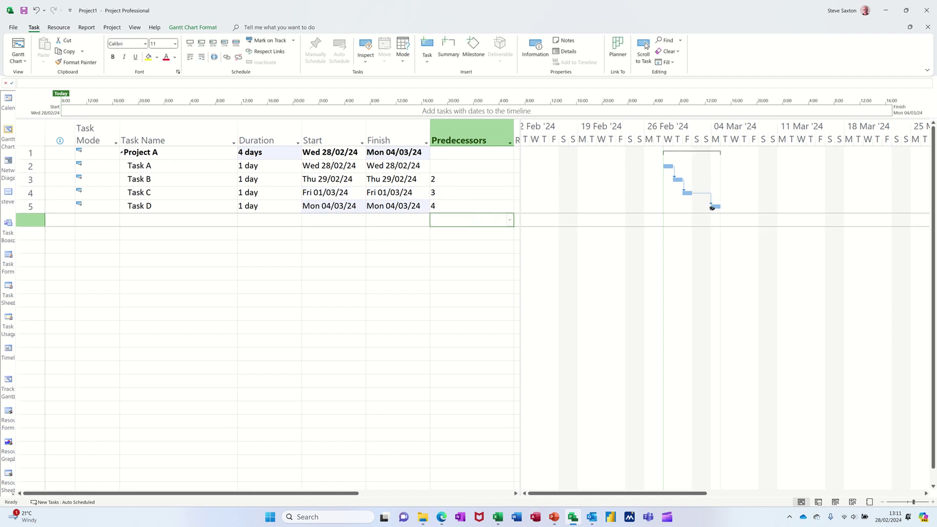
left_click_drag(617, 494, 654, 495)
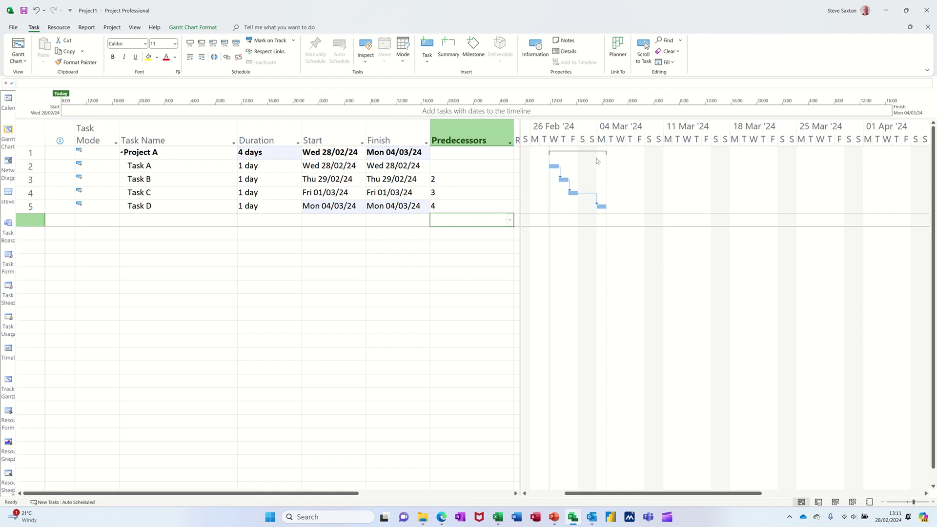
- Try linking Task A through Task D with Link Tasks, and clear the predecessors of Task B, Task C and Task D
left_click(189, 182)
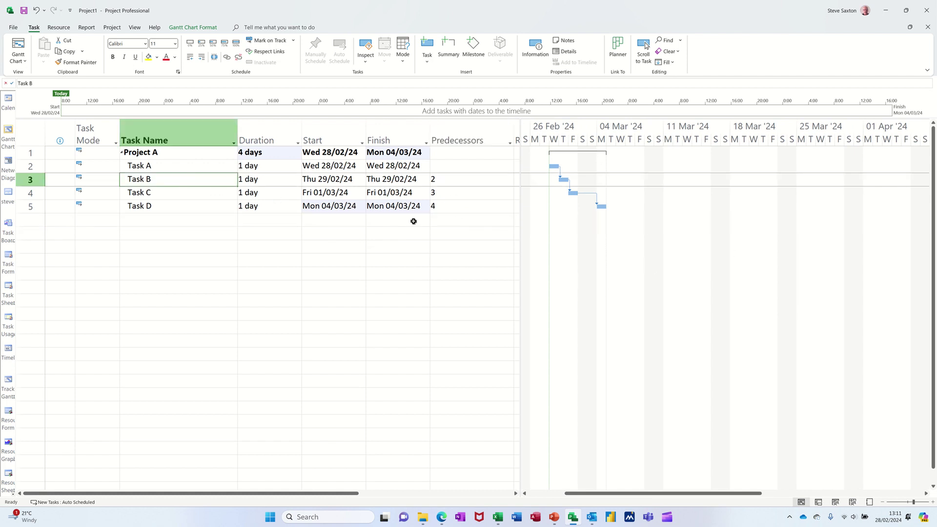
left_click_drag(180, 165, 184, 203)
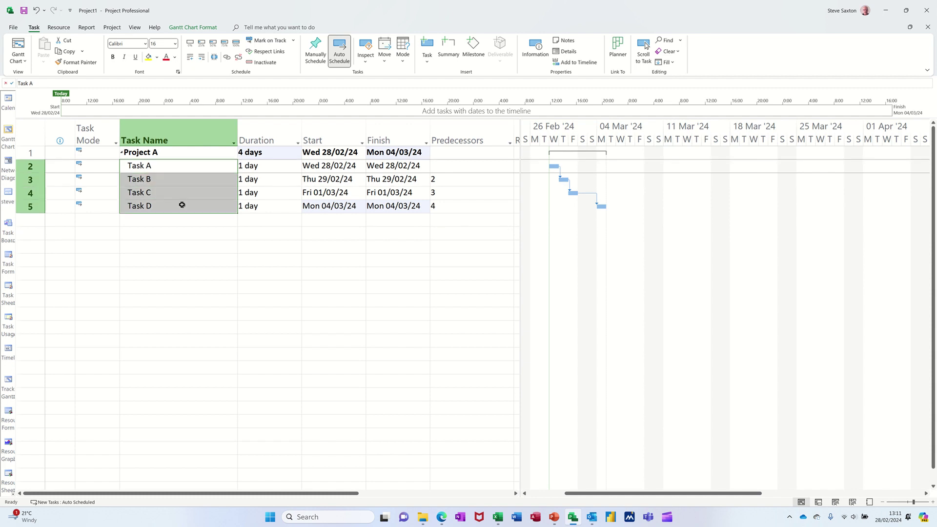
left_click(226, 60)
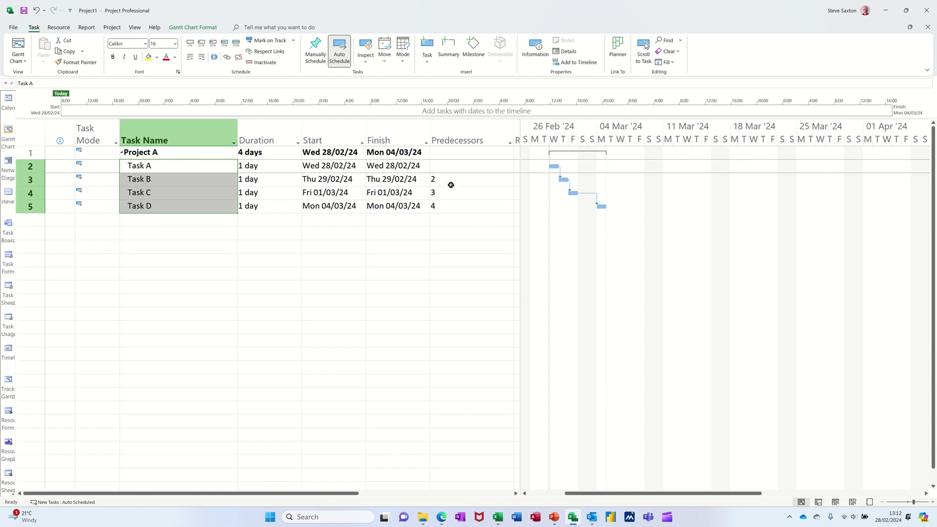
left_click_drag(449, 180, 449, 205)
key("Delete")
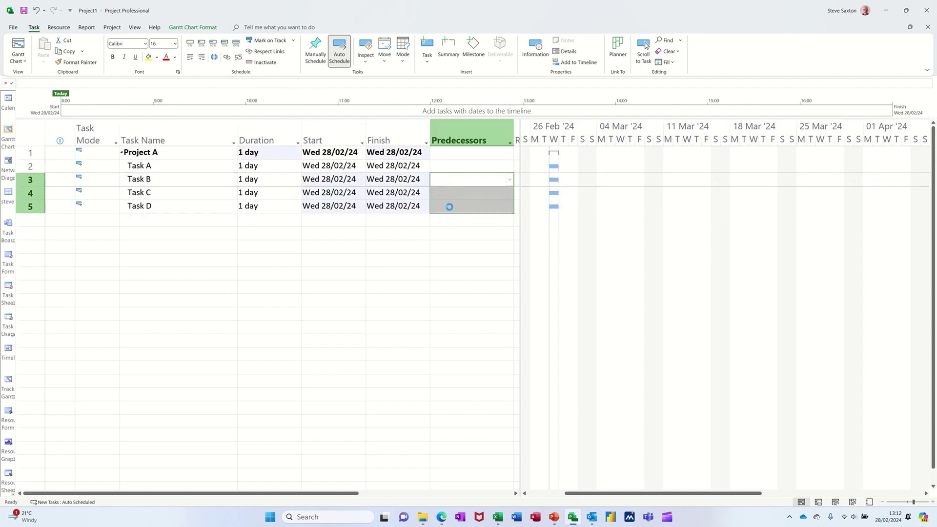
- Link Task A through Task D in sequence using the Link Tasks command
left_click_drag(192, 166, 201, 207)
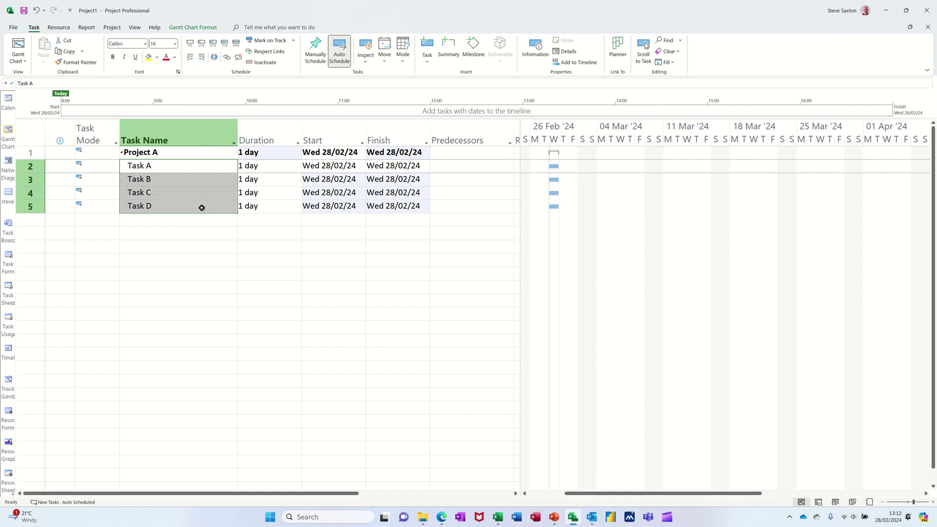
left_click(227, 58)
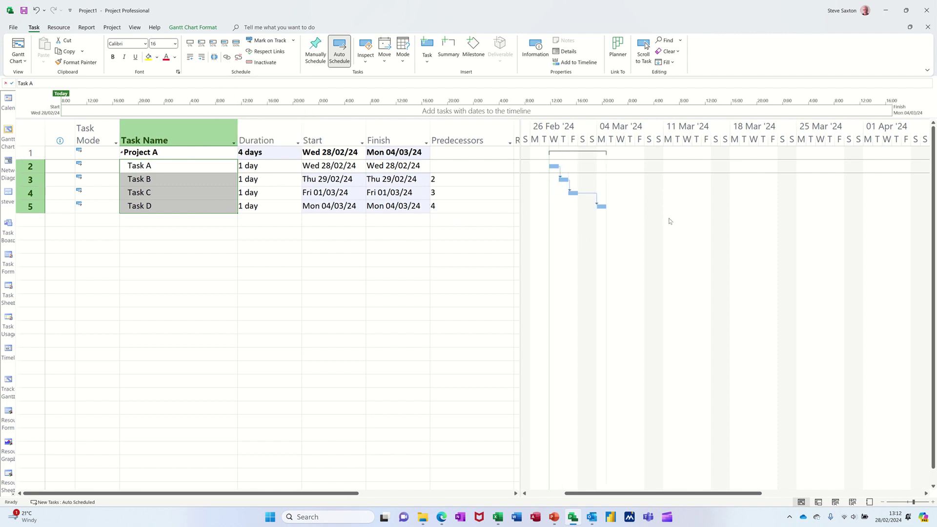
- Set the Task bar style to show Name as the text right of the Gantt bars instead of Resource Names
left_click_drag(520, 270, 455, 268)
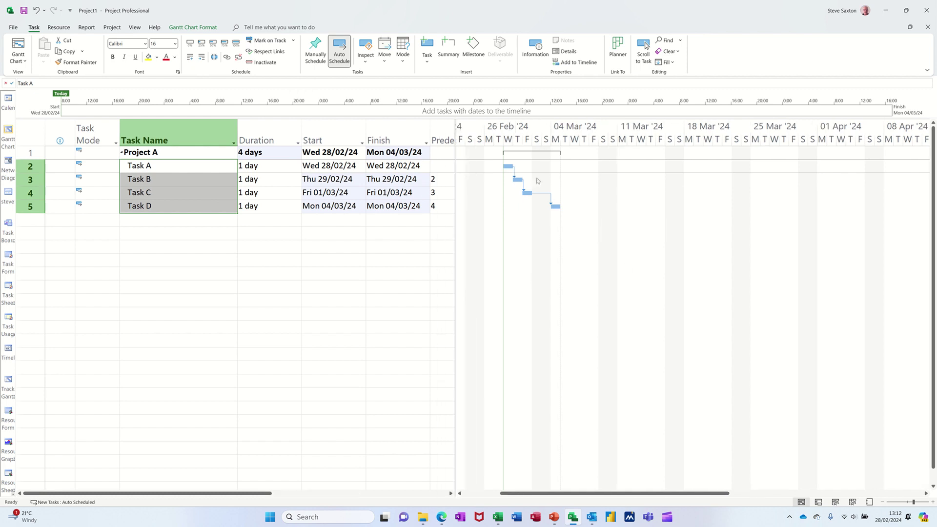
double_click(517, 234)
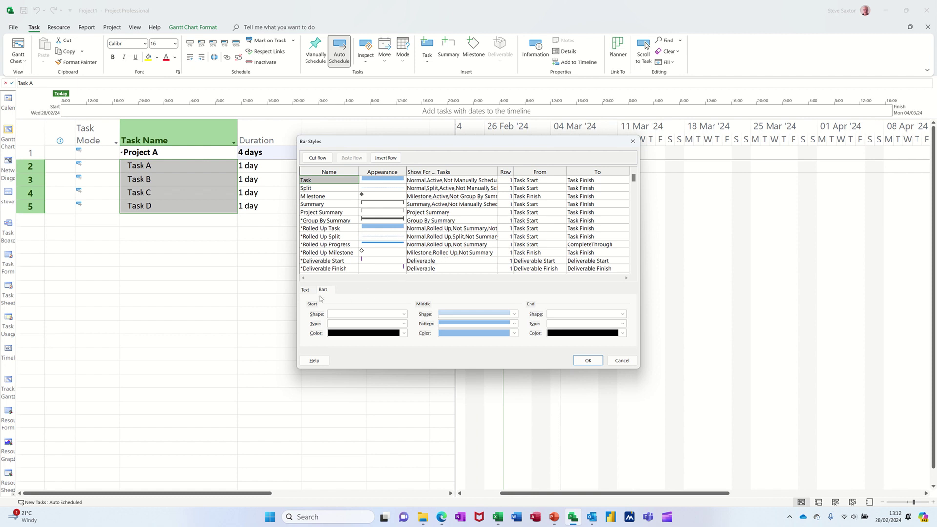
left_click(304, 290)
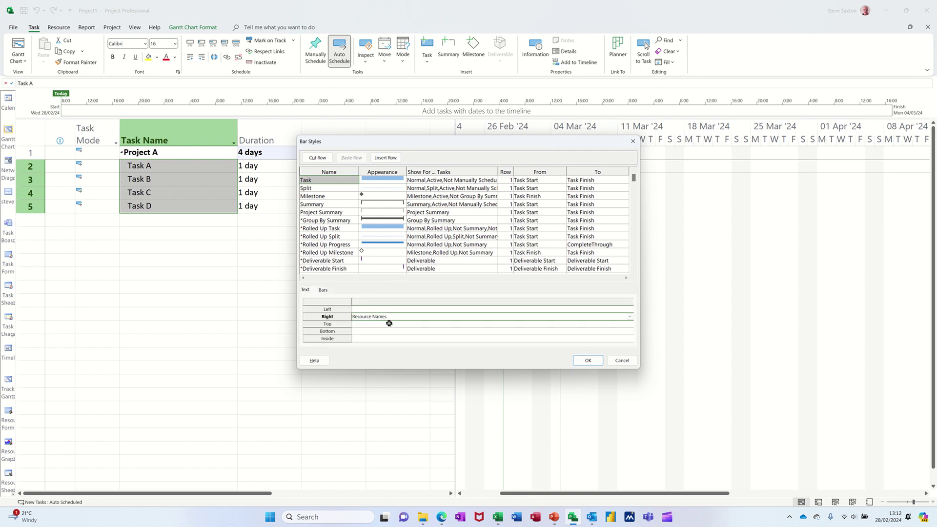
type("Name")
left_click(587, 360)
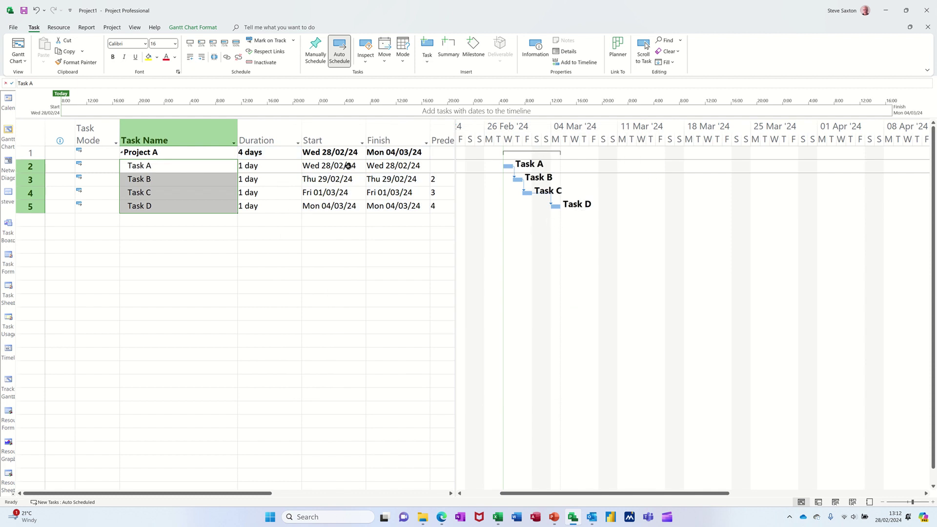
- Set the Summary bar style to show Name as the text right of the summary bar in the Gantt chart
left_click(558, 154)
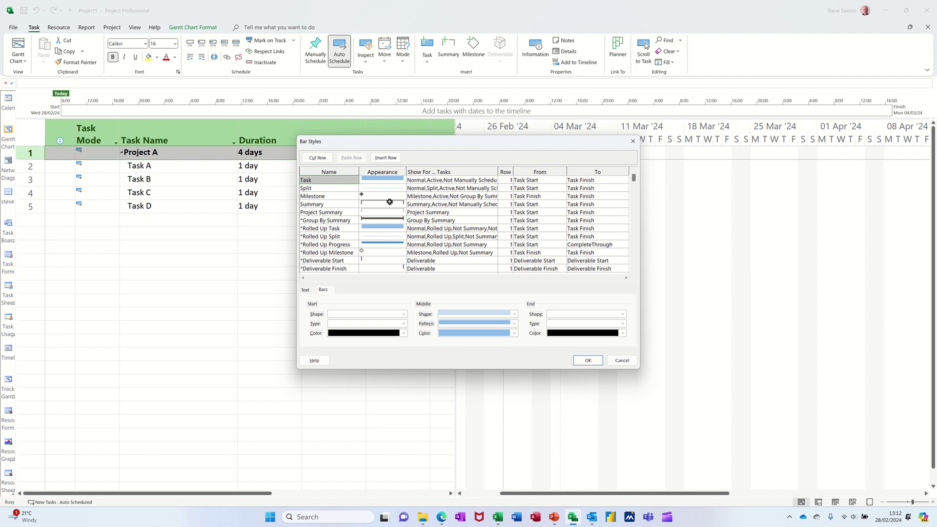
left_click(390, 201)
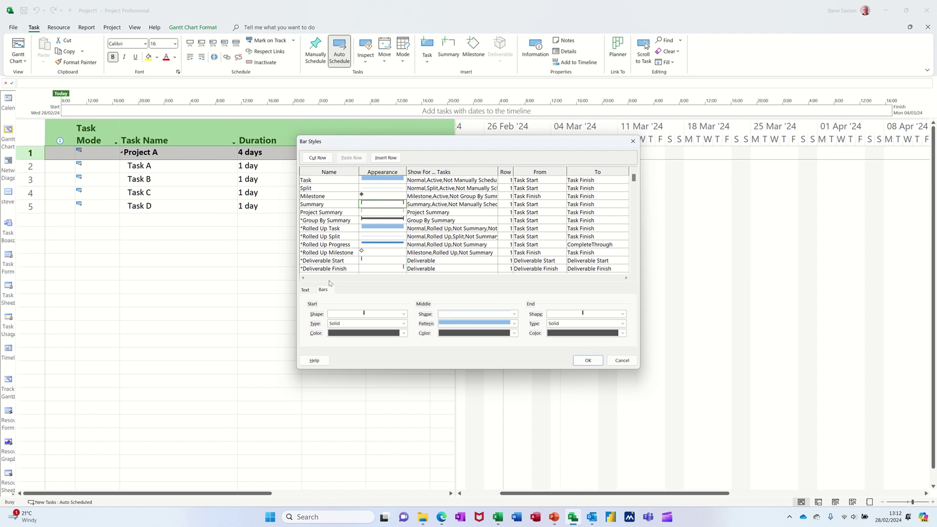
left_click(306, 291)
left_click(368, 318)
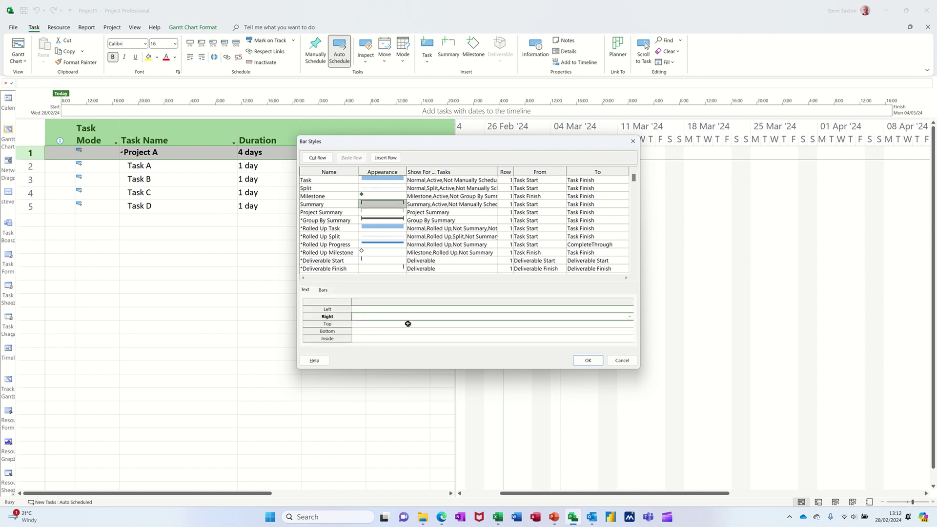
type("Name")
left_click(588, 360)
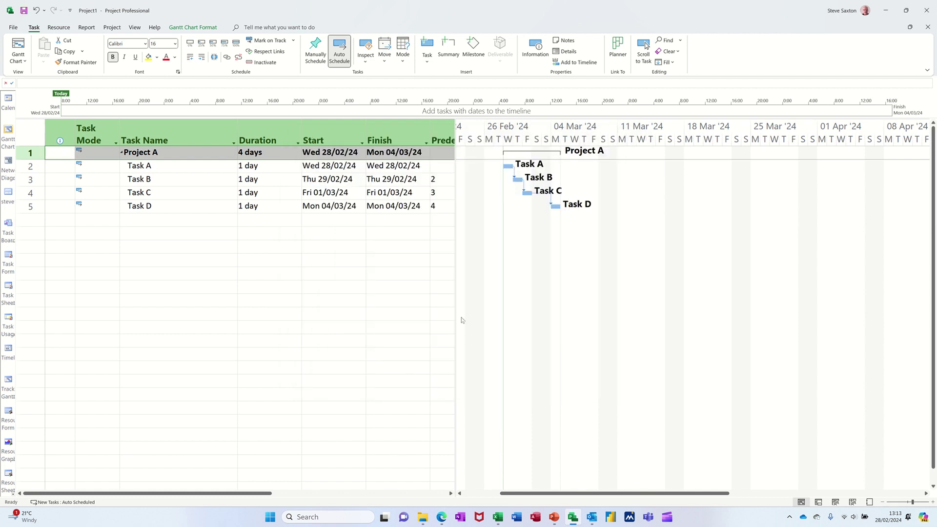
- Widen the Gantt Chart's task table to show the full Resource Names column, and select Task A's resource cell
left_click_drag(457, 323, 580, 326)
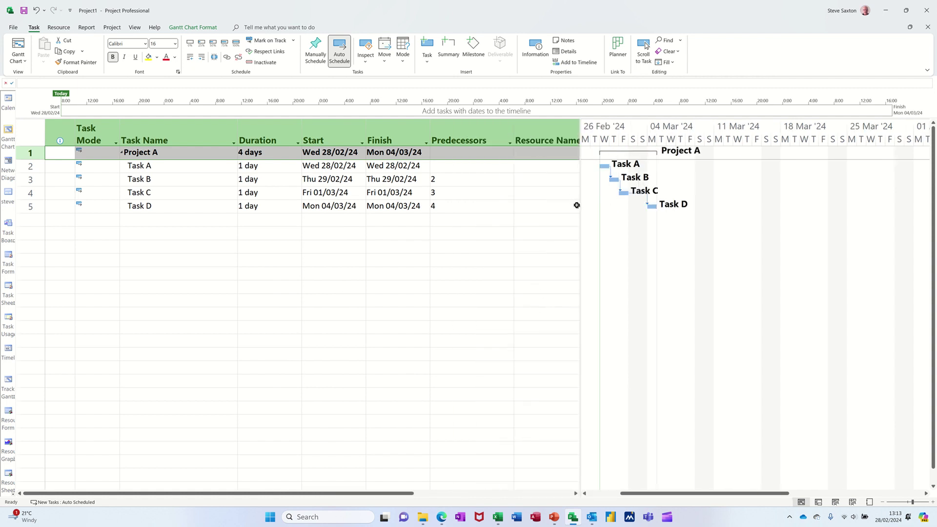
left_click_drag(578, 211, 613, 210)
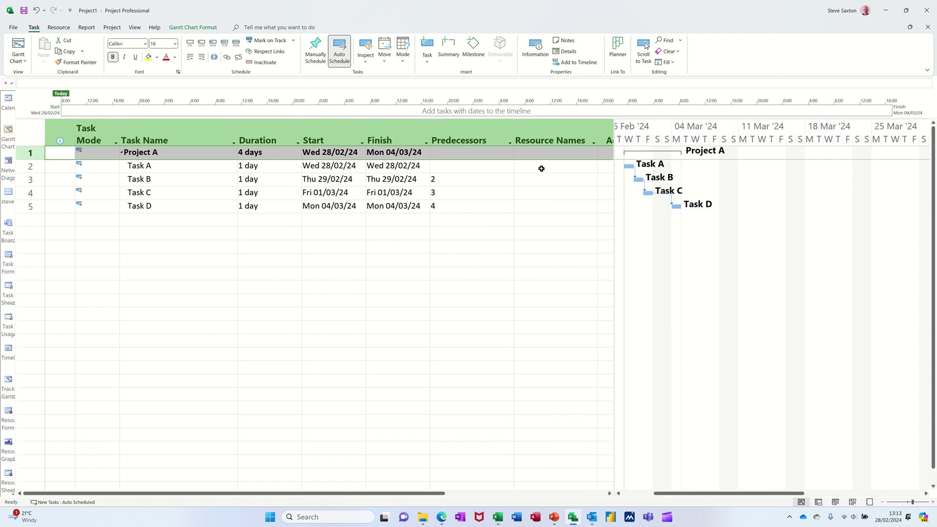
left_click(541, 168)
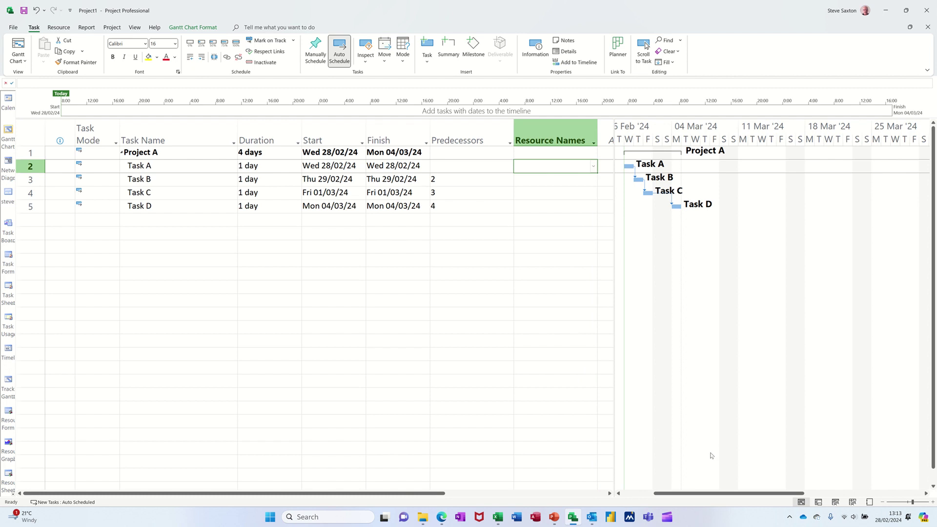
- Switch from the Gantt Chart to the Resource Sheet view
left_click(853, 503)
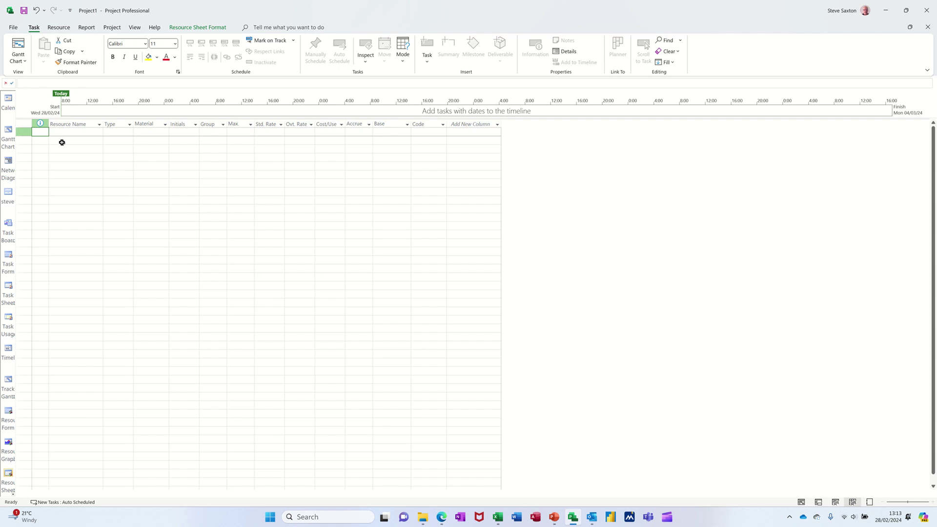
left_click(4, 136)
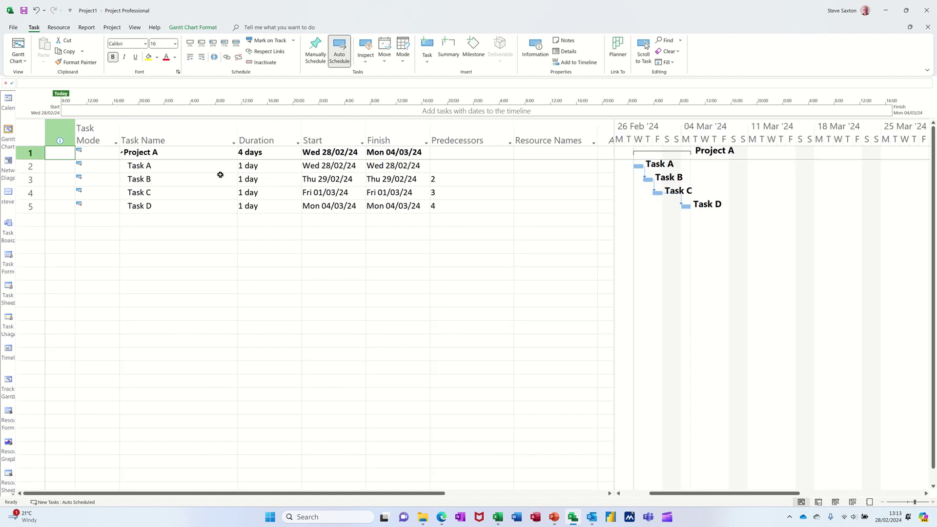
left_click(851, 502)
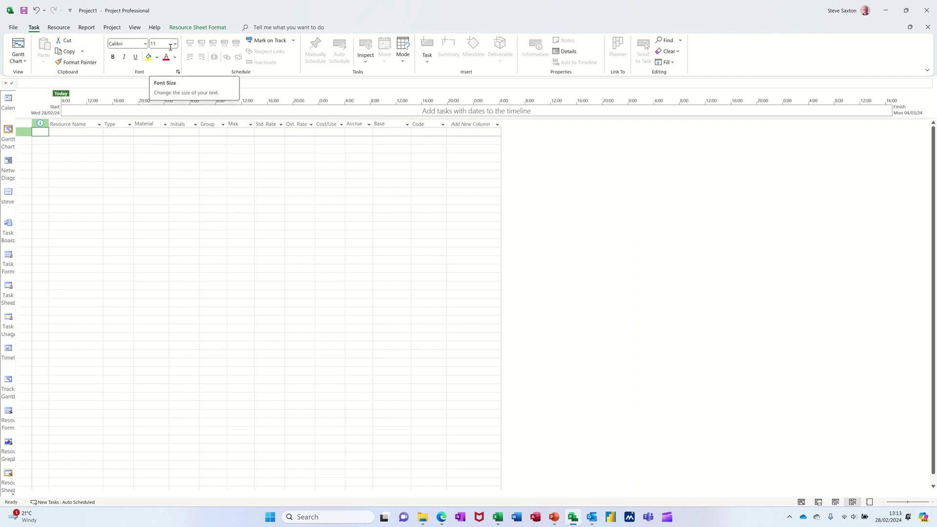
- Enlarge the font size for all text in the Resource Sheet through Text Styles
left_click(193, 29)
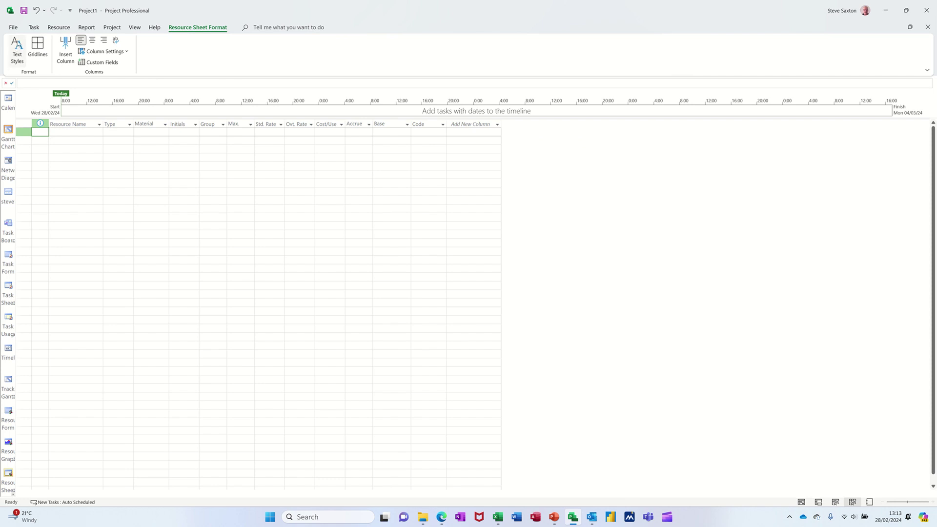
left_click(18, 44)
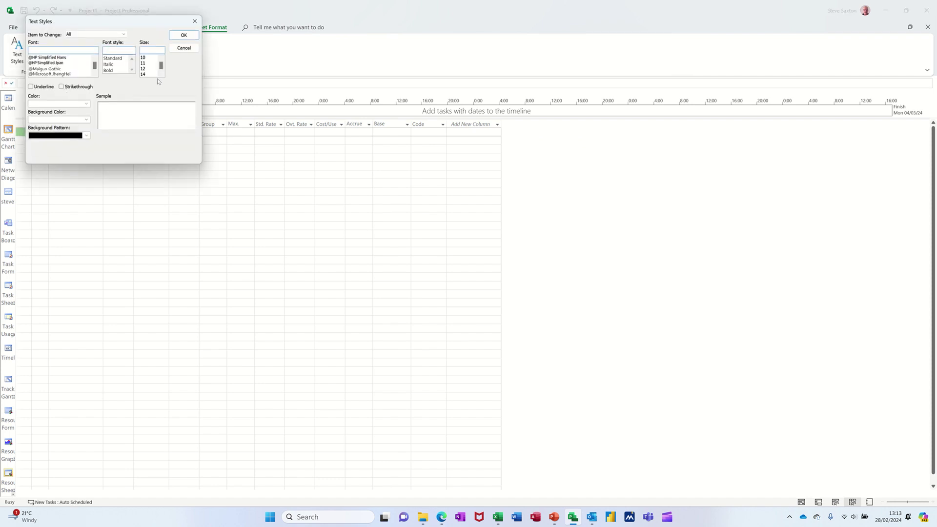
left_click(160, 74)
left_click(144, 69)
left_click(179, 35)
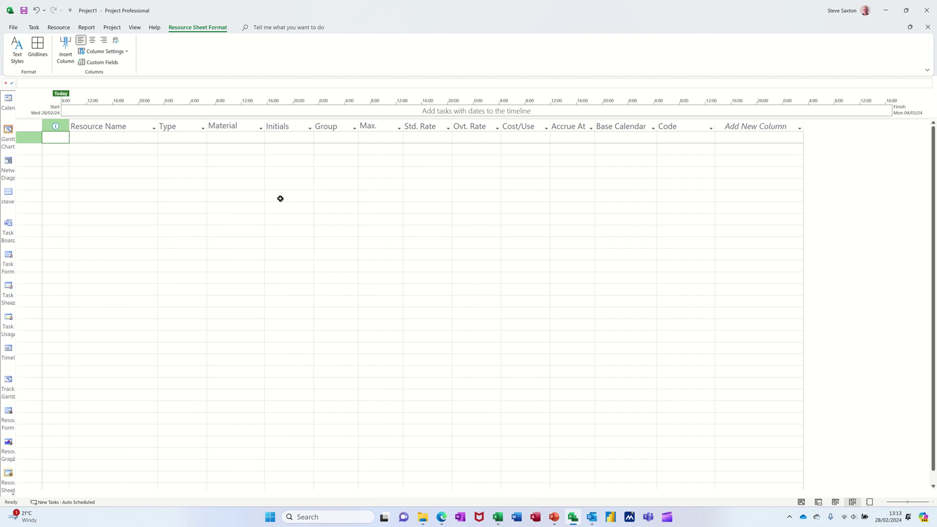
- Enter the first names of four people as resources in the first four rows of the Resource Sheet
left_click(115, 139)
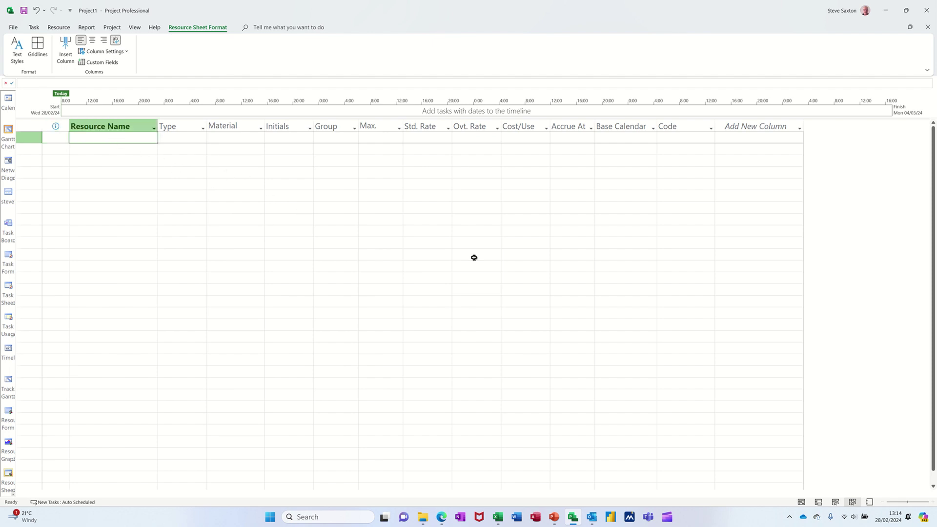
type("Bill")
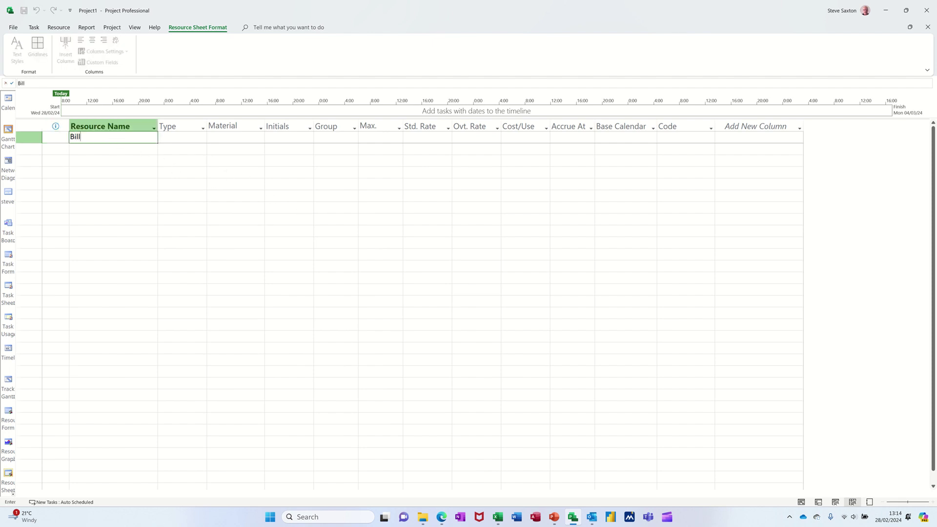
key("Return")
type("Ben")
key("Return")
type("Bob")
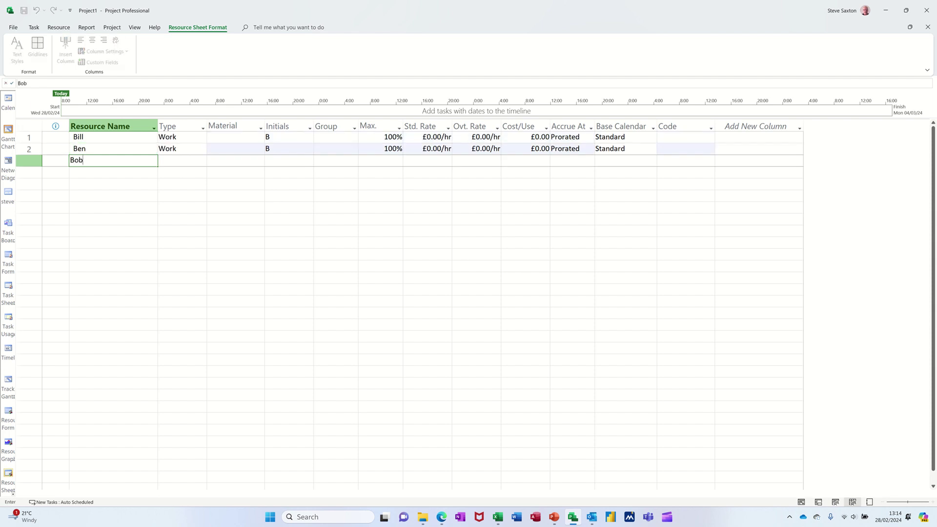
key("Return")
type("Ann")
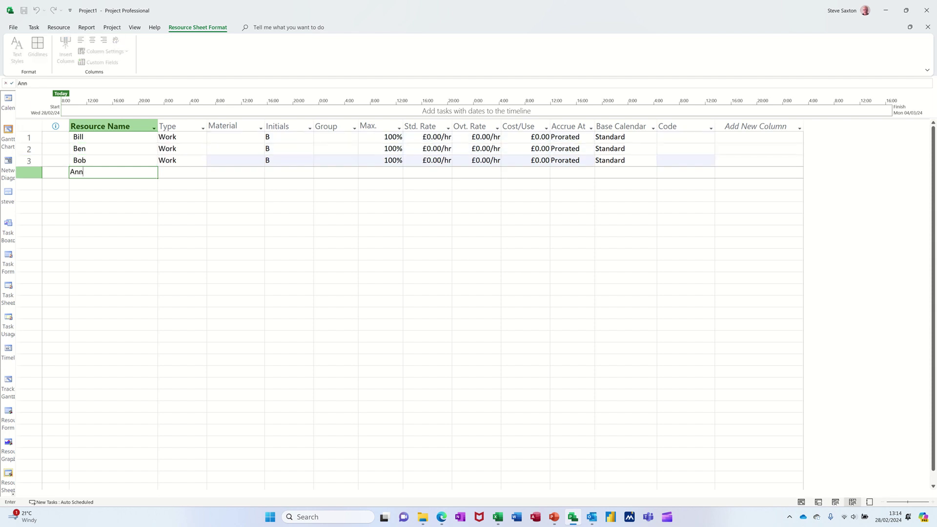
key("Return")
- Examine the available Type options for the fourth resource
left_click(197, 173)
left_click(203, 176)
left_click(204, 176)
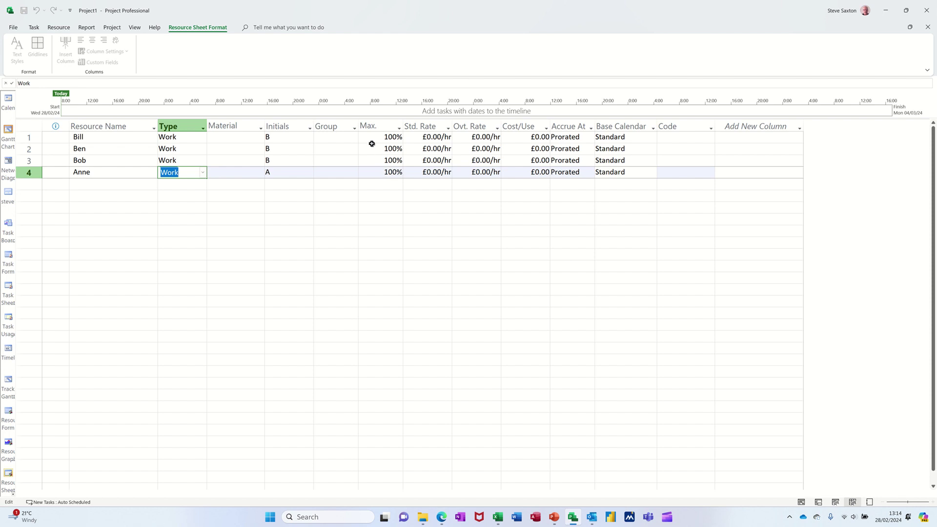
- Set the first resource's standard rate to 10 and overtime rate to 15, and fill both rates down to the other three resources
left_click(428, 138)
type("1")
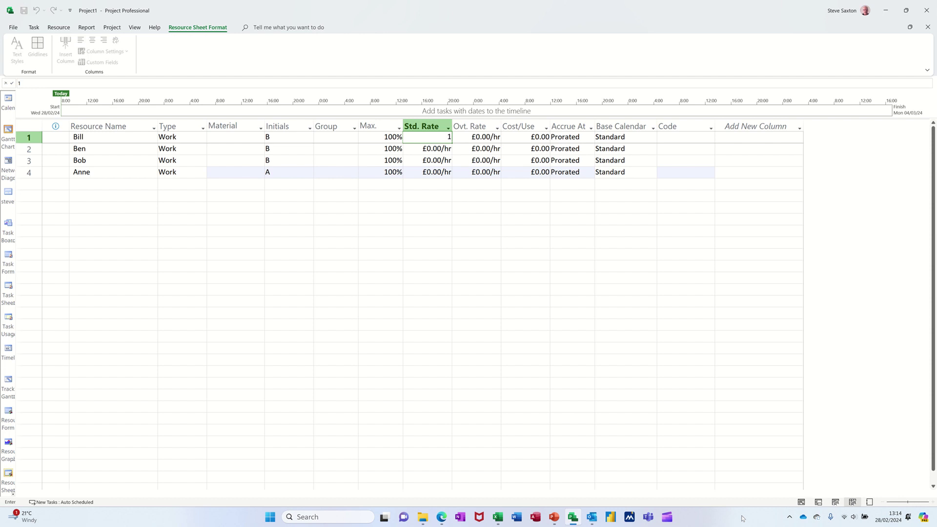
type("0")
key("Tab")
type("15")
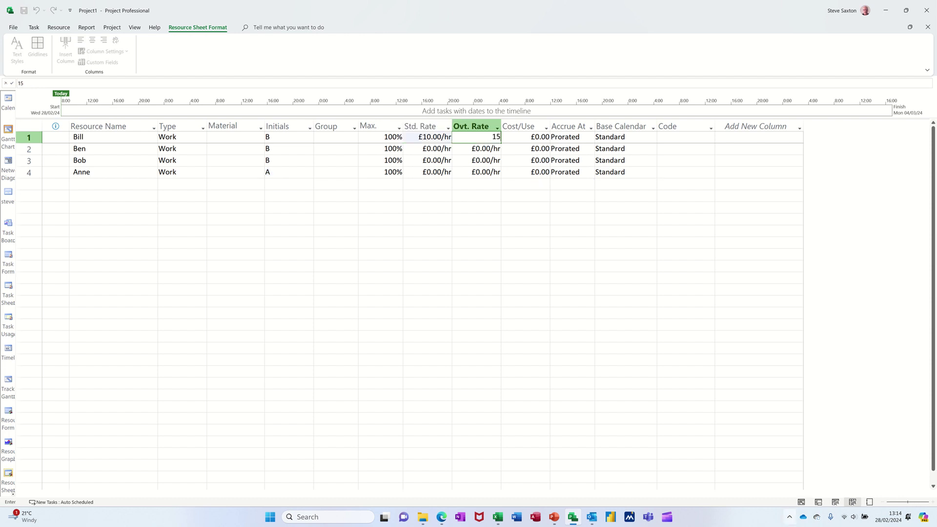
key("Return")
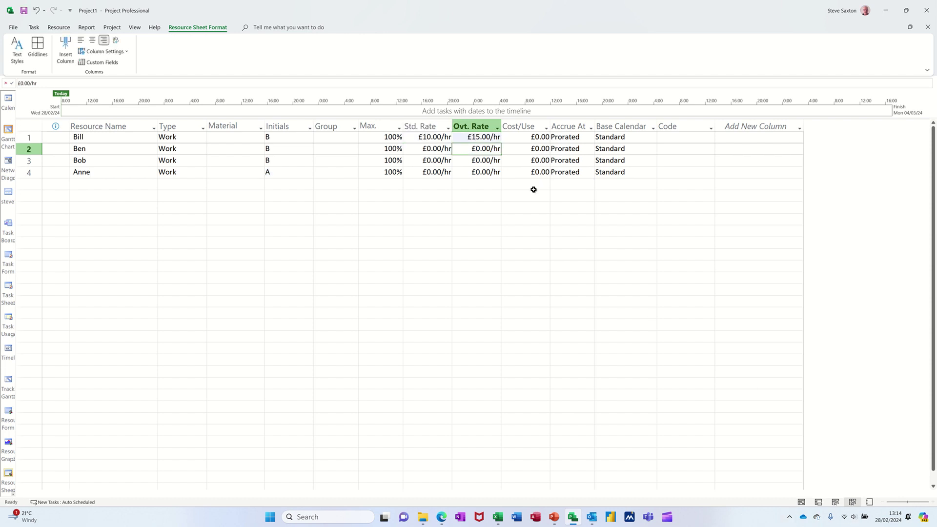
left_click_drag(428, 138, 464, 138)
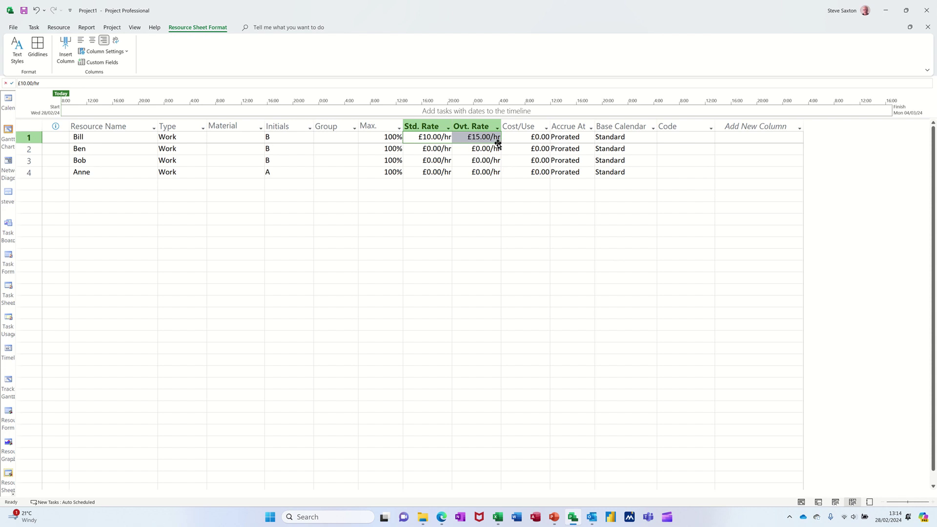
left_click_drag(501, 142, 498, 175)
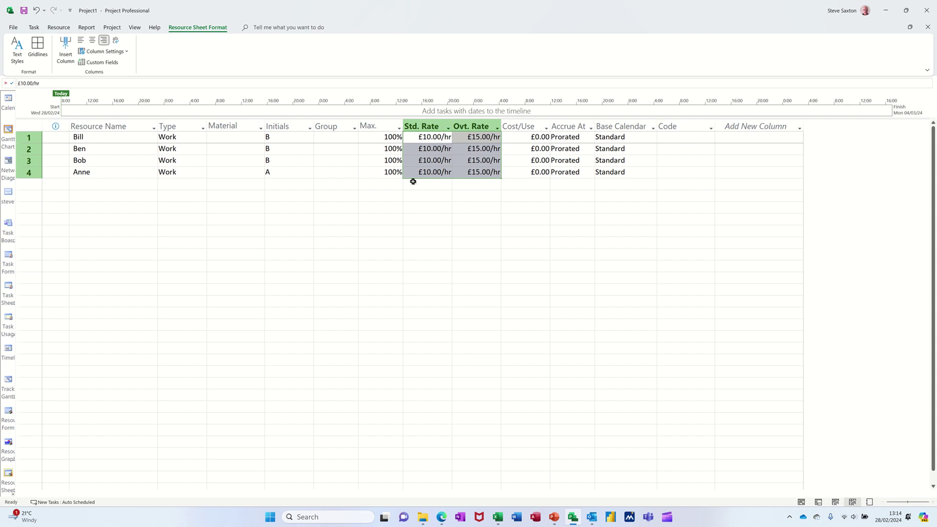
- Set the group of the first resource to Trainer and fill it down to the second and third resources
left_click(334, 139)
type("Trainer")
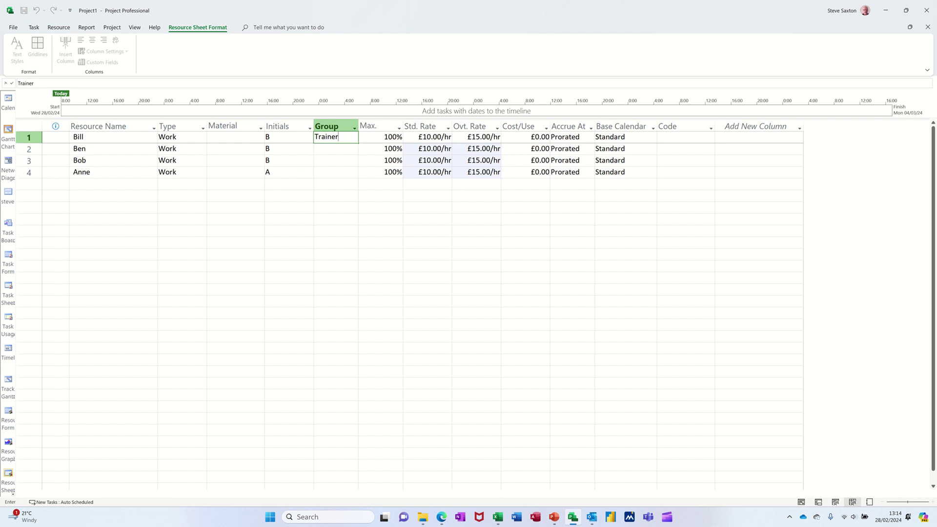
left_click(344, 140)
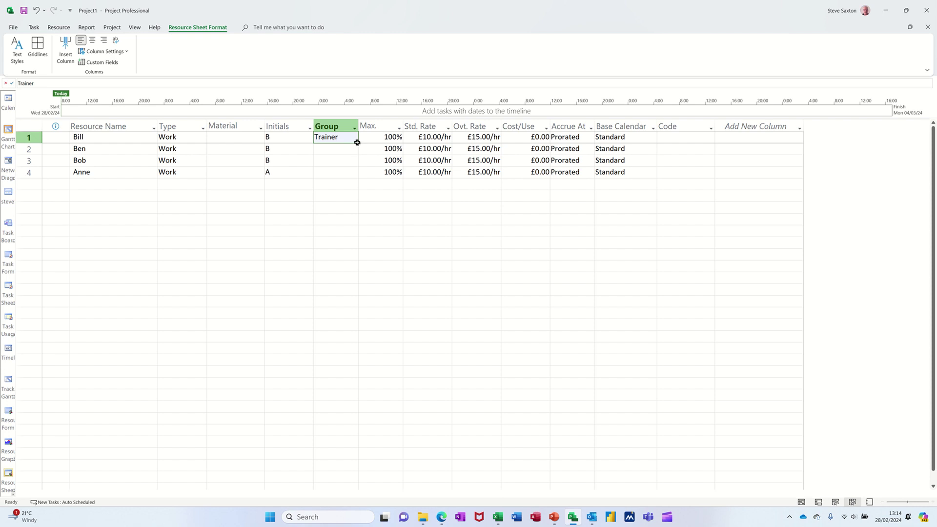
left_click_drag(358, 142, 359, 166)
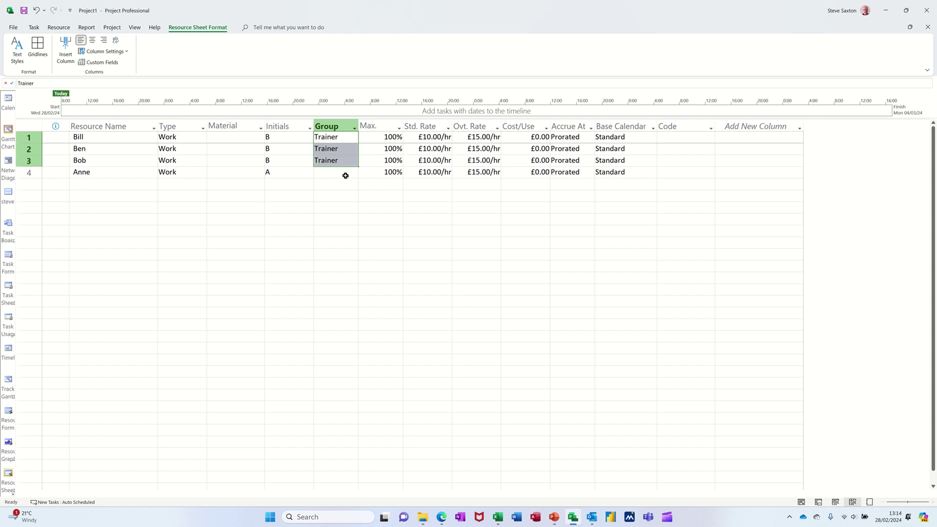
- Set the fourth resource's group to Manager and its standard rate to 11
left_click(330, 174)
type("Manager")
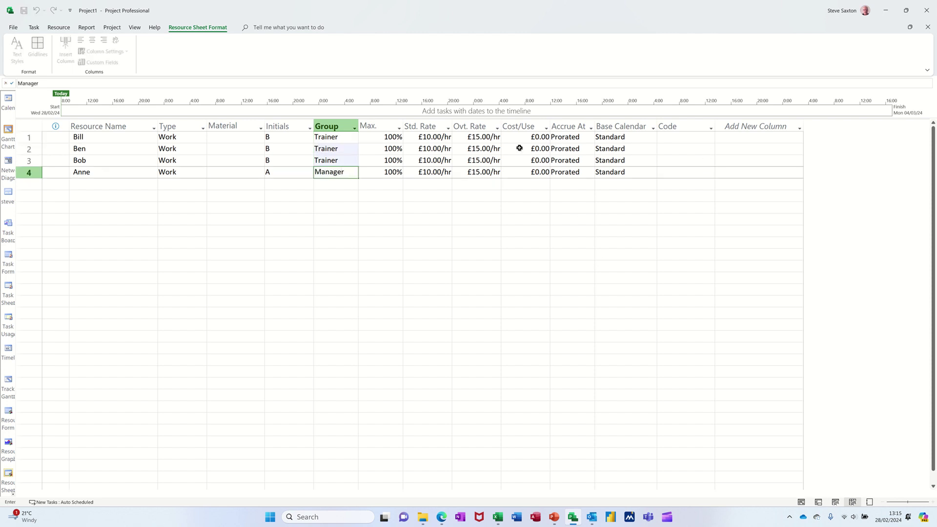
left_click(433, 172)
type("11")
left_click(467, 198)
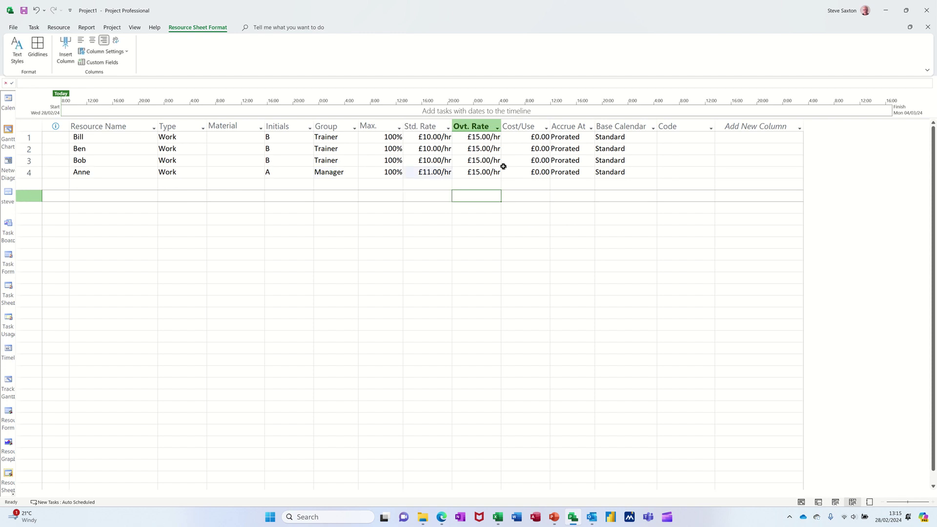
- Examine the available Base Calendar options for the first resource, keeping its calendar as Standard
left_click(627, 139)
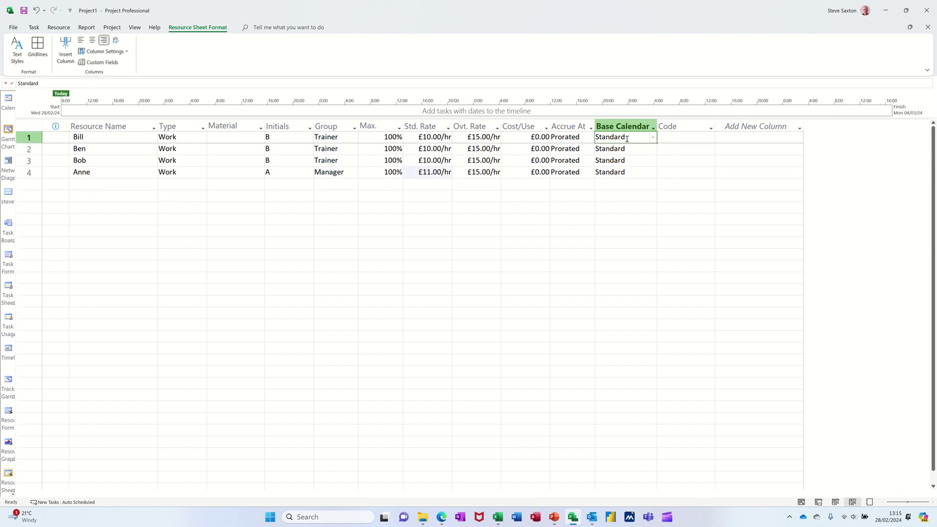
left_click(652, 139)
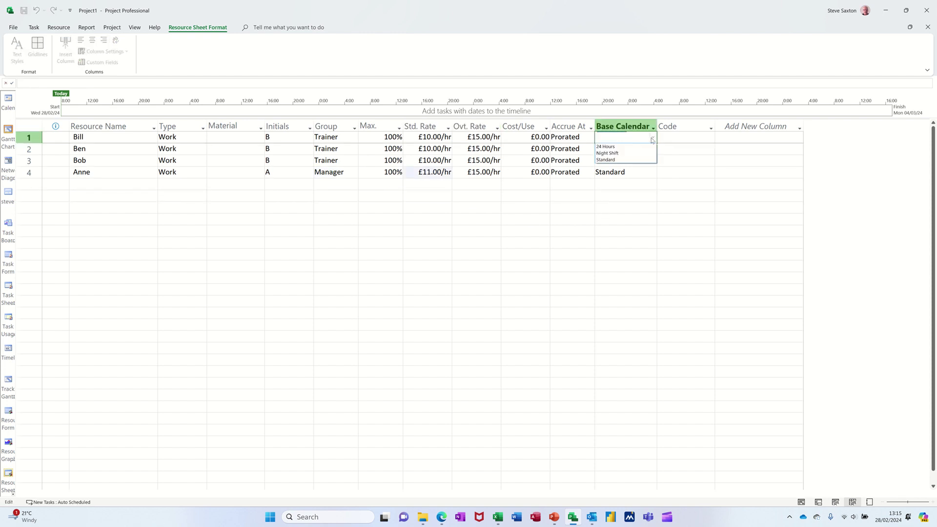
left_click(651, 140)
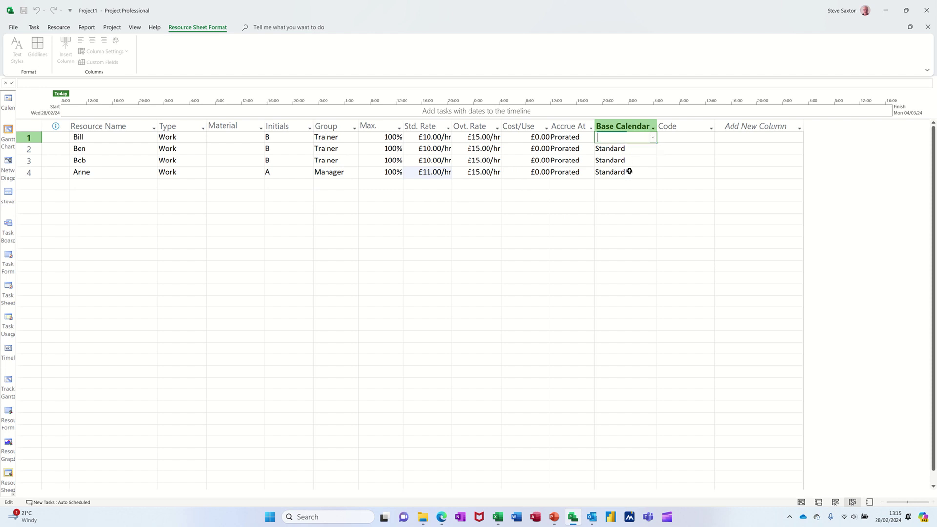
left_click(671, 149)
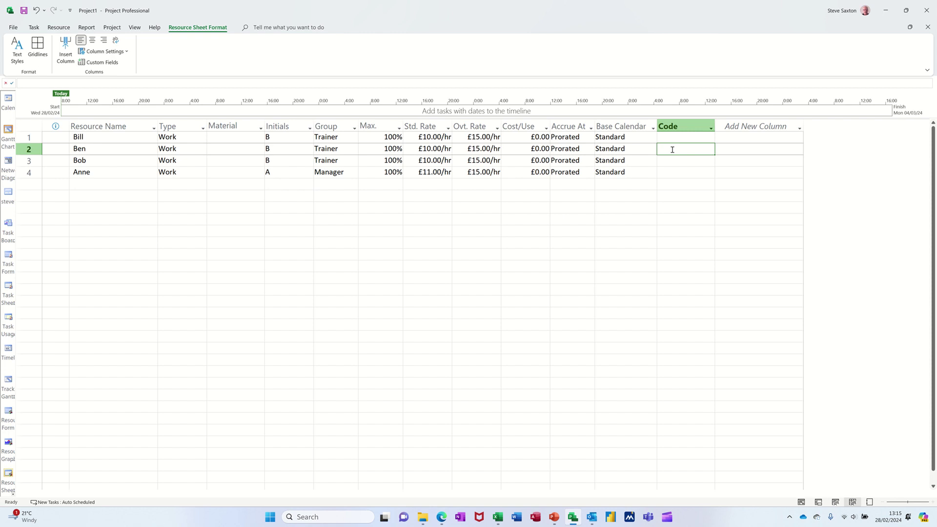
- Add Computers and Microsoft office as resources in rows 5 and 6 of the Resource Sheet
left_click(111, 184)
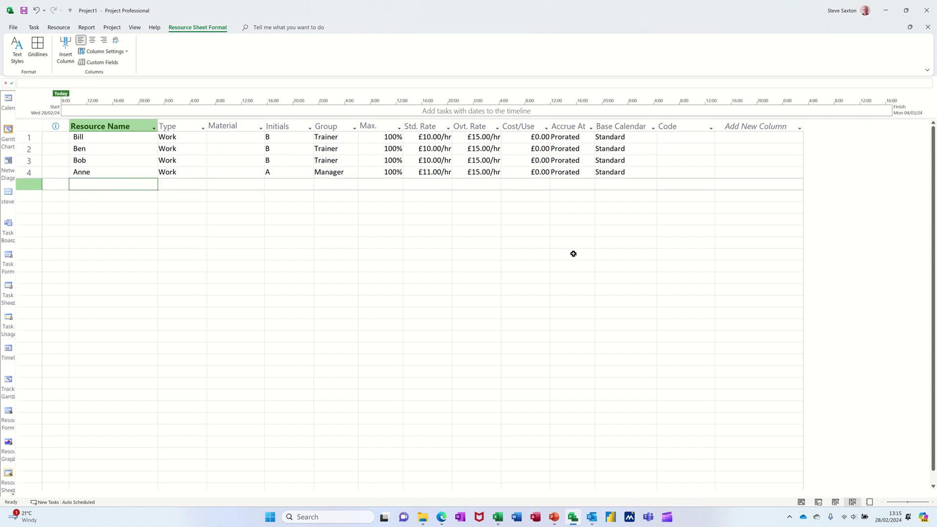
type("Comp")
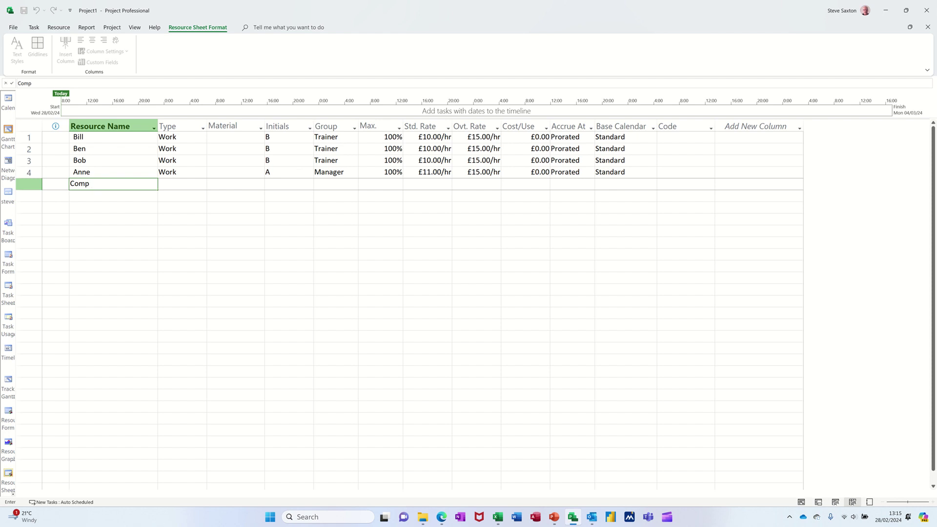
type("uters")
key("Return")
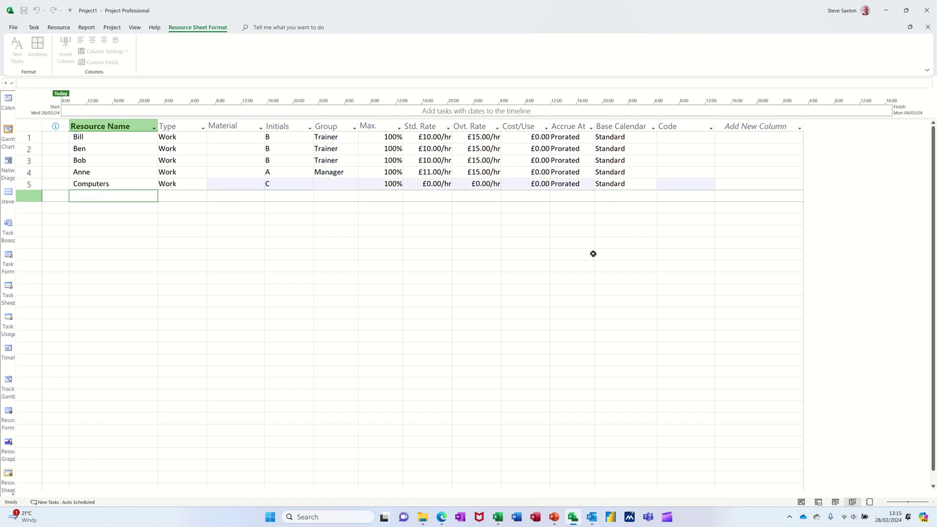
type("Microsoft office")
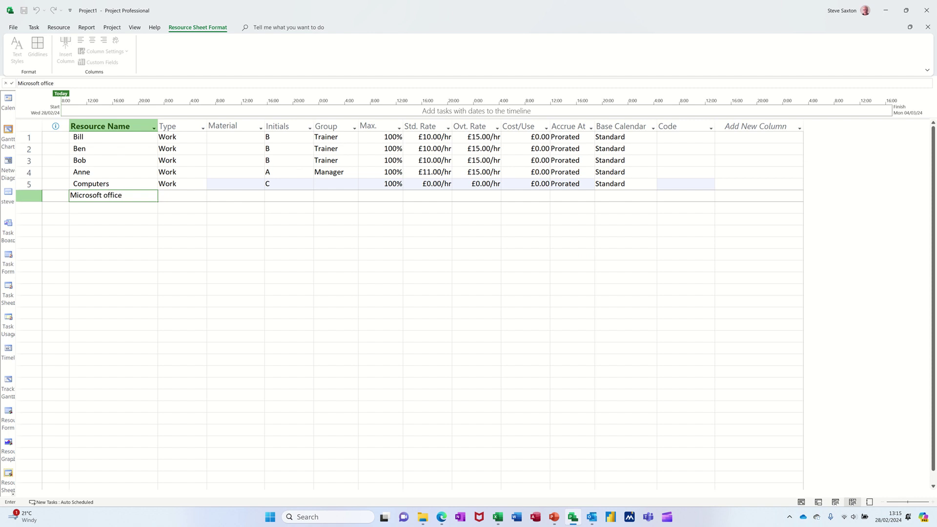
key("Tab")
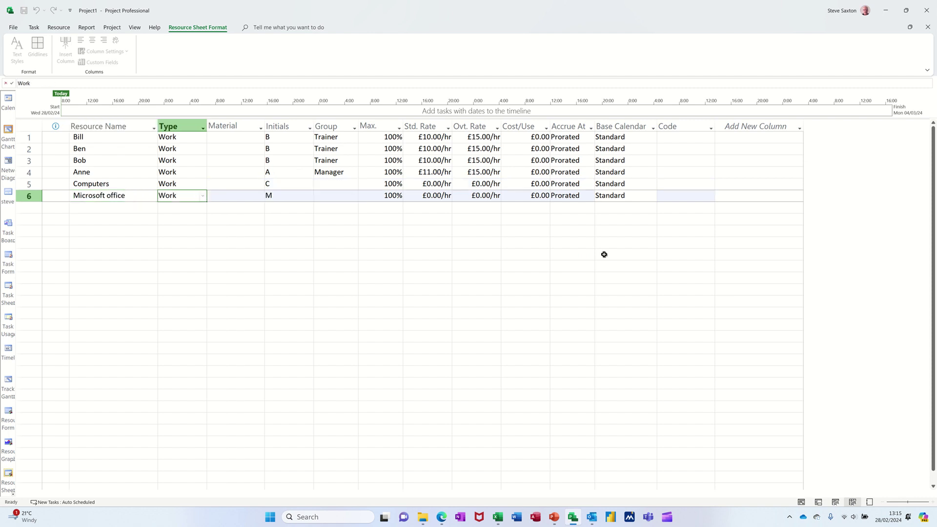
- Set the type of the Microsoft office and Computers resources to Material
type("Material")
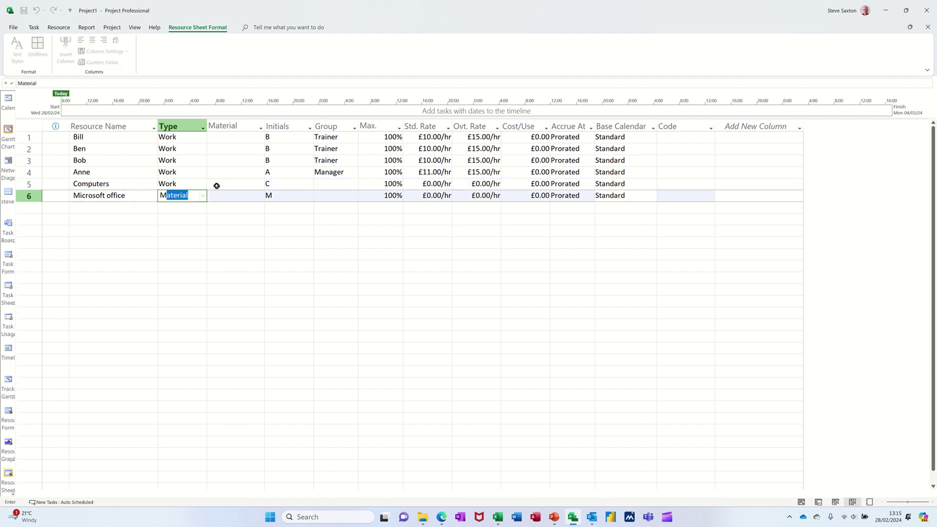
left_click(199, 183)
type("M")
left_click(205, 207)
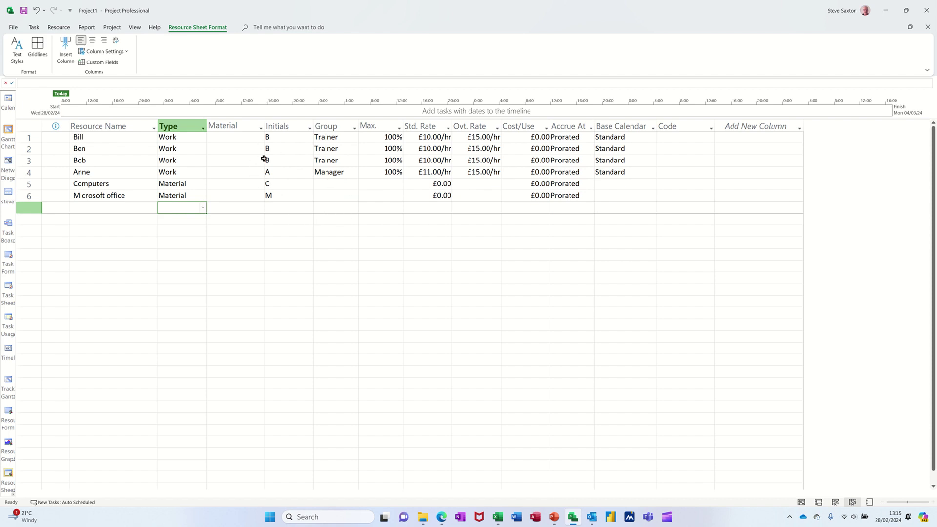
- Label the material units of Computers as PCs and those of Microsoft office as MSO
left_click(234, 138)
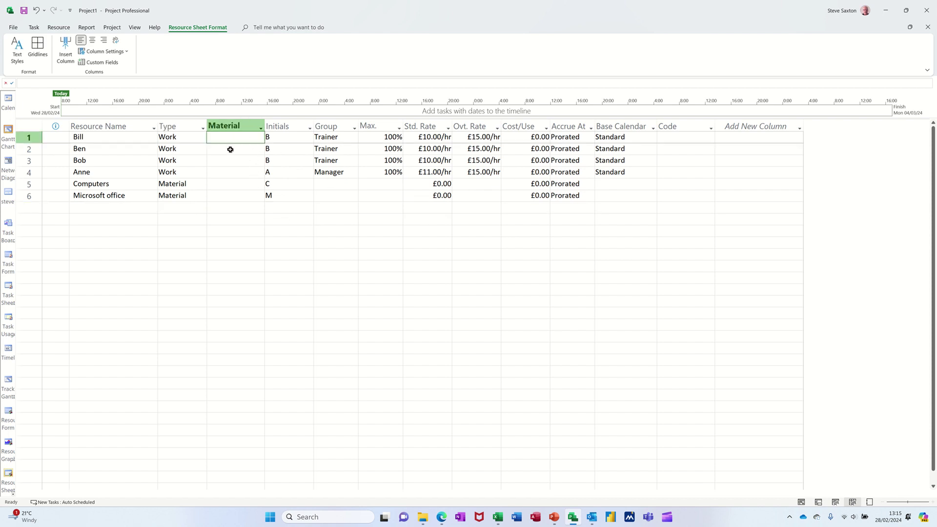
left_click(230, 149)
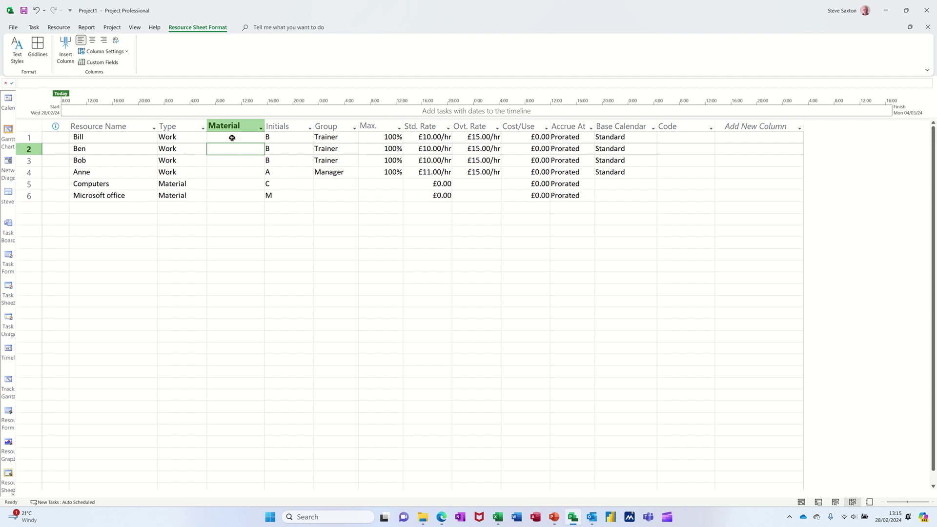
left_click(230, 183)
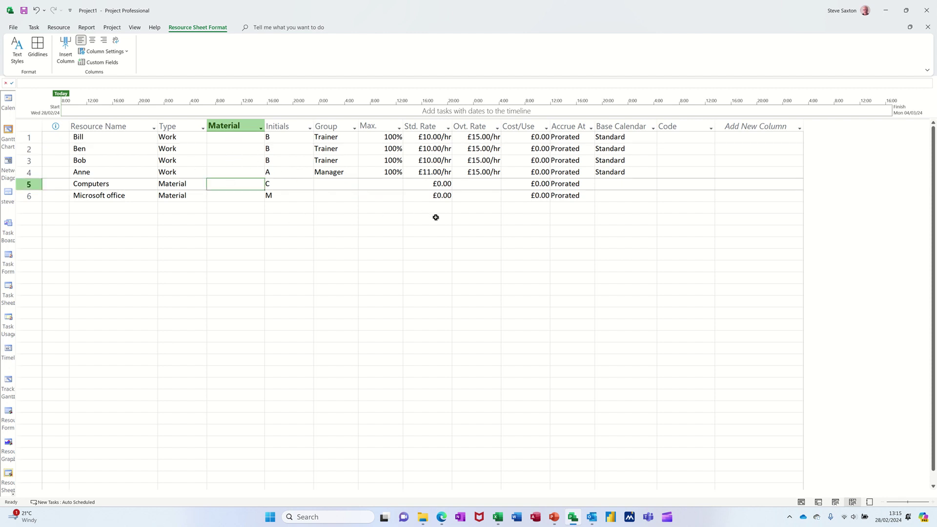
type("PCs")
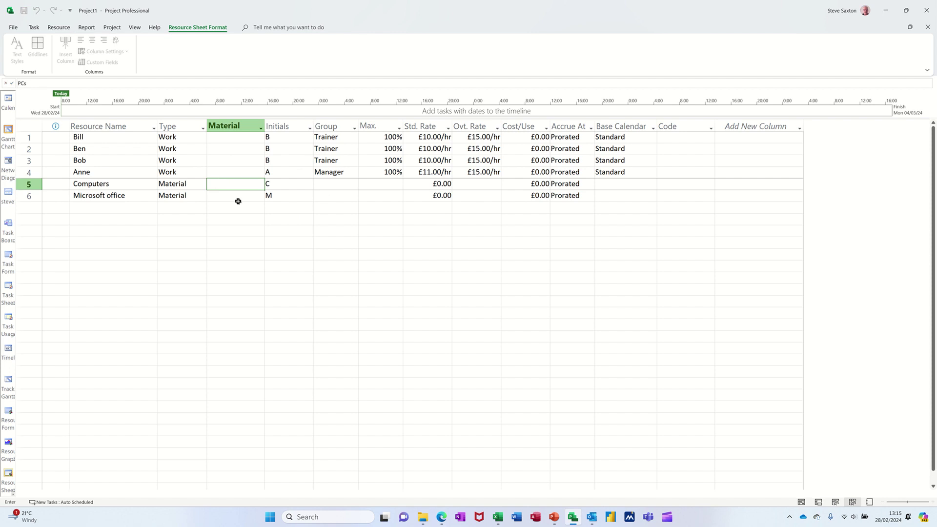
left_click(218, 196)
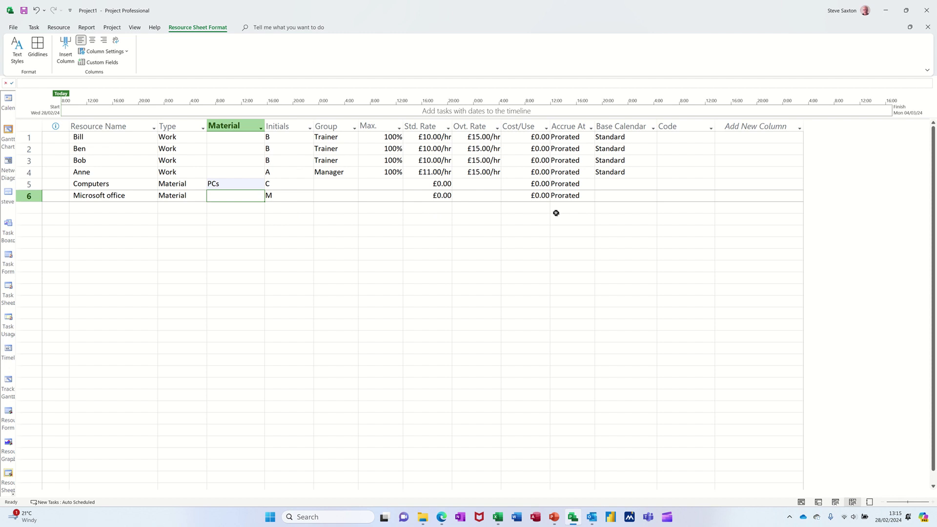
type("MSO")
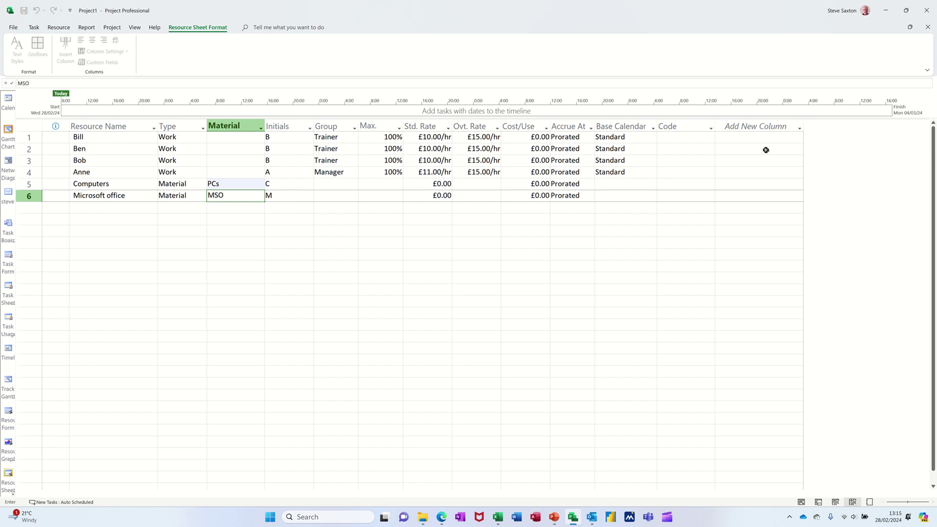
- Set the standard rate of both Computers and Microsoft office to 50
left_click(421, 195)
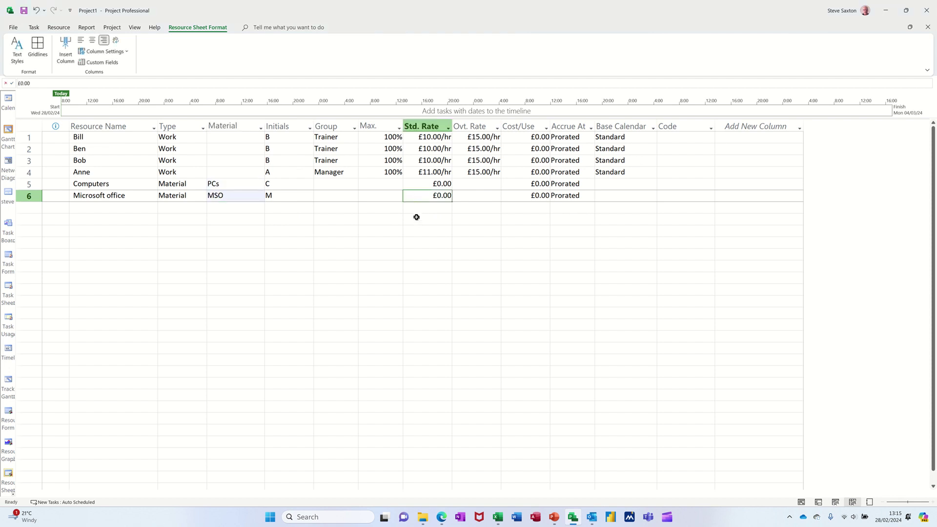
left_click(416, 186)
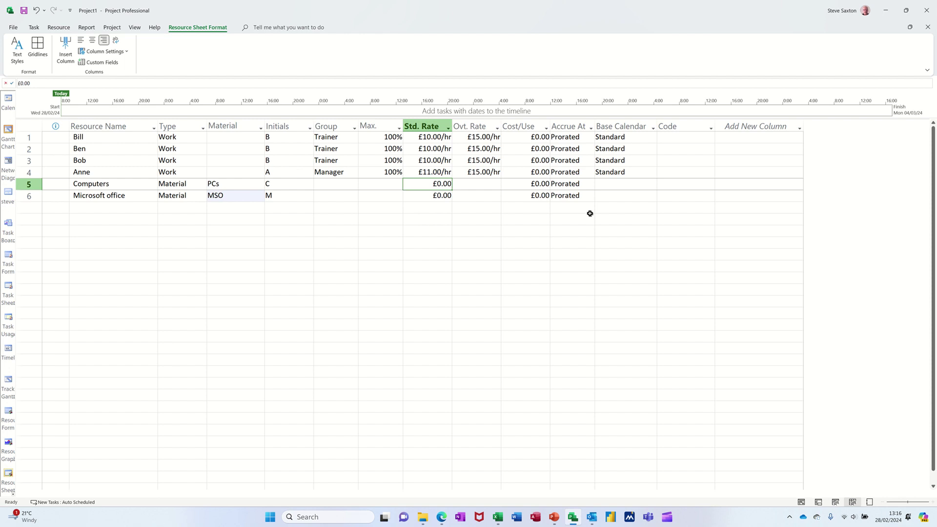
type("50")
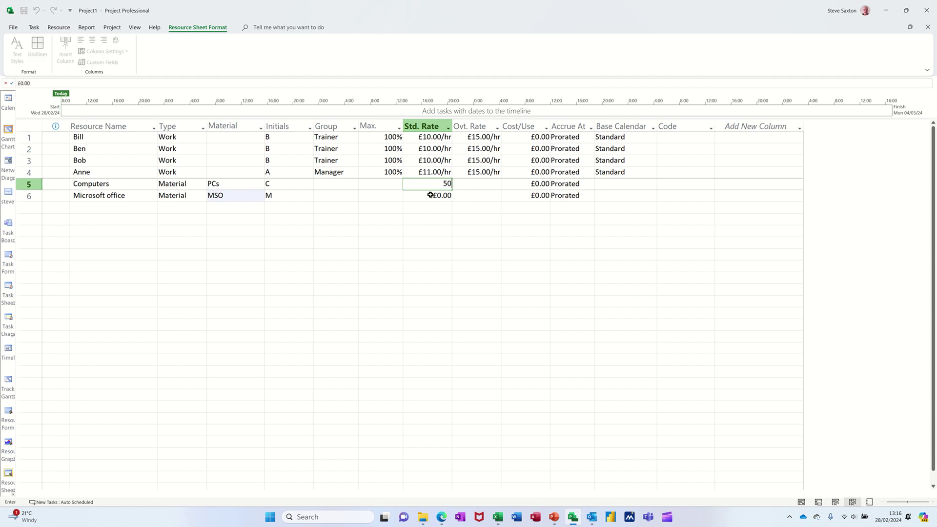
key("Return")
type("50")
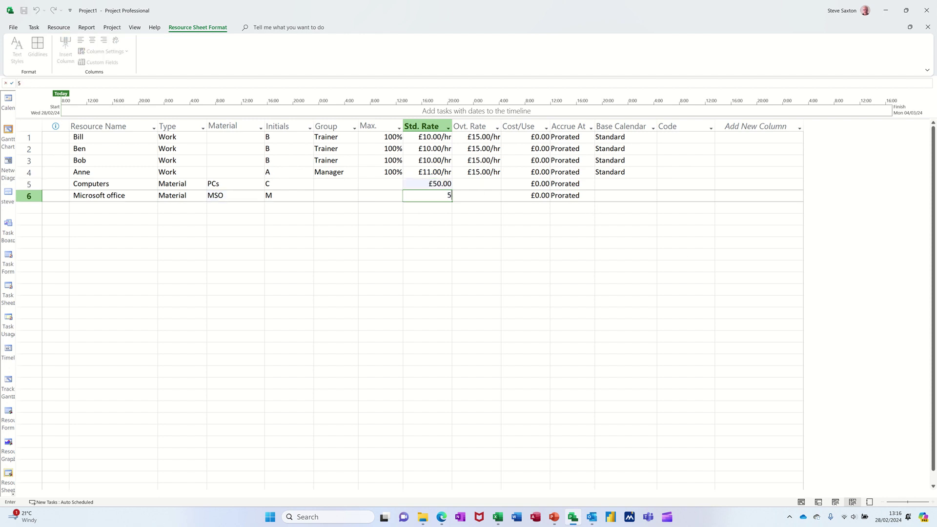
left_click(445, 217)
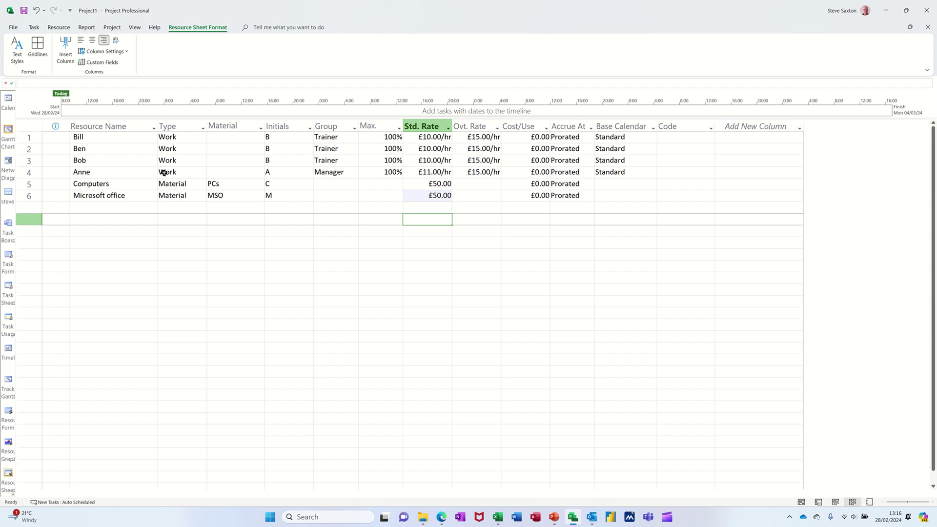
- Return to the Gantt Chart view and examine the resources available for assignment to Task A
left_click(7, 130)
left_click(216, 205)
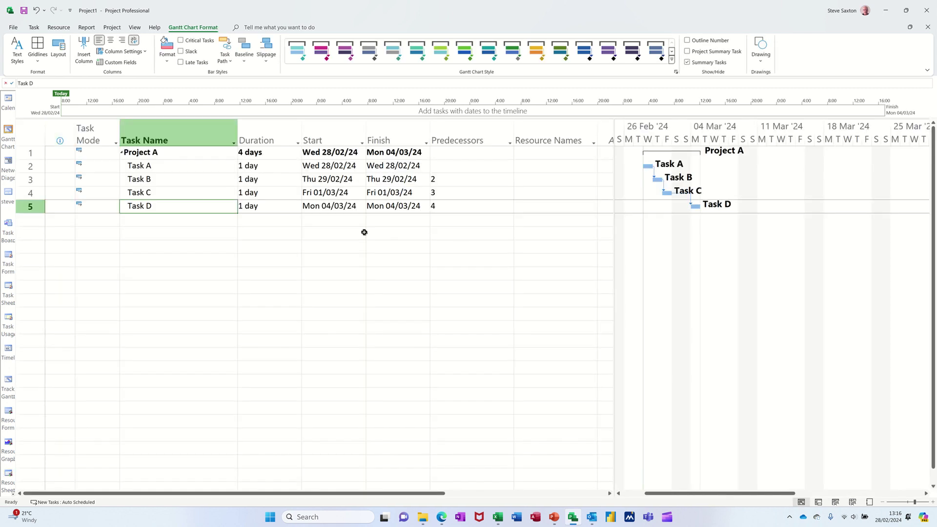
left_click(558, 167)
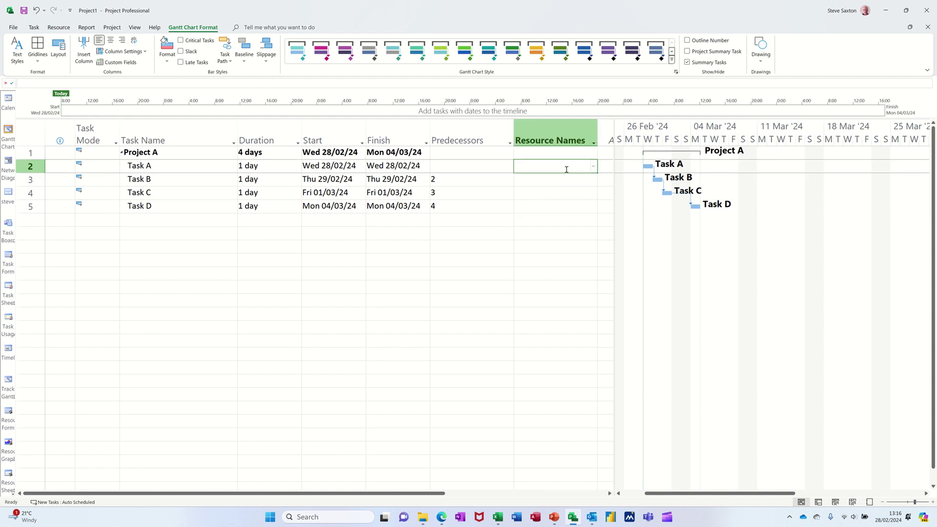
left_click(592, 171)
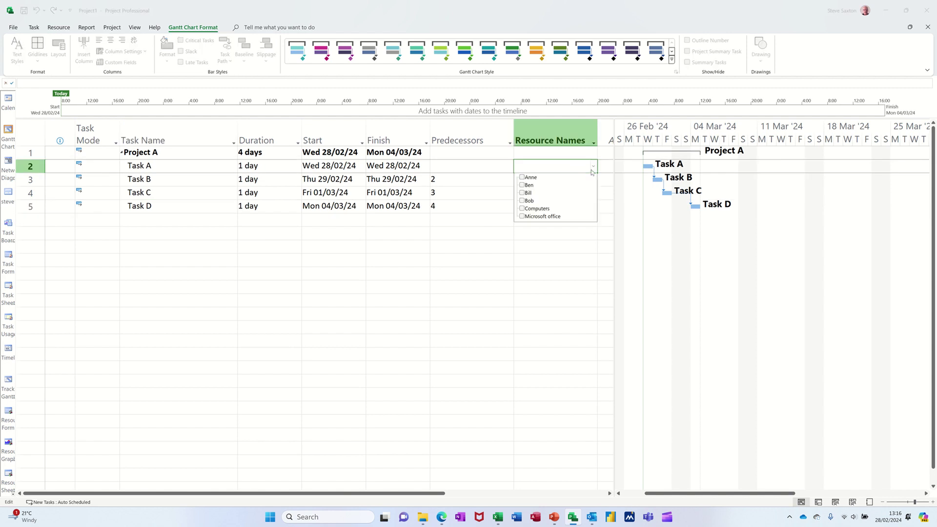
key("Escape")
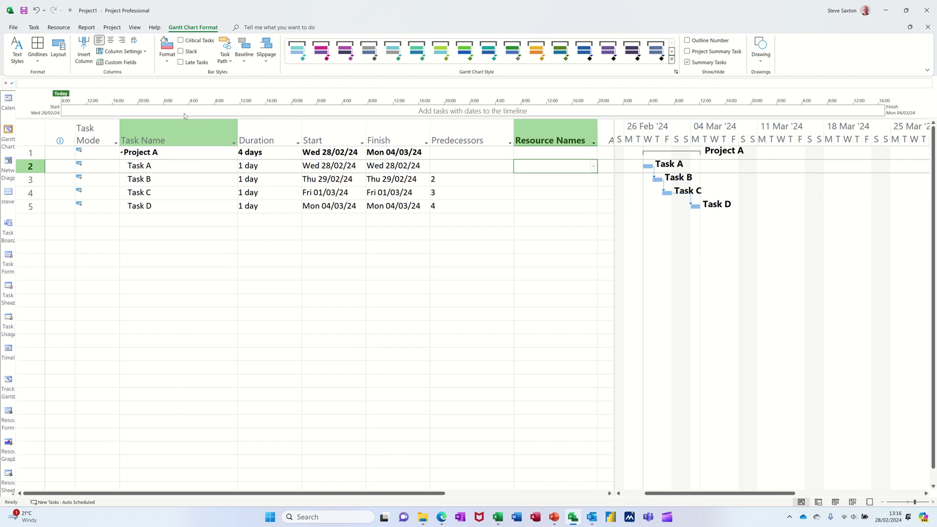
- Open the Assign Resources window, place it below the task rows and check that it follows the selection through Tasks A to D
left_click(57, 29)
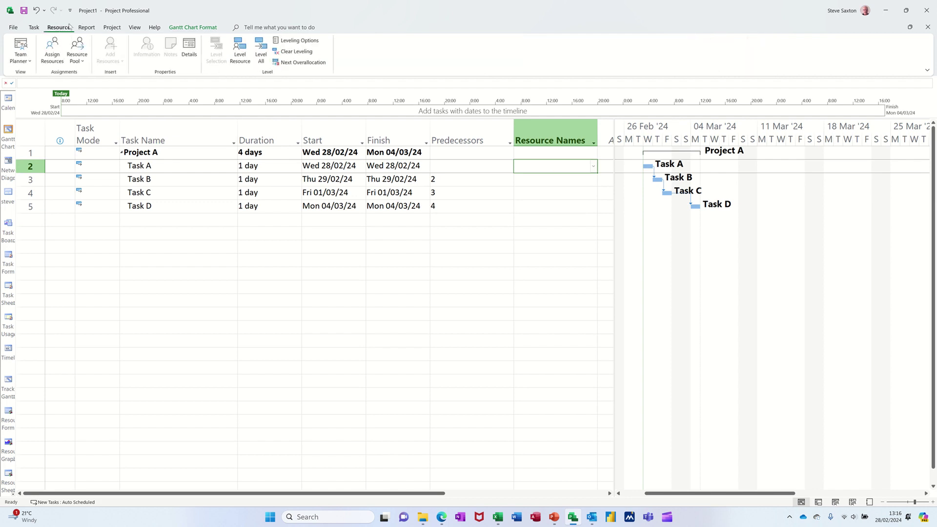
left_click(52, 49)
left_click_drag(474, 168, 501, 208)
left_click(166, 167)
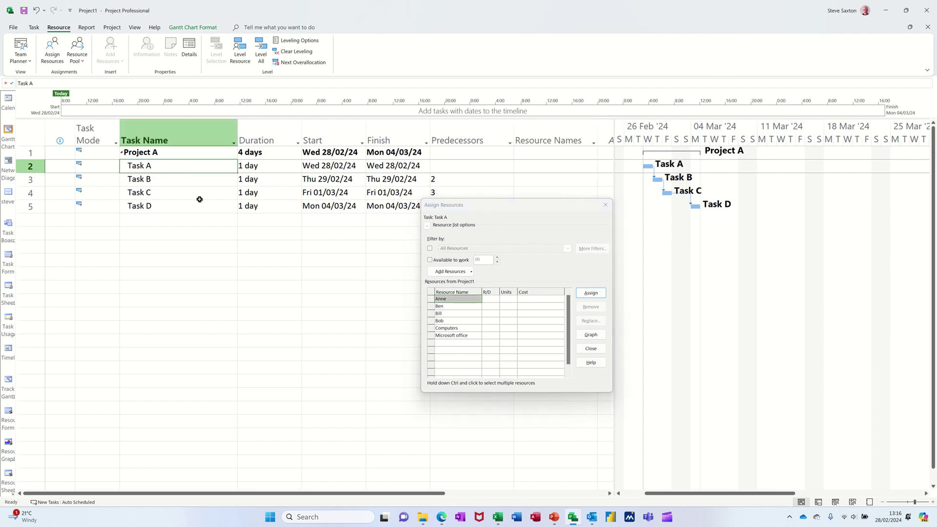
left_click(162, 181)
left_click(168, 193)
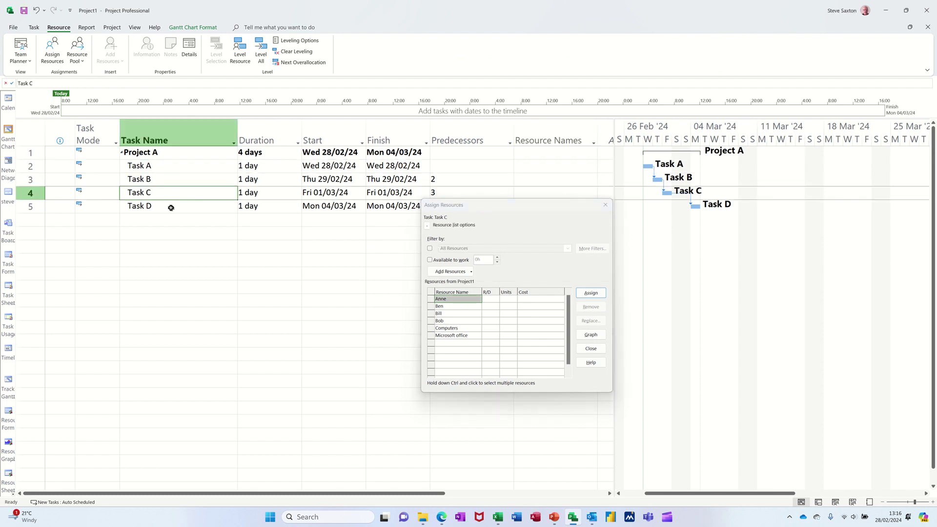
left_click(169, 205)
- Assign the Manager-group resource, Computers and Microsoft office to Task A
left_click(170, 168)
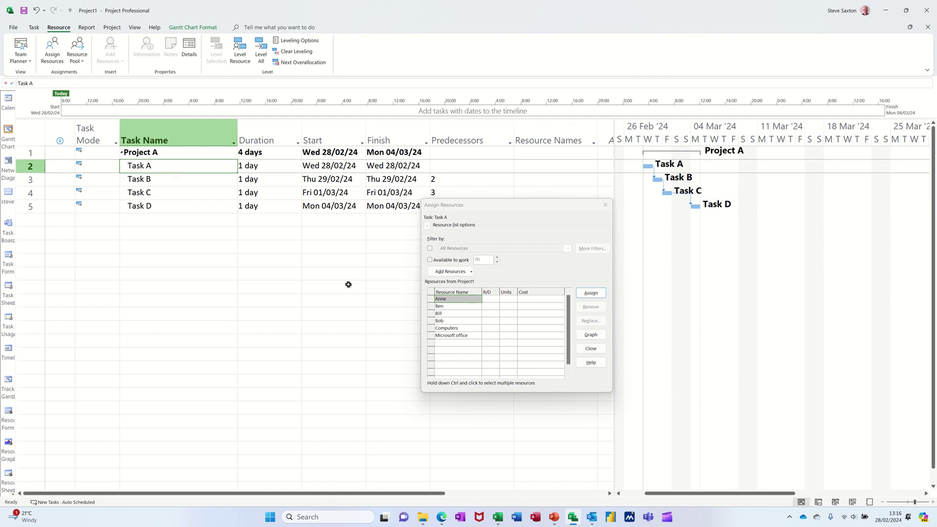
left_click(591, 293)
left_click(462, 328)
left_click(589, 293)
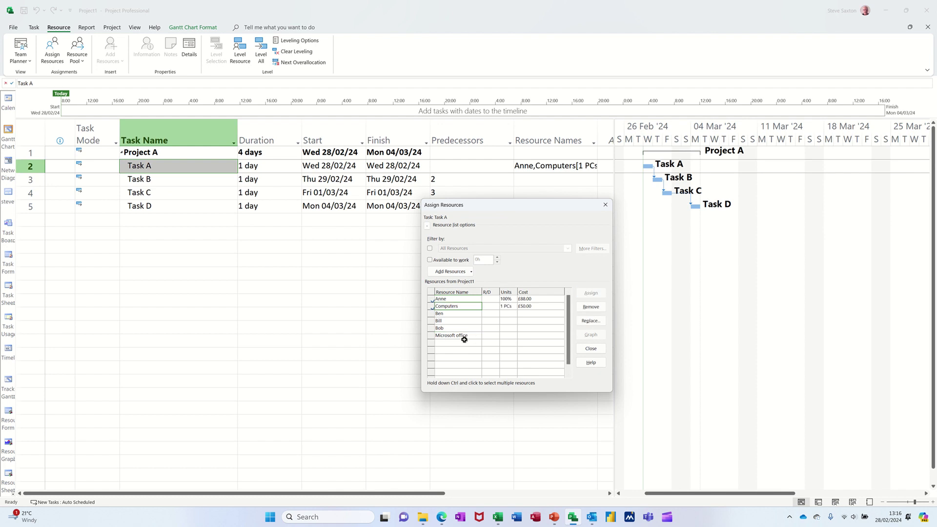
left_click(591, 292)
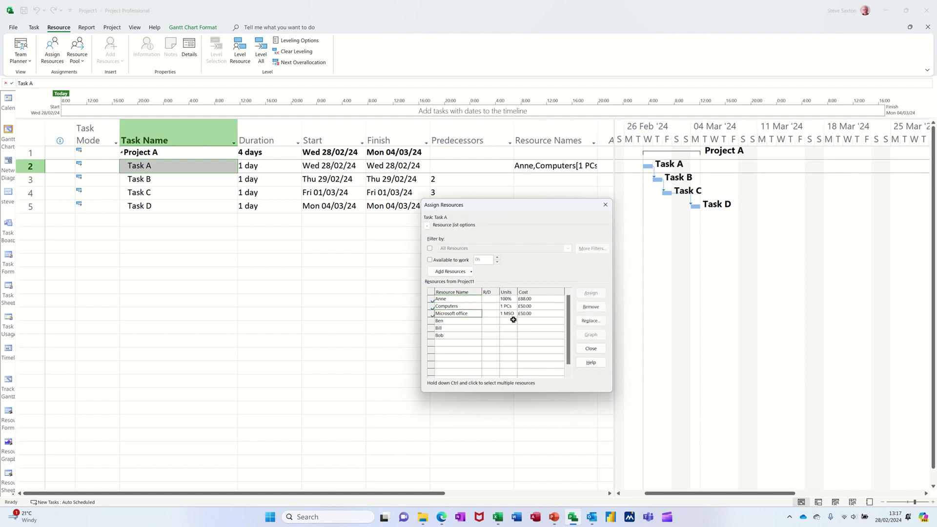
- Assign the first two Trainer-group resources to Task B together
left_click(152, 182)
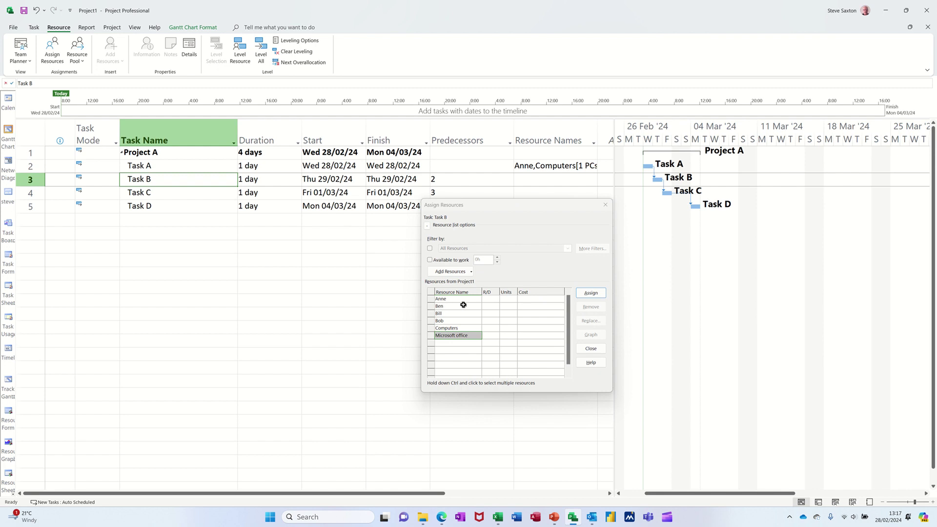
left_click_drag(460, 308, 459, 314)
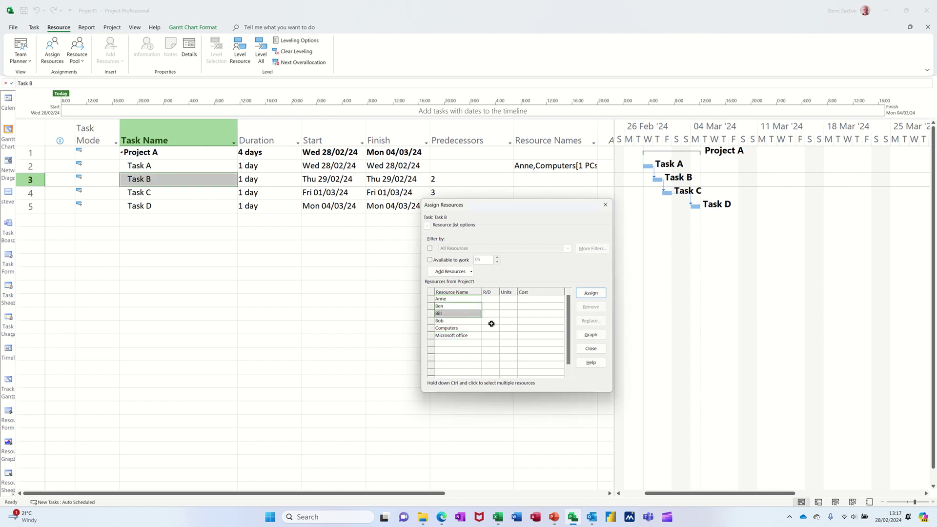
left_click(591, 293)
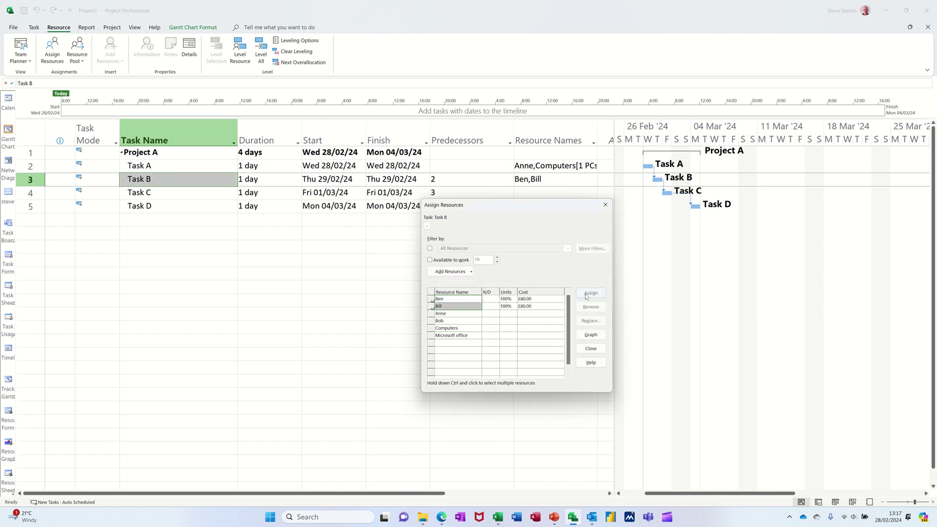
- Assign Microsoft office and Computers to Task B, with 2 units of each
left_click(476, 336)
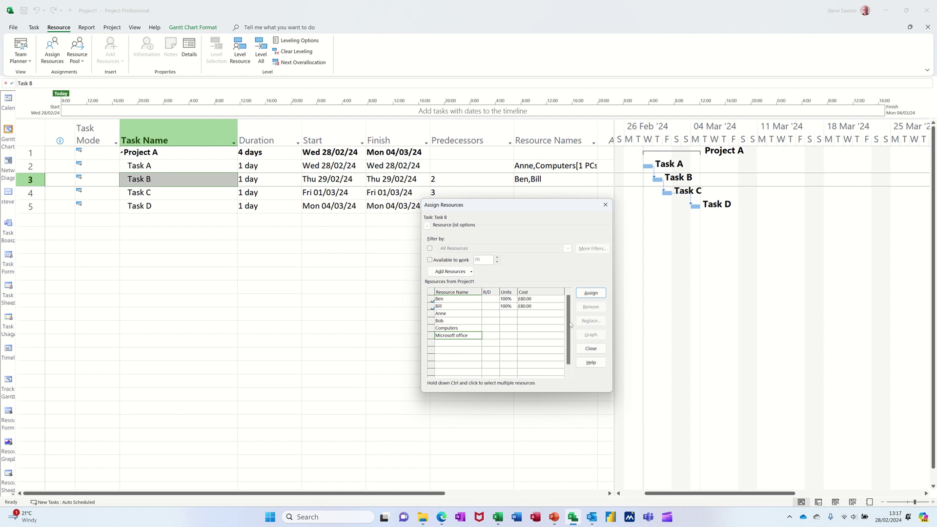
left_click(586, 294)
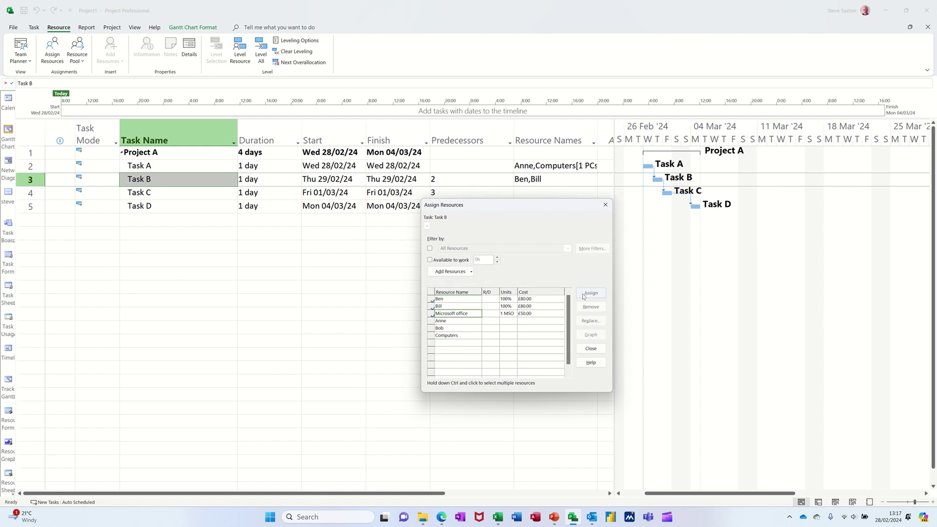
left_click(513, 314)
type("2")
left_click(468, 336)
left_click(590, 293)
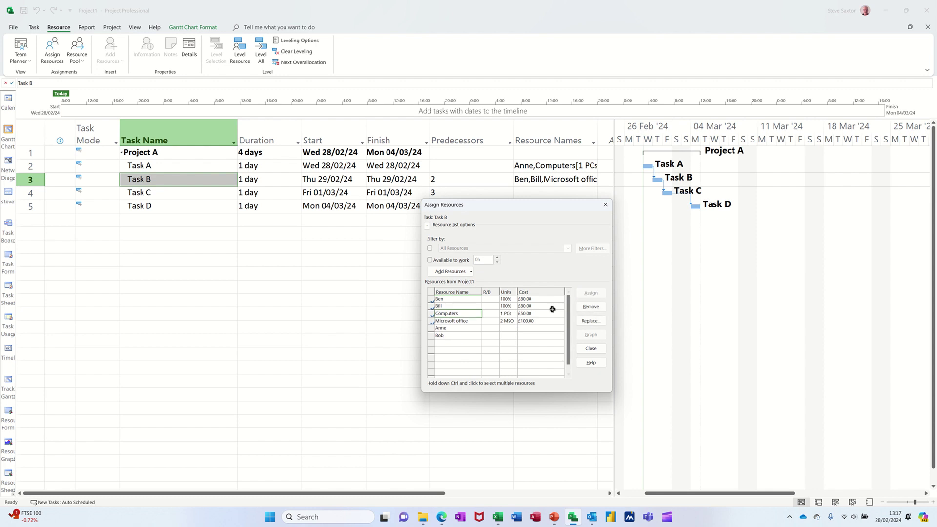
left_click(507, 314)
type("2")
left_click(510, 343)
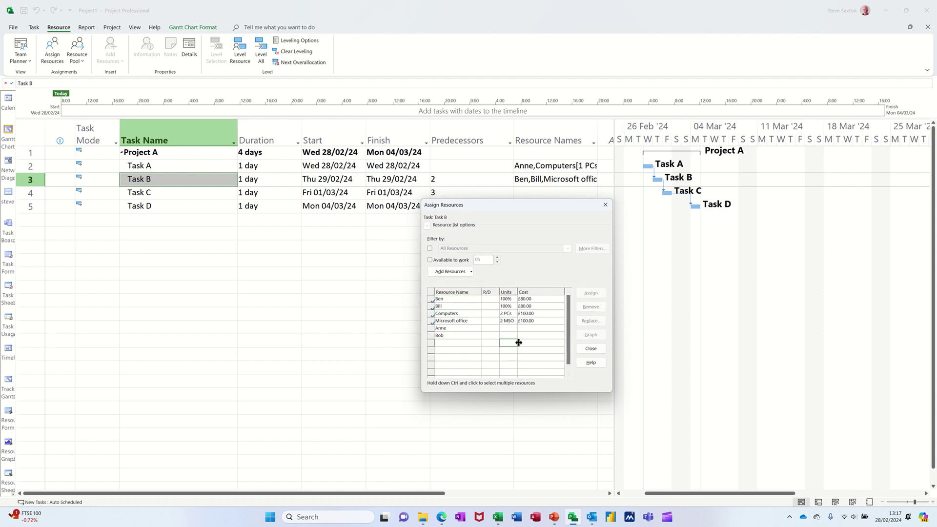
- Assign the third Trainer-group resource to Task C
left_click(167, 195)
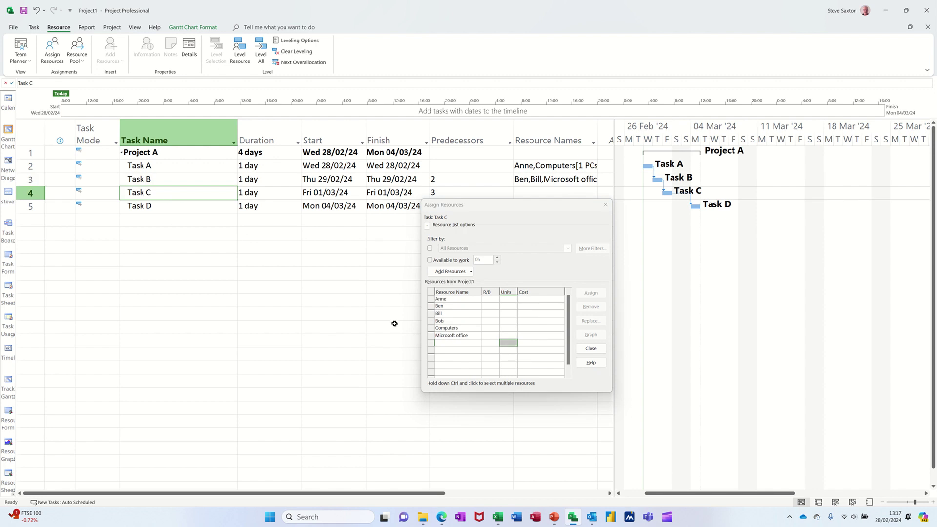
left_click(457, 323)
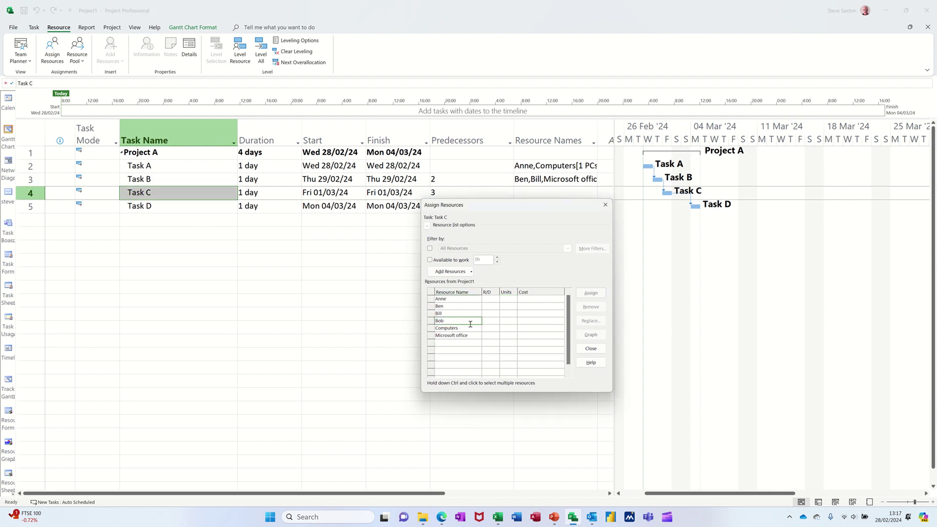
left_click(584, 294)
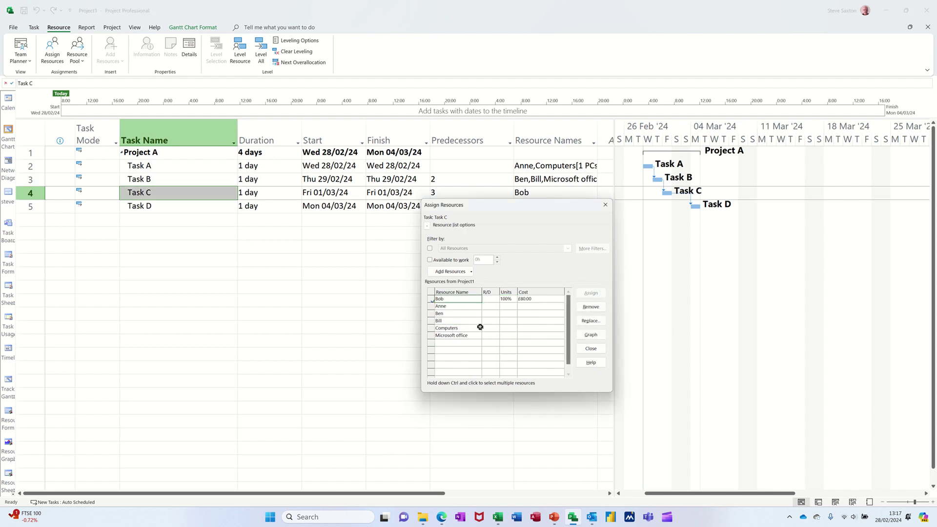
- Assign the Manager-group resource to Task D and close the Assign Resources window
left_click(163, 210)
left_click(459, 321)
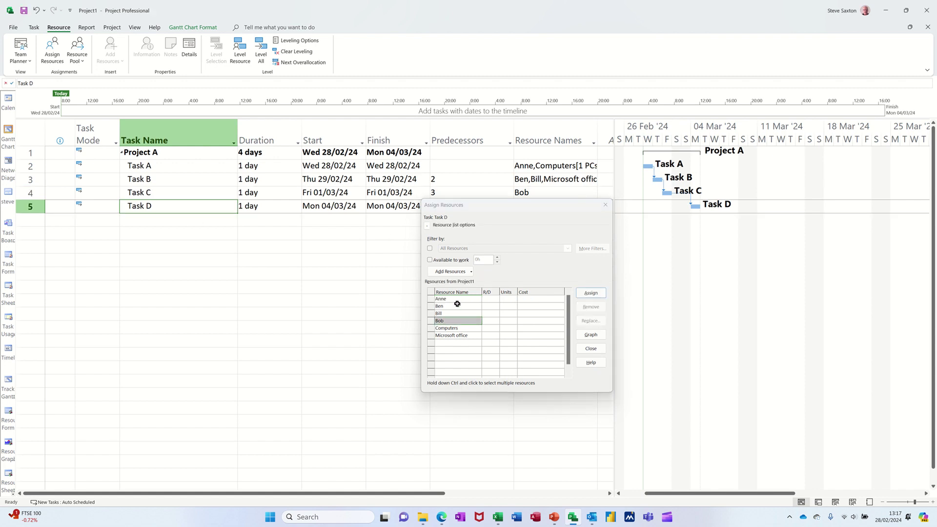
left_click(457, 299)
left_click(589, 293)
left_click(605, 205)
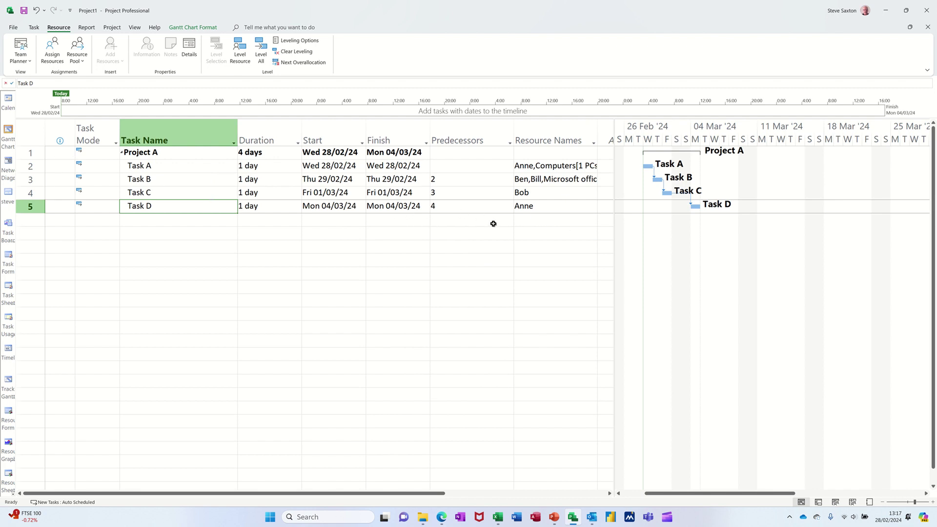
- Remove the predecessor from Task D so it is no longer linked to Task C
left_click(442, 207)
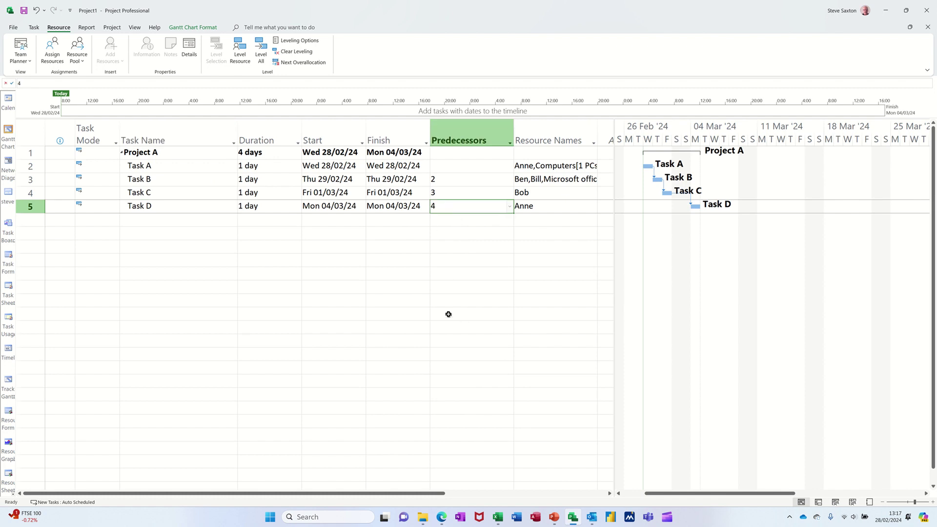
key("Delete")
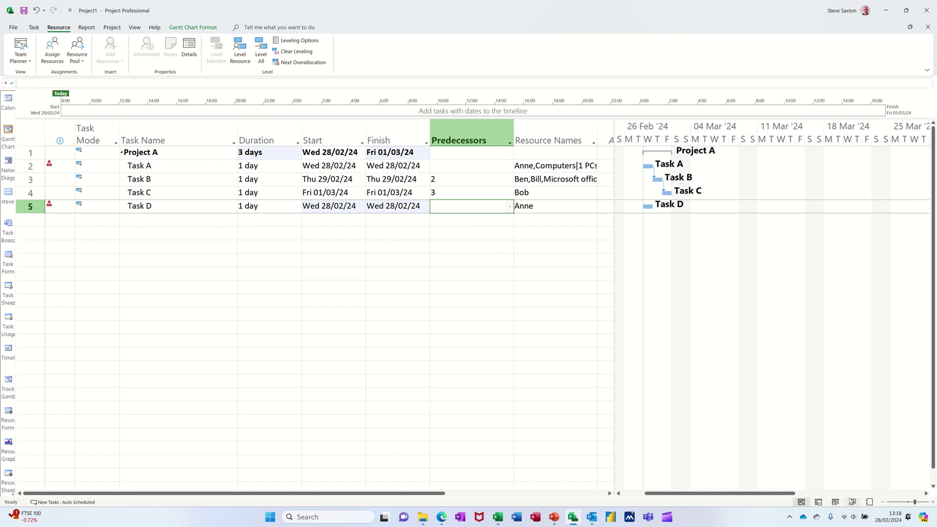
- Set Task D's predecessor to 4 in the Gantt Chart so it follows Task C
left_click(853, 501)
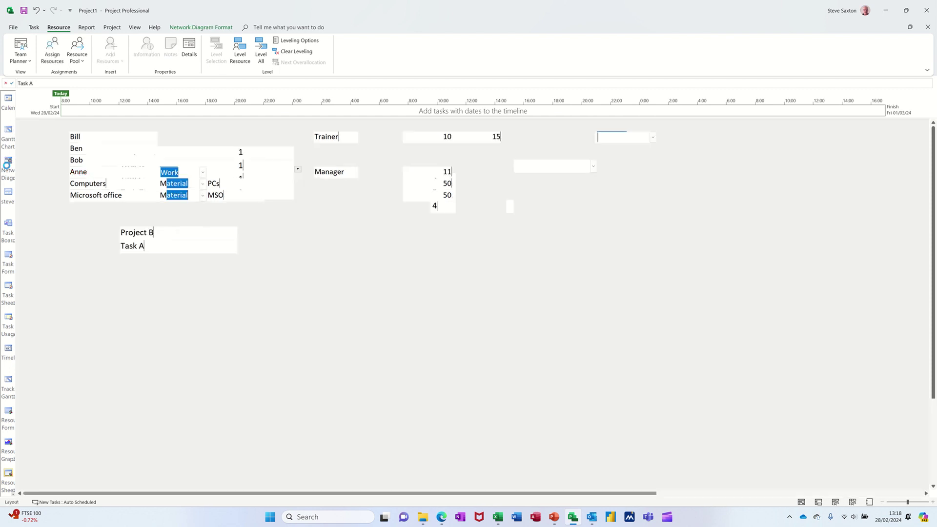
left_click(6, 138)
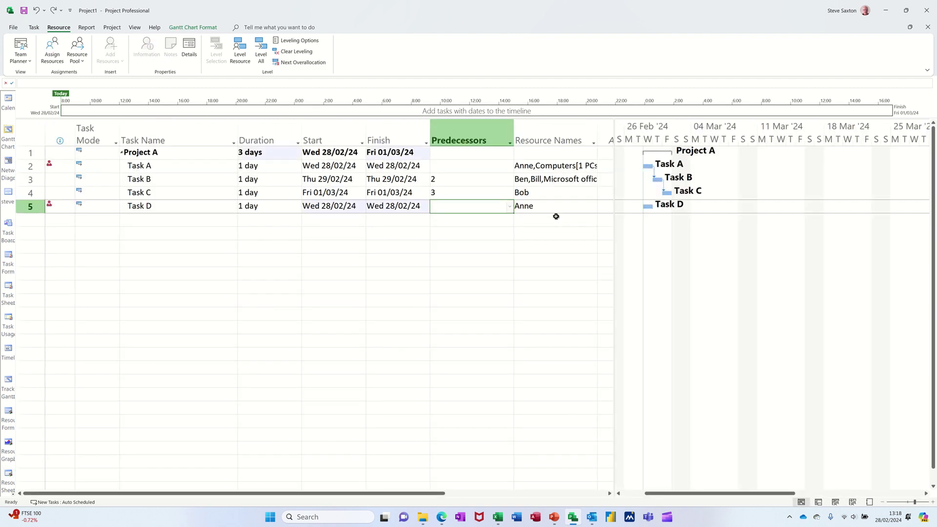
type("4")
key("Return")
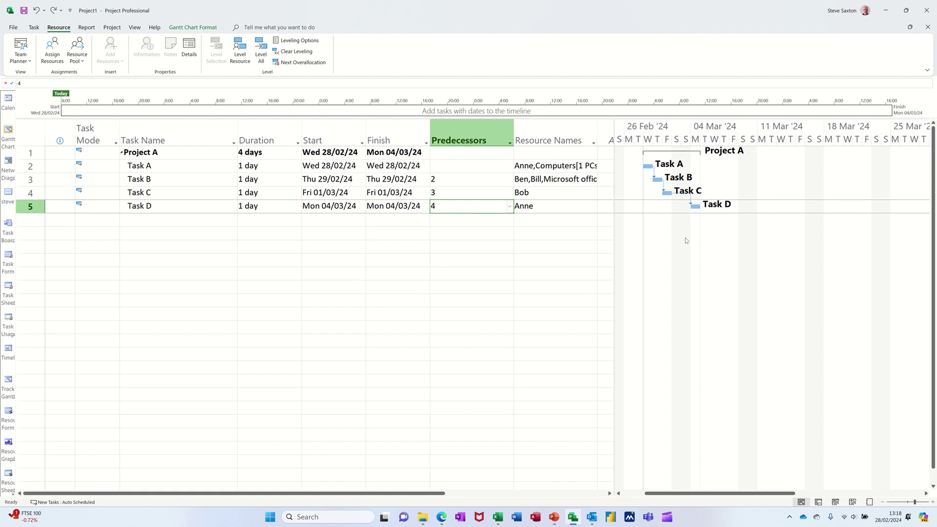
- Set a baseline for the entire project using the default Baseline slot
left_click(197, 238)
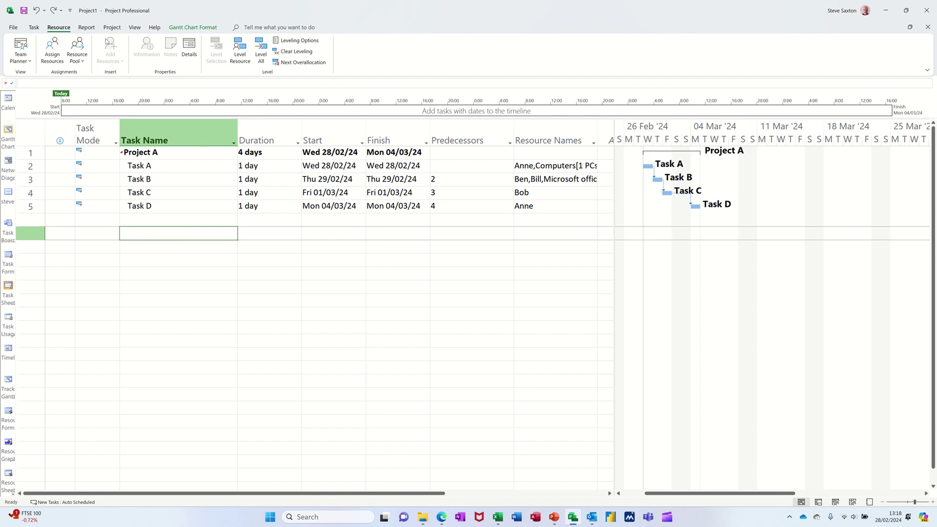
left_click(110, 29)
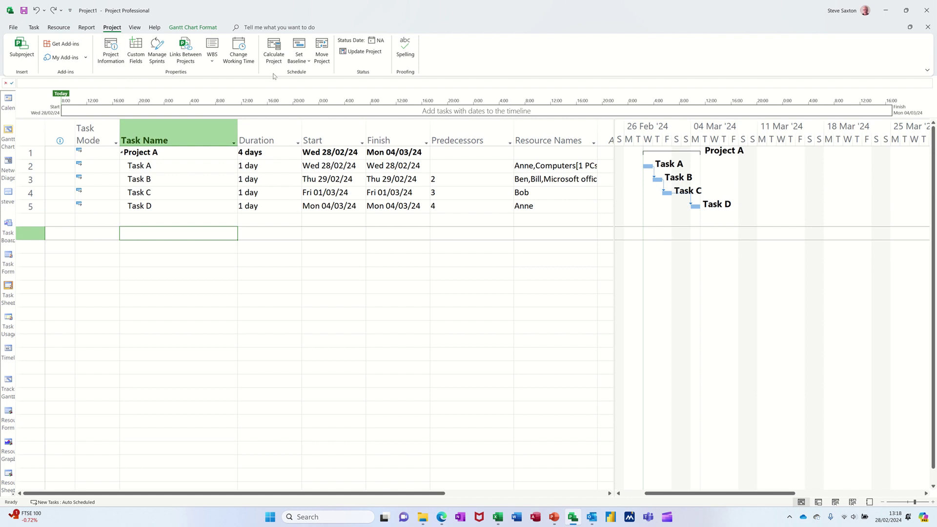
left_click(299, 54)
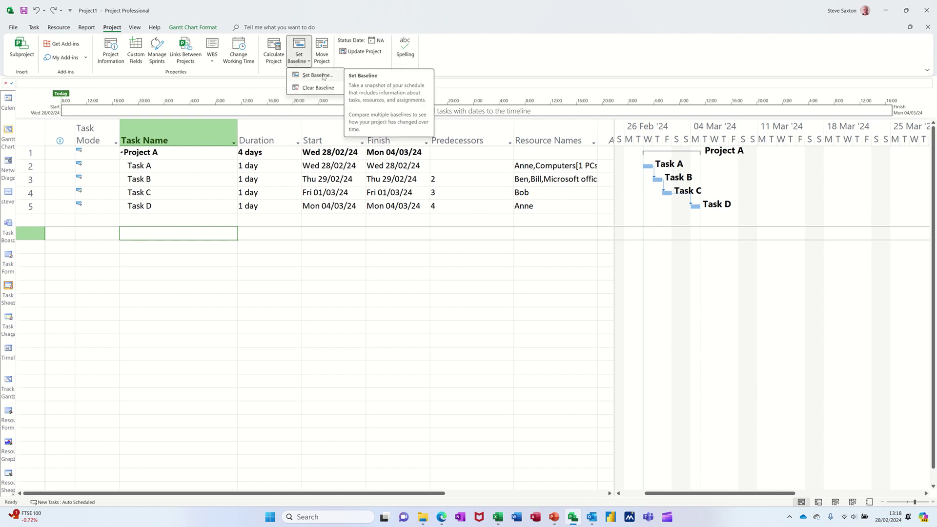
left_click(318, 75)
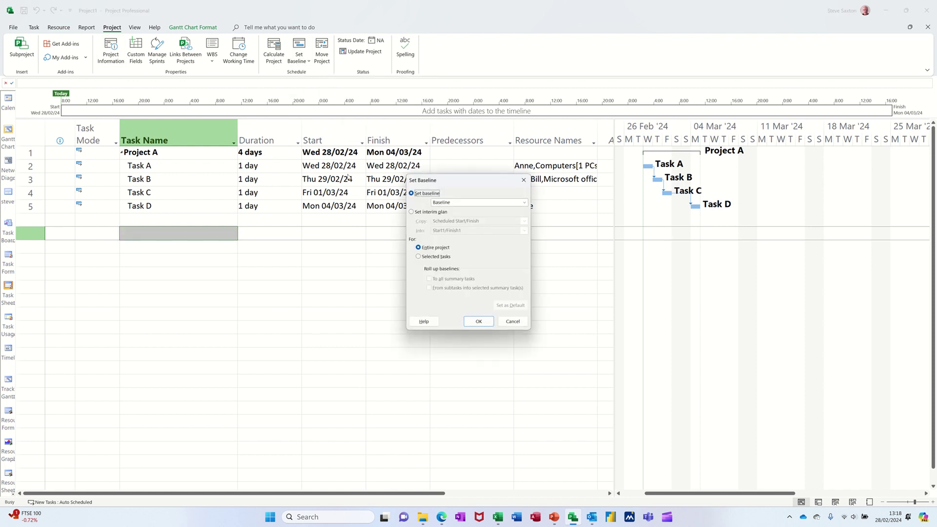
left_click(524, 203)
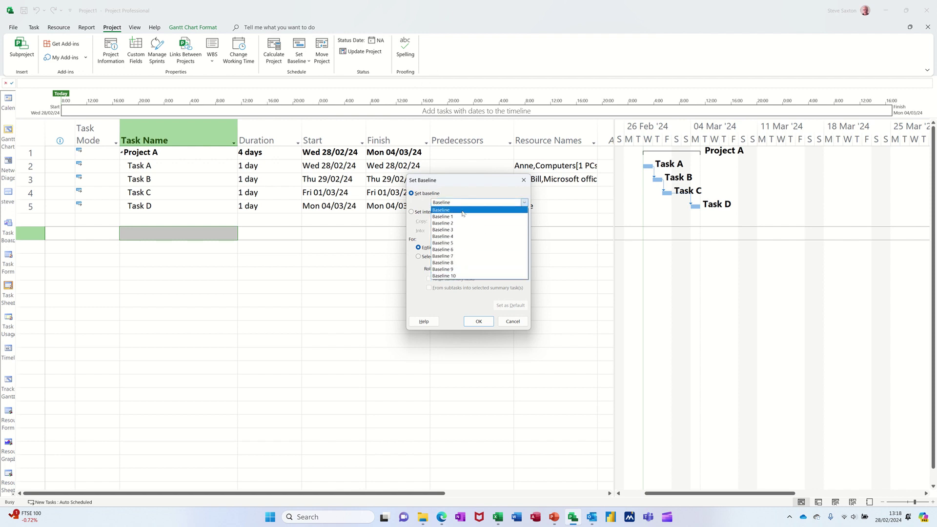
left_click(413, 231)
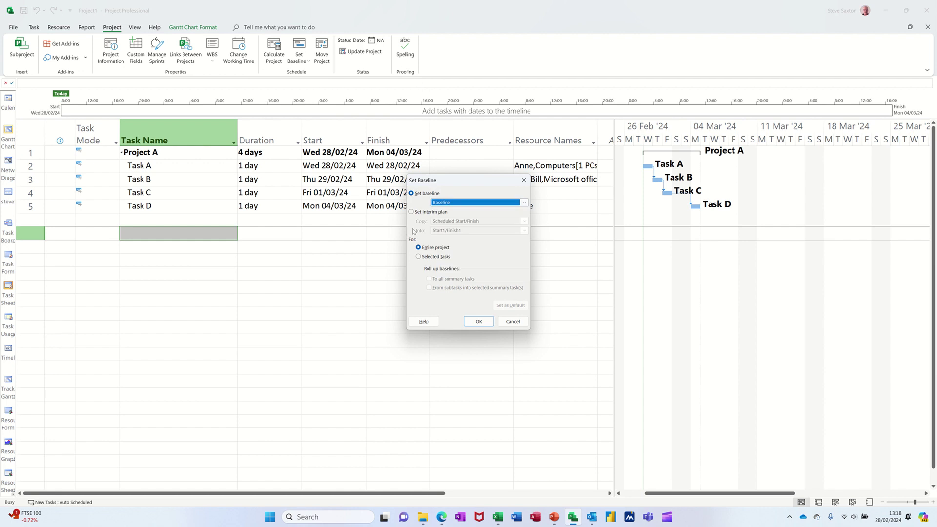
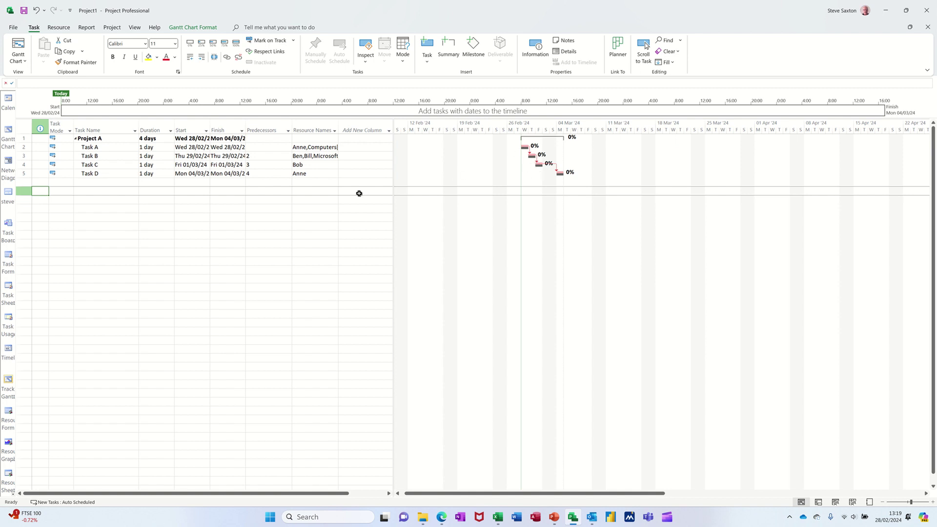
- Display the Cost table for the tasks and examine their total cost, baseline and variance values
left_click(183, 156)
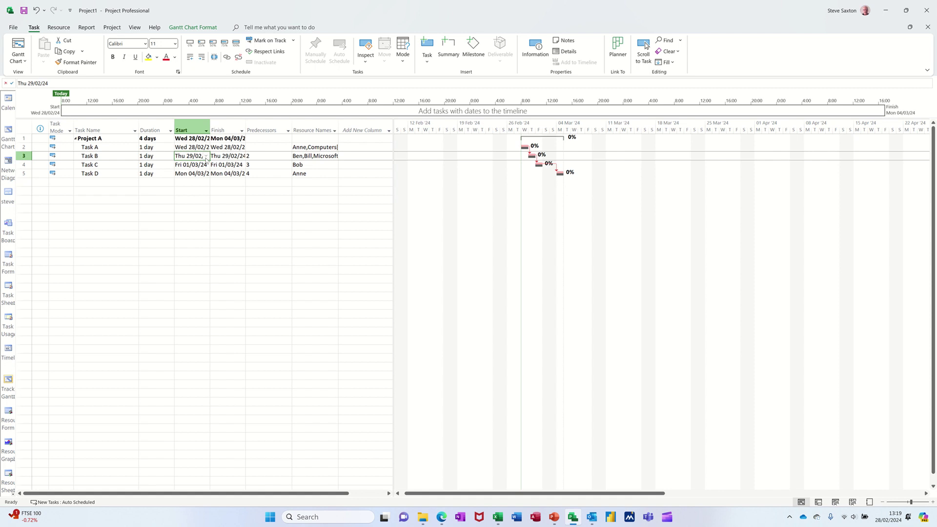
left_click(135, 28)
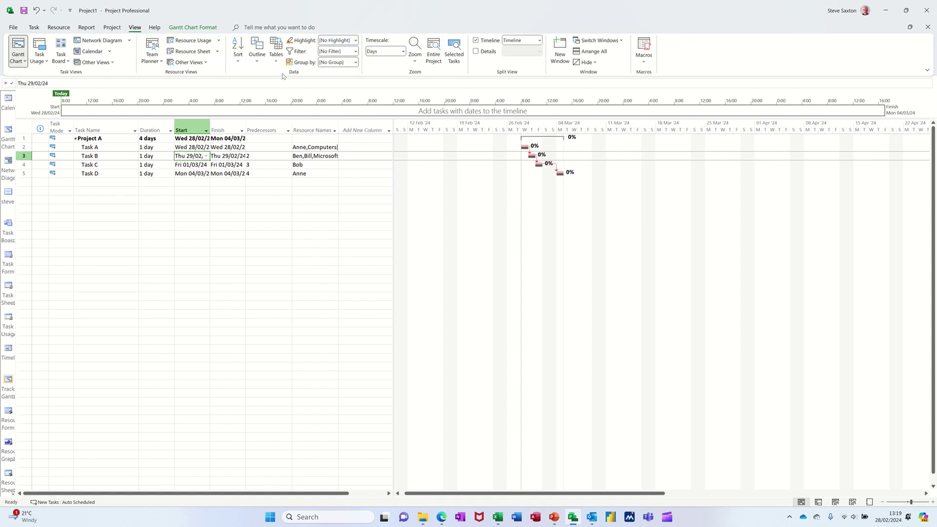
left_click(278, 62)
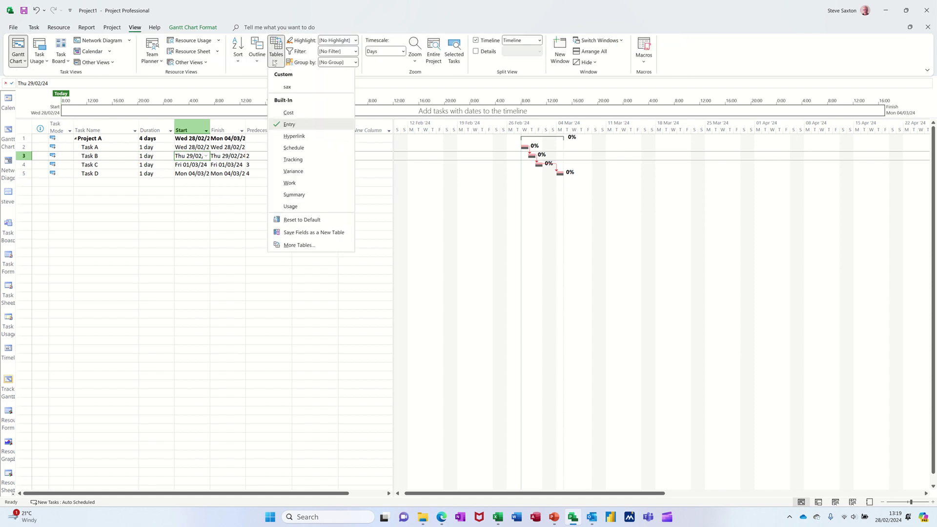
left_click(290, 116)
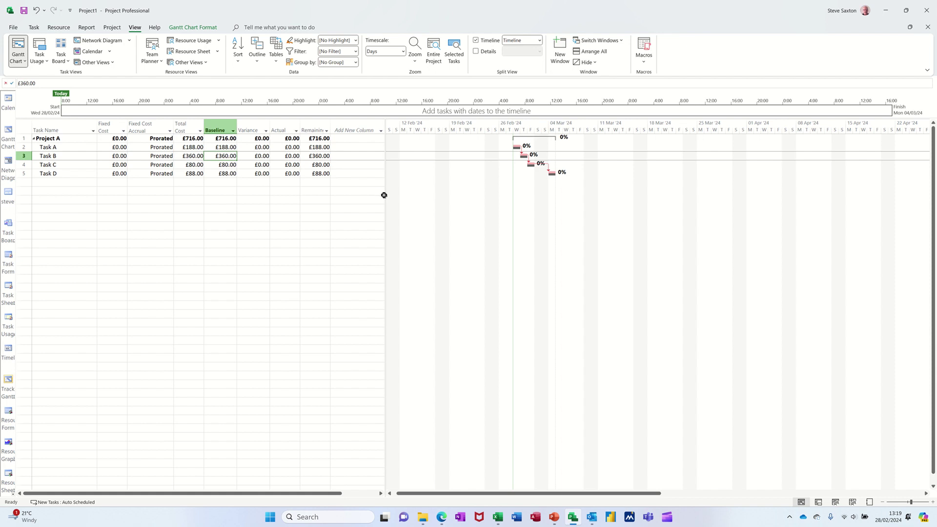
left_click_drag(385, 195, 465, 200)
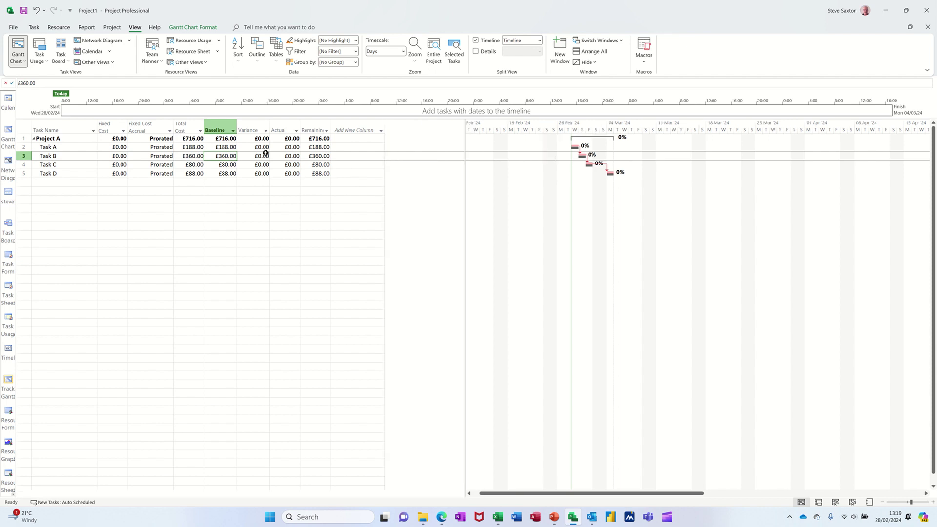
left_click(257, 155)
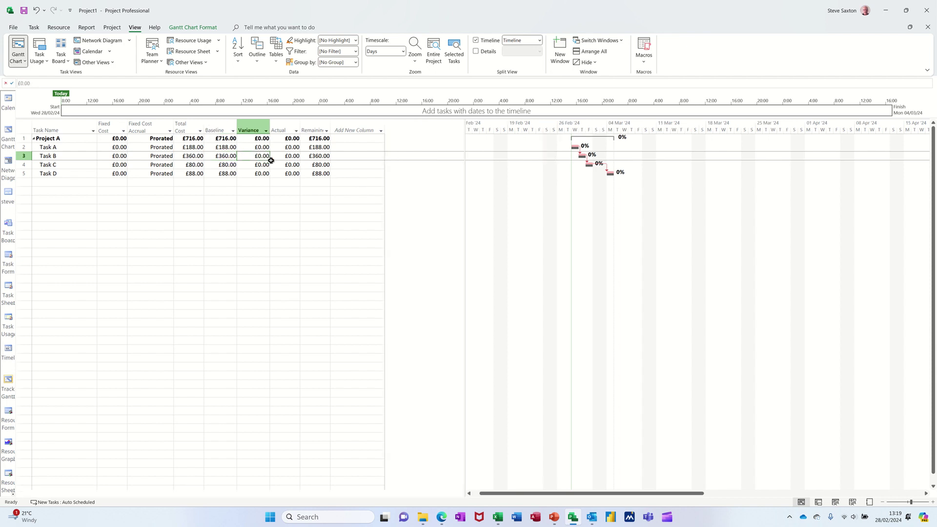
left_click(217, 126)
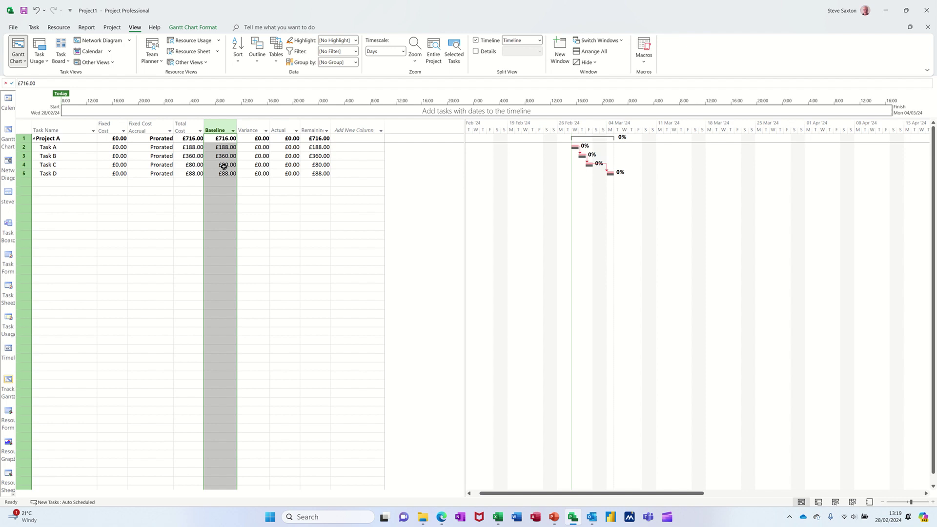
left_click(194, 155)
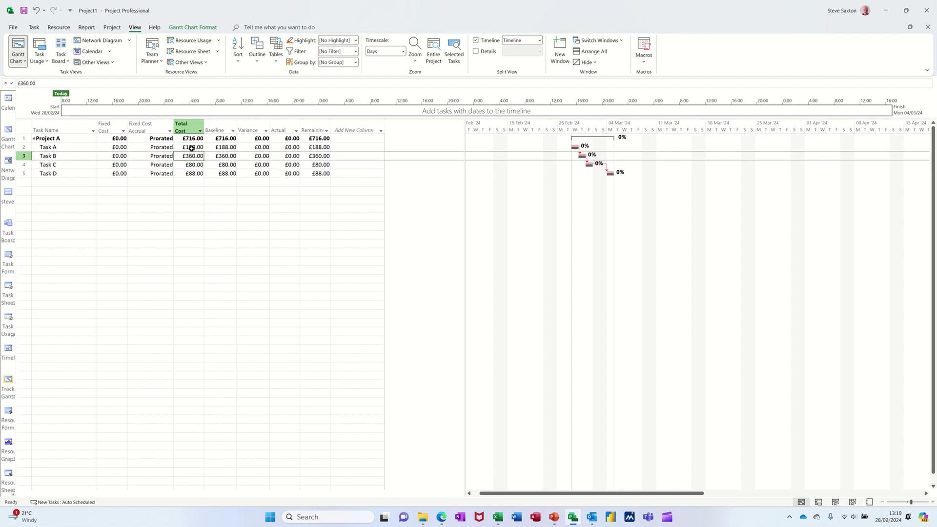
- Switch the task list to the built-in Tracking table
left_click(276, 53)
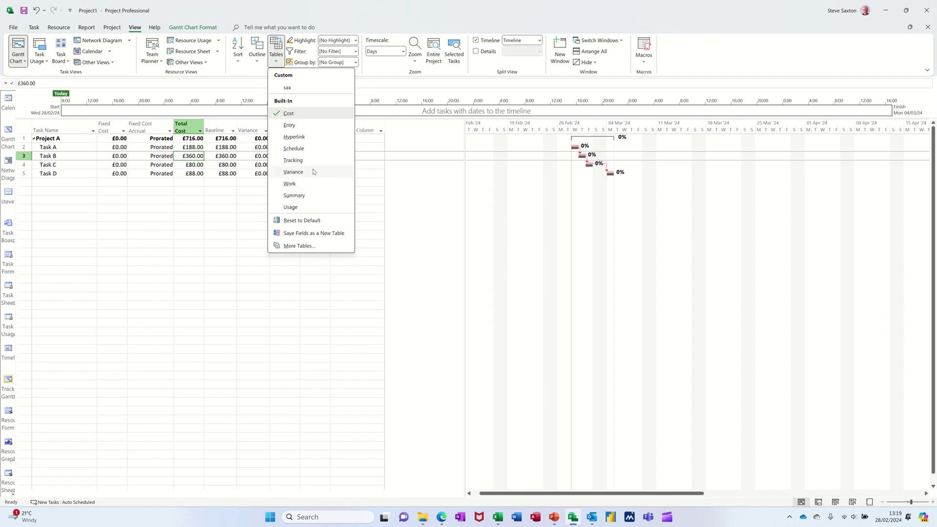
left_click(293, 160)
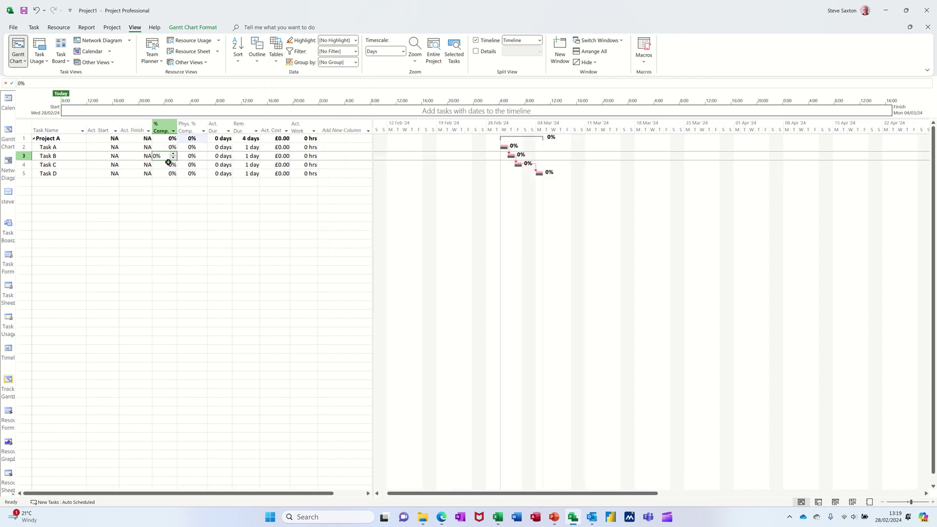
left_click(154, 197)
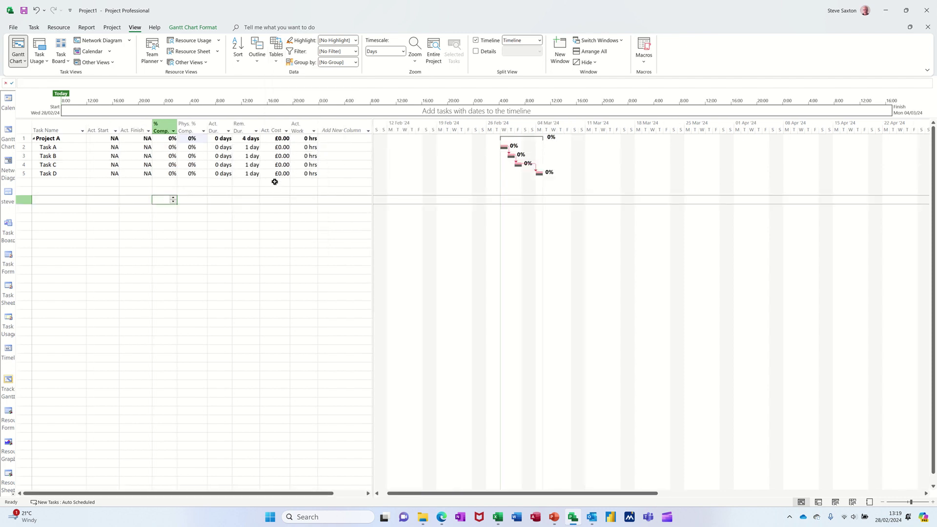
- Insert Baseline Start and Baseline Finish columns before the actual start column of the Tracking table
right_click(98, 128)
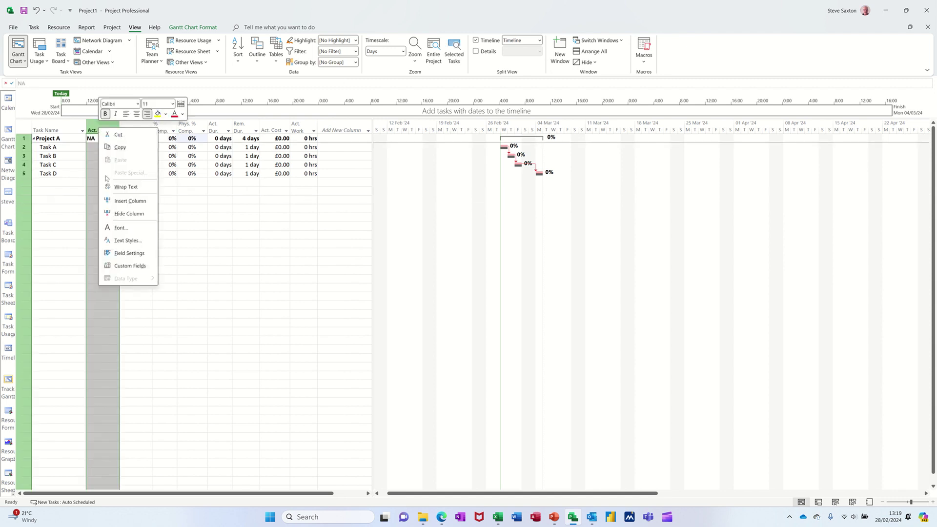
left_click(122, 198)
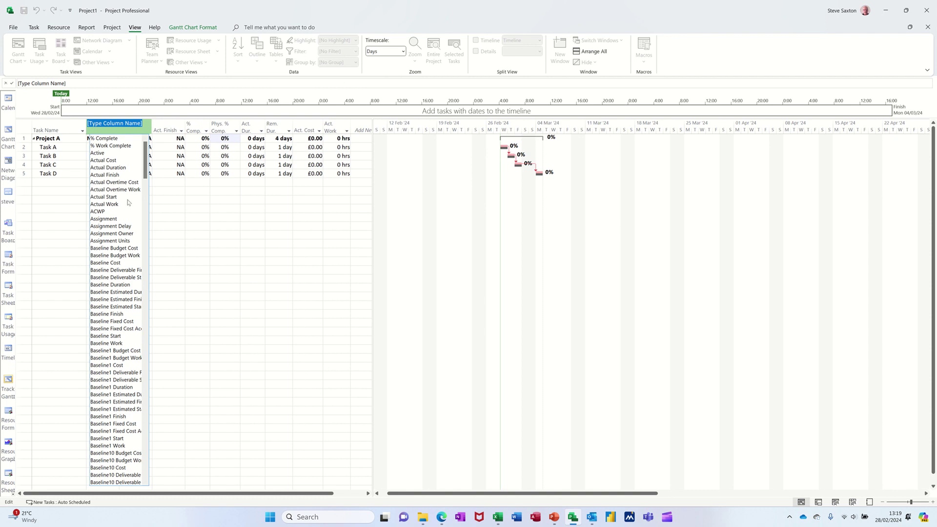
left_click(112, 335)
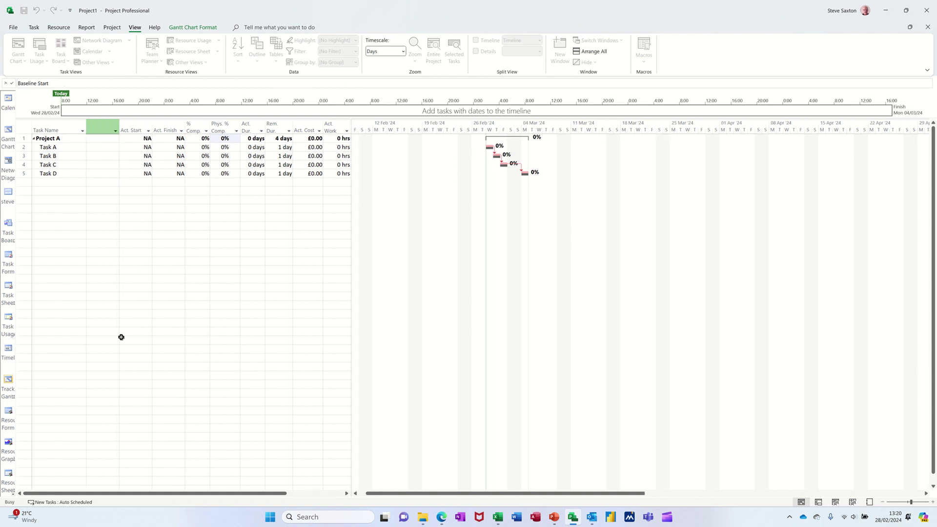
right_click(132, 125)
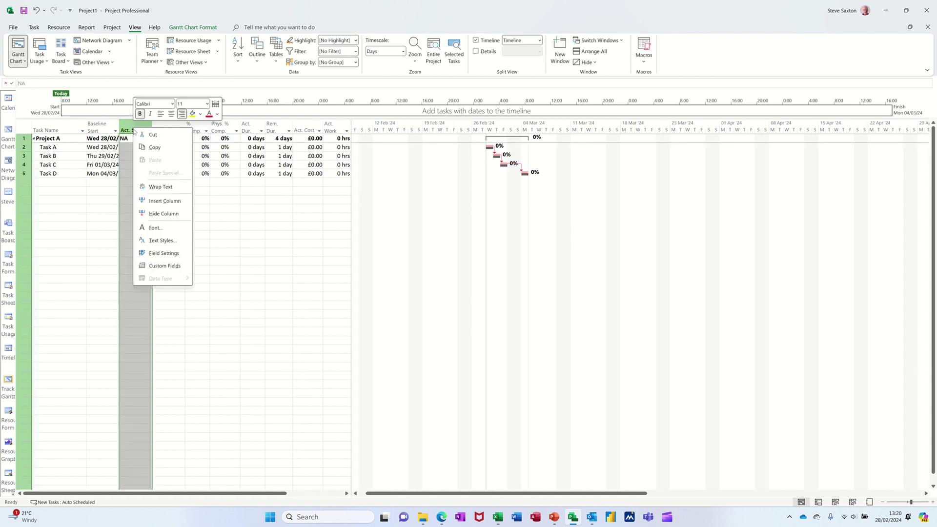
left_click(150, 202)
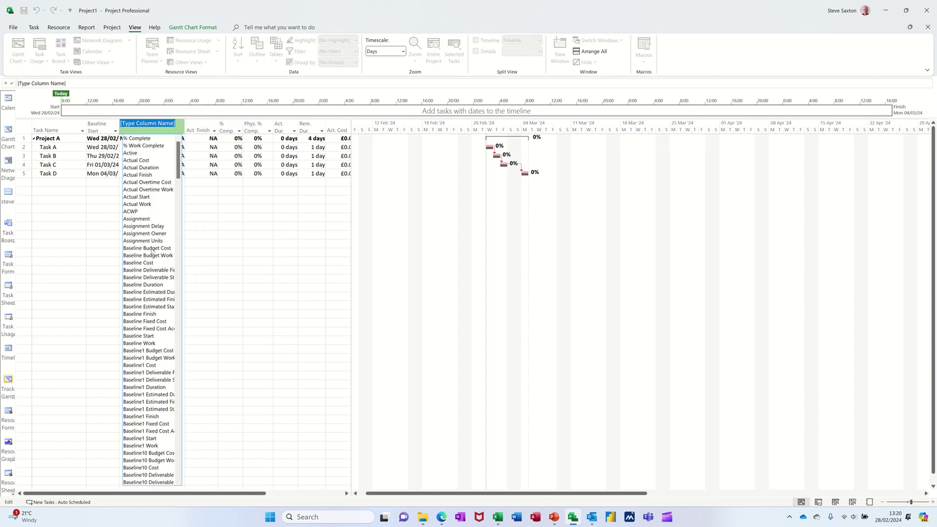
left_click(139, 314)
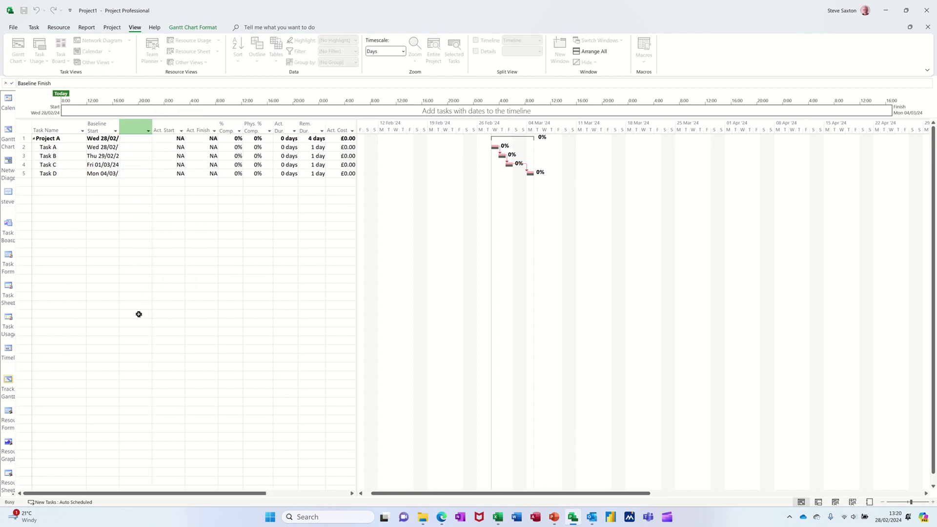
- Insert a Baseline Duration column between Baseline Finish and the actual start column
right_click(166, 130)
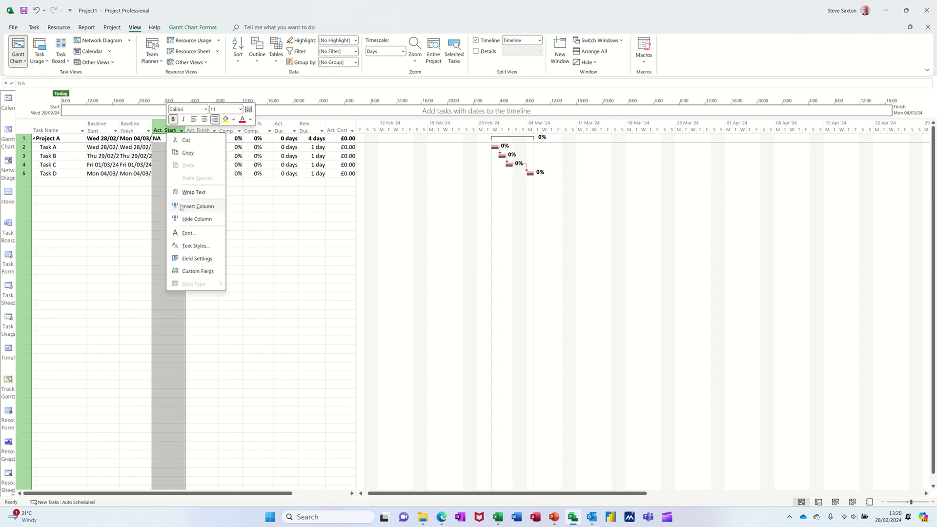
left_click(196, 206)
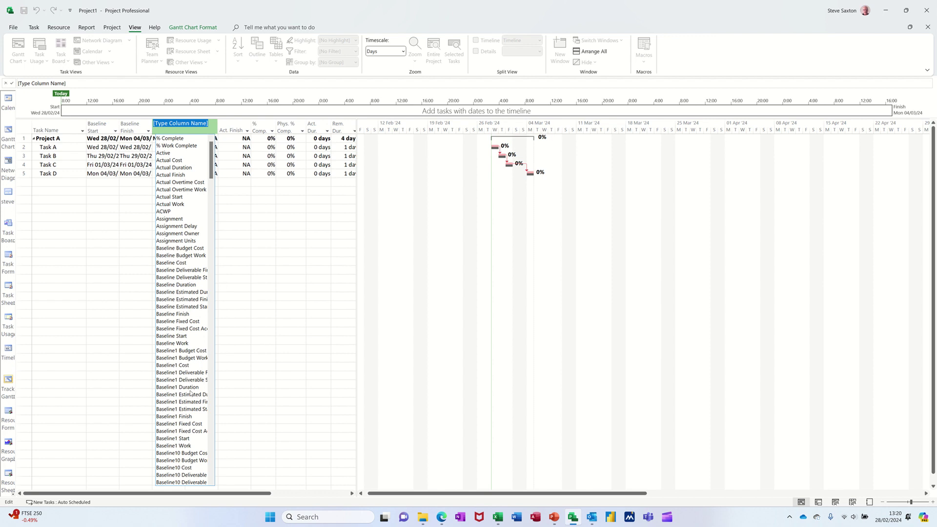
left_click(170, 285)
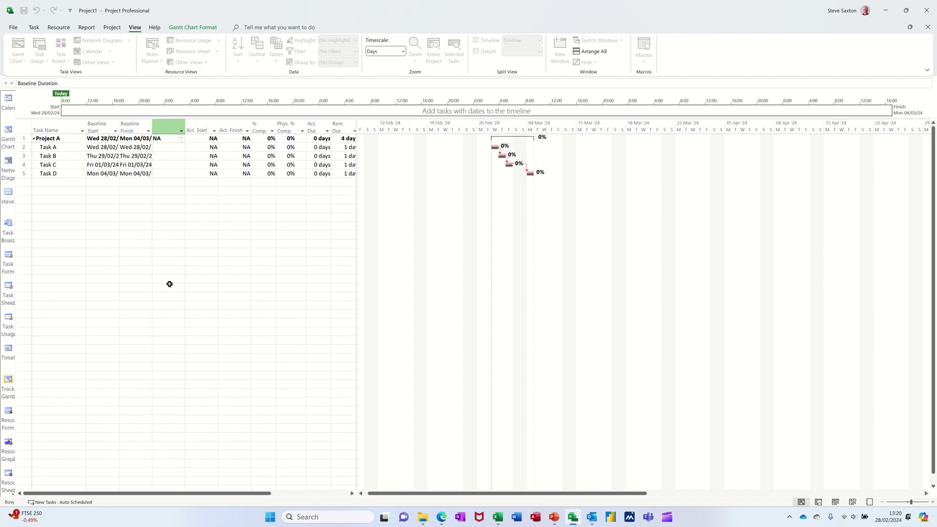
left_click(178, 181)
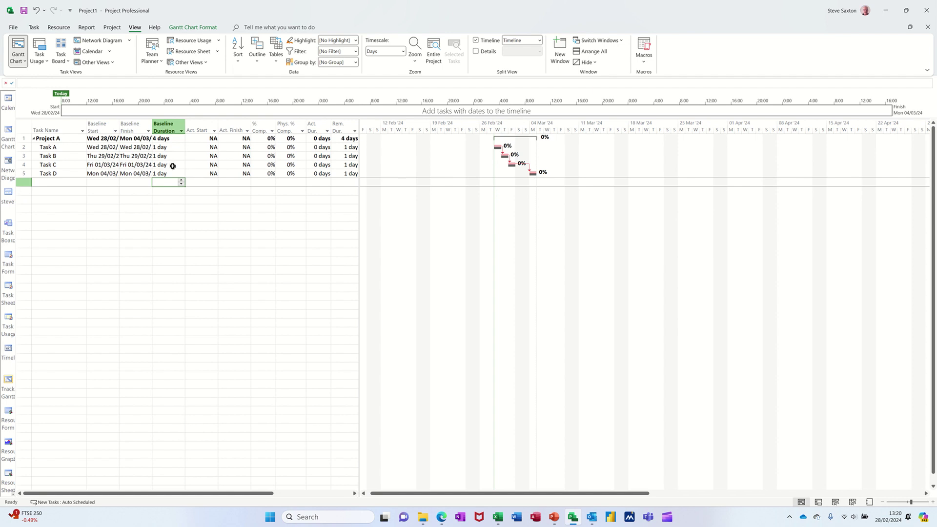
- Set Task A's actual duration to 2 days in the Tracking table
left_click_drag(359, 242, 426, 246)
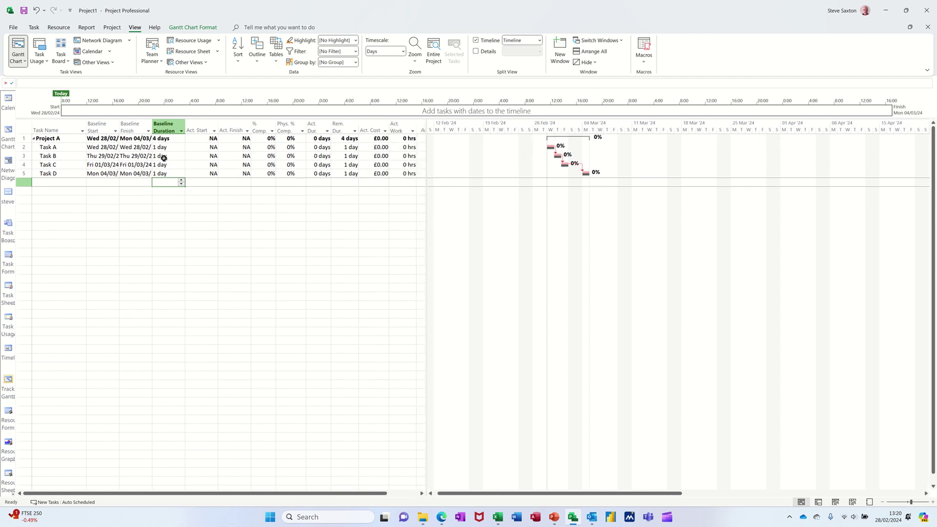
left_click(59, 148)
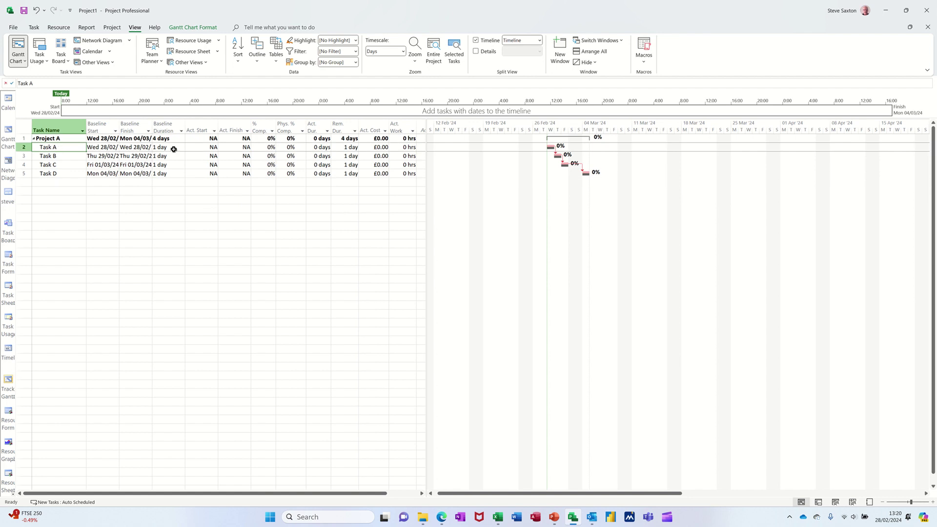
left_click(318, 147)
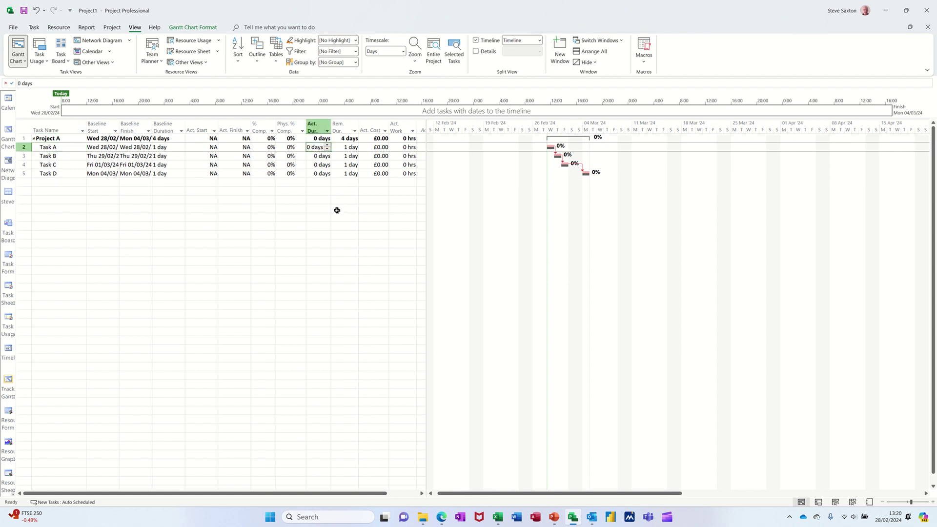
type("2")
left_click(320, 190)
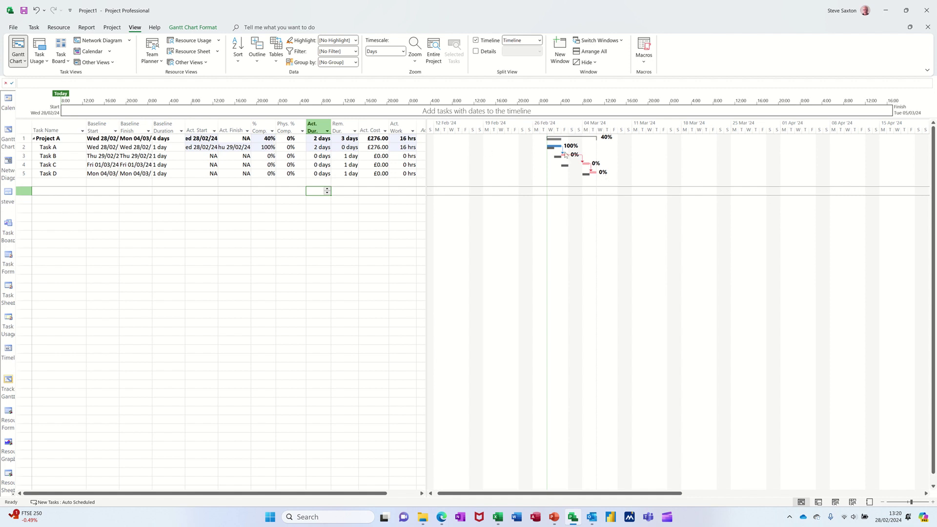
- Set Task B's actual duration to 4 days and its remaining duration to 2 days in the Tracking table
left_click(317, 156)
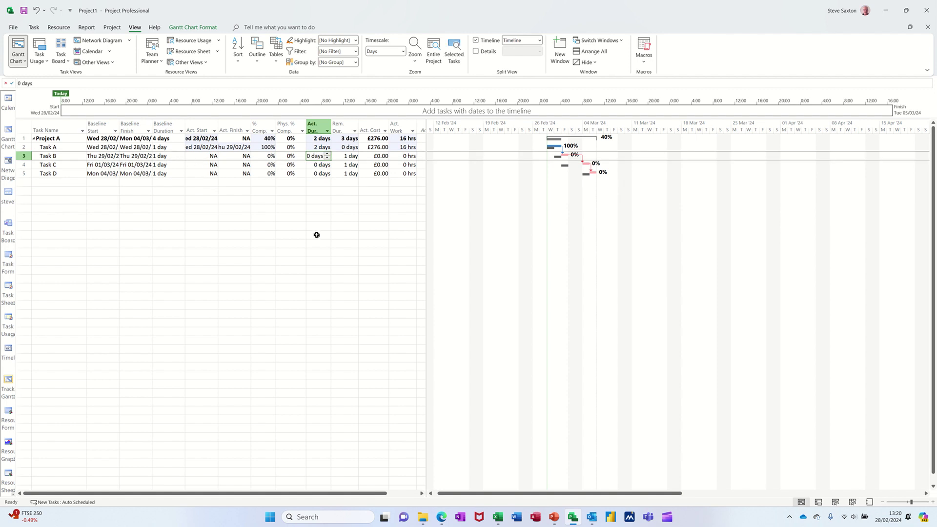
type("4 days")
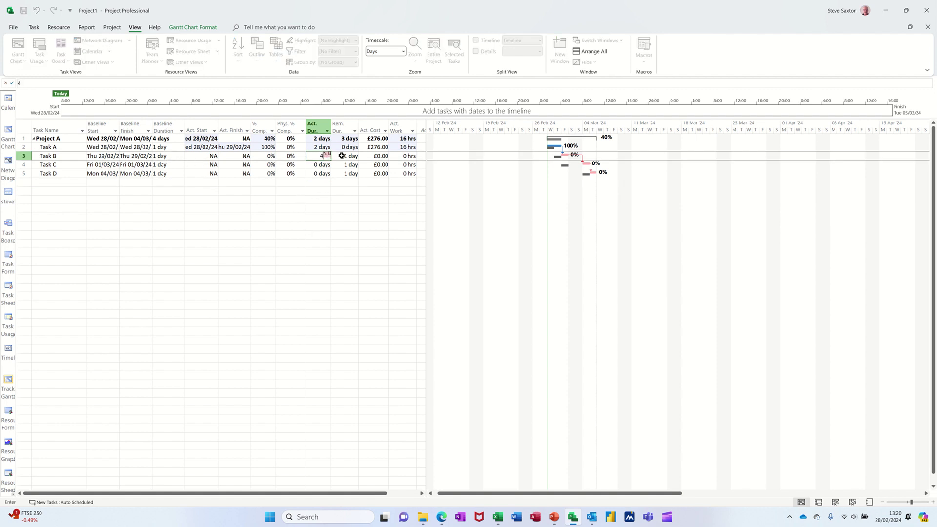
left_click(341, 156)
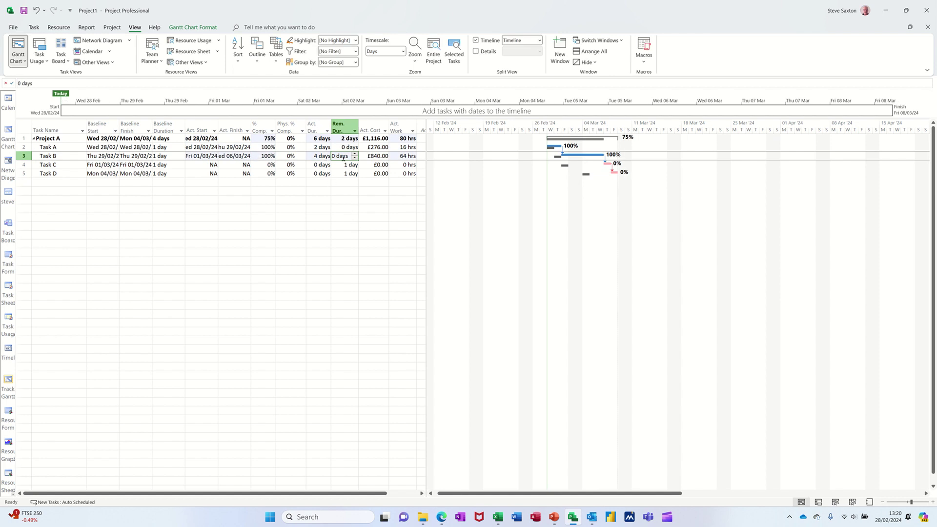
type("2")
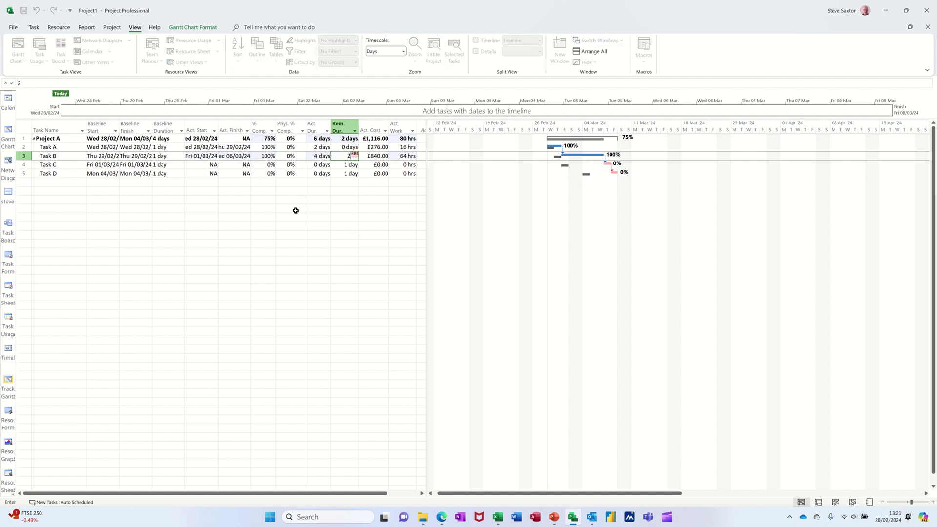
left_click(293, 200)
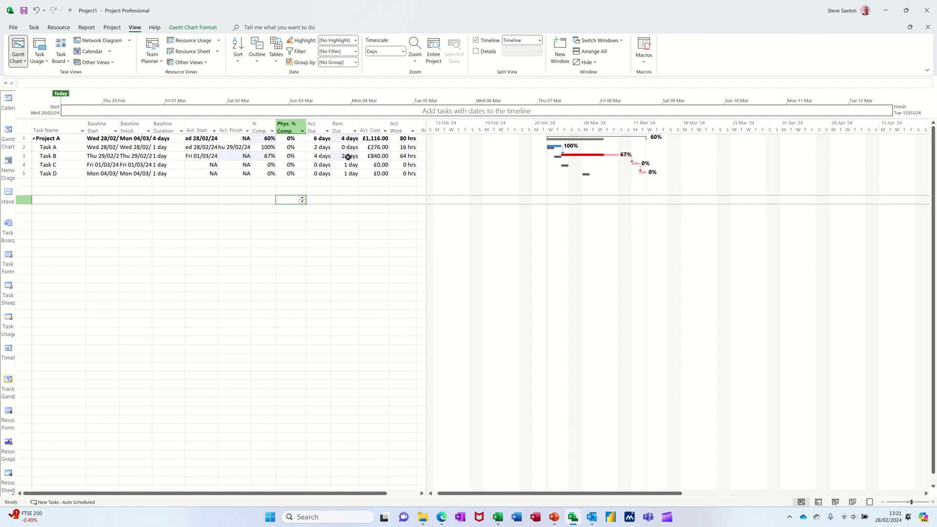
left_click(348, 156)
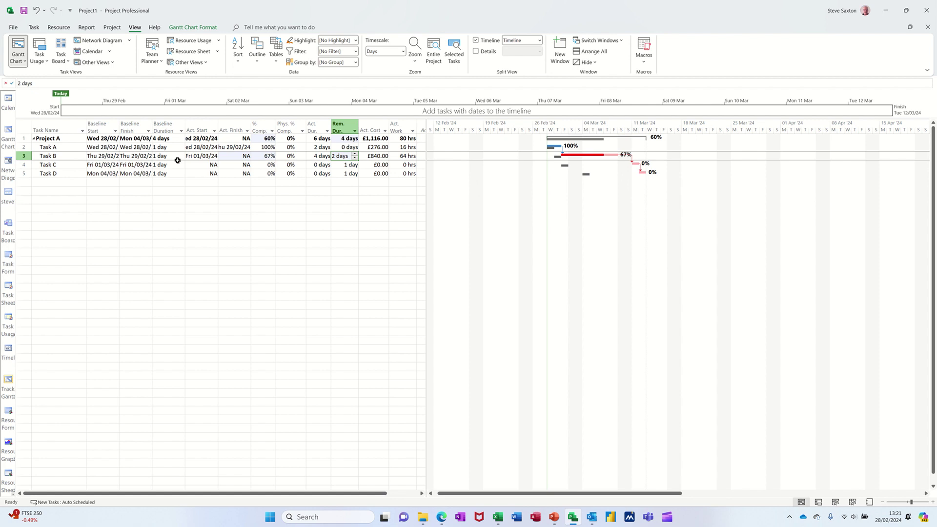
- Record Task C as finished early with an actual duration of 0.5 days and a remaining duration of 0
left_click(313, 164)
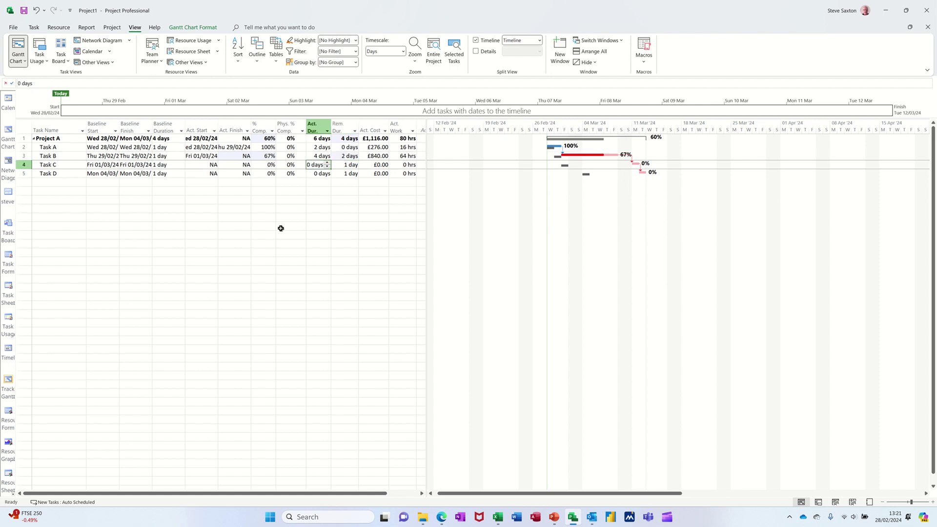
type(".5")
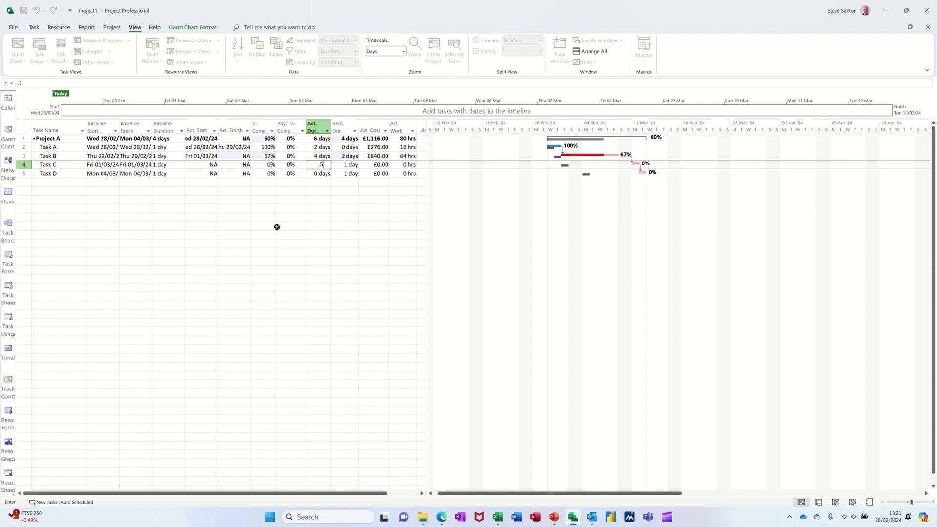
left_click(320, 184)
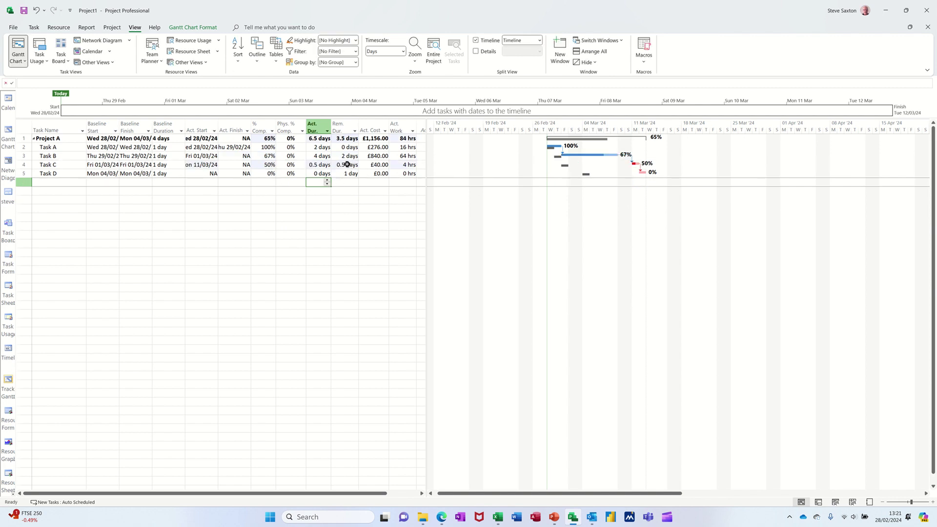
left_click(348, 164)
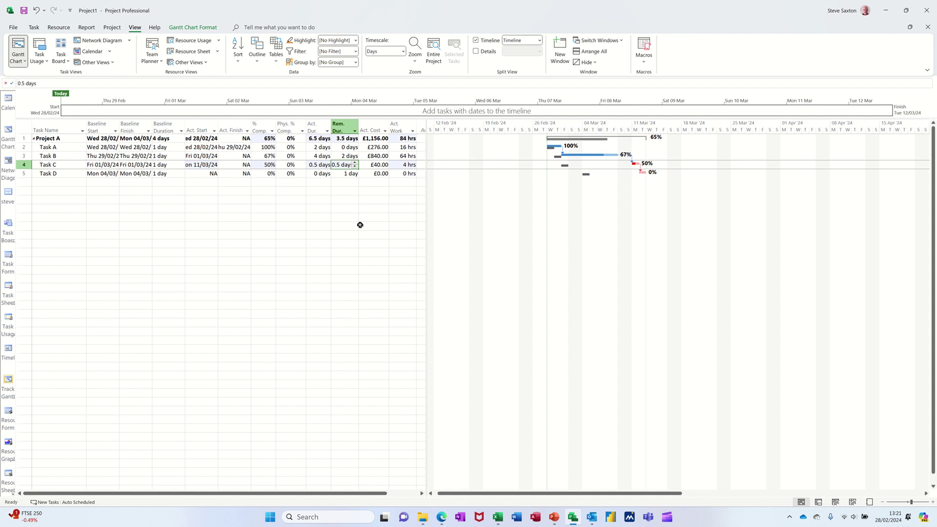
type("0")
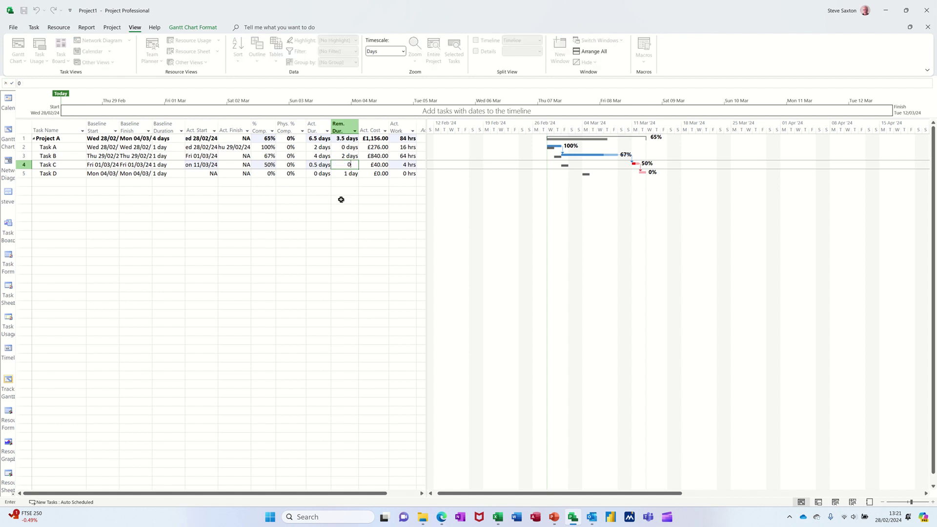
left_click(271, 182)
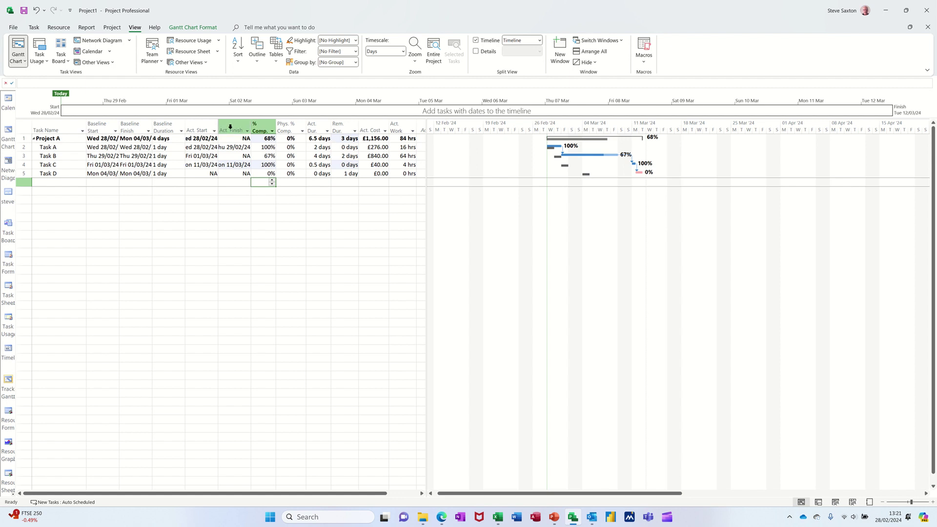
- Open the Project Overview dashboard report to review the project's completion, milestones and late tasks
left_click(87, 27)
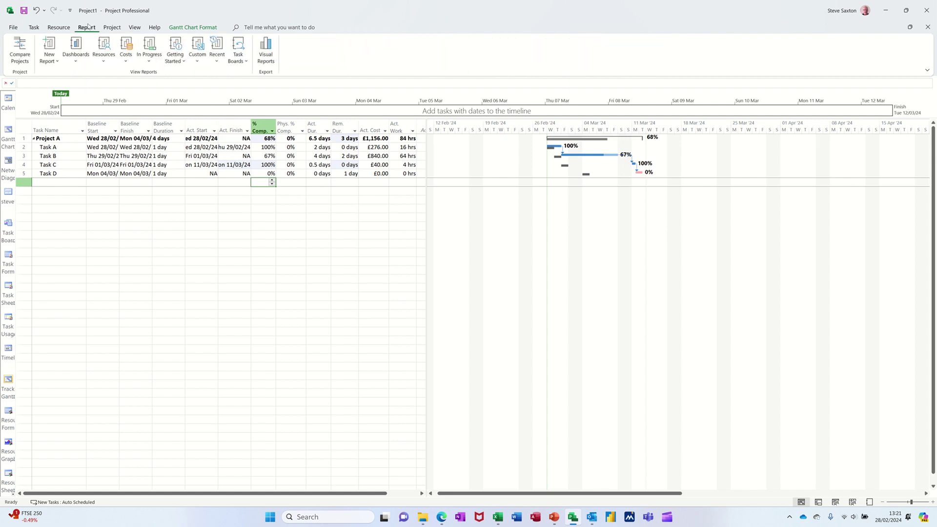
left_click(77, 65)
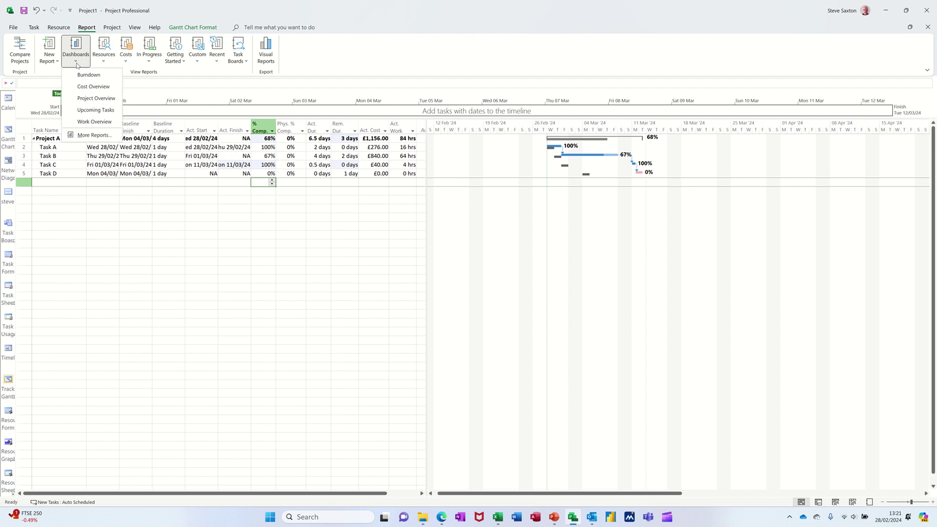
left_click(94, 99)
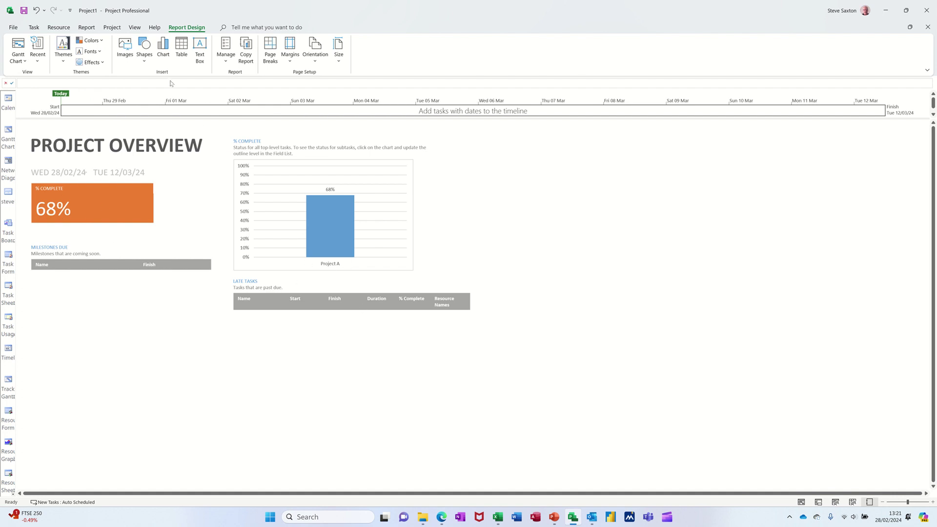
- Open the Resource Overview report to review each resource's actual, remaining and baseline work
left_click(84, 29)
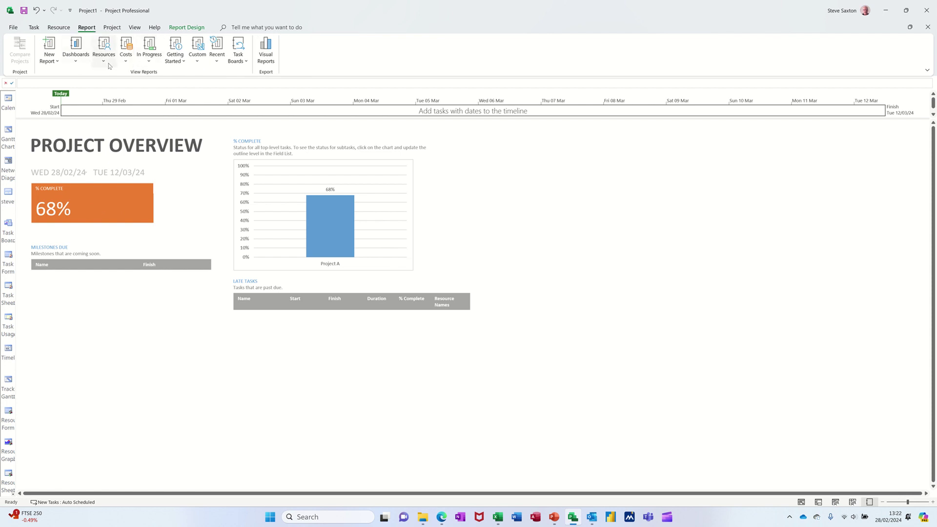
left_click(104, 63)
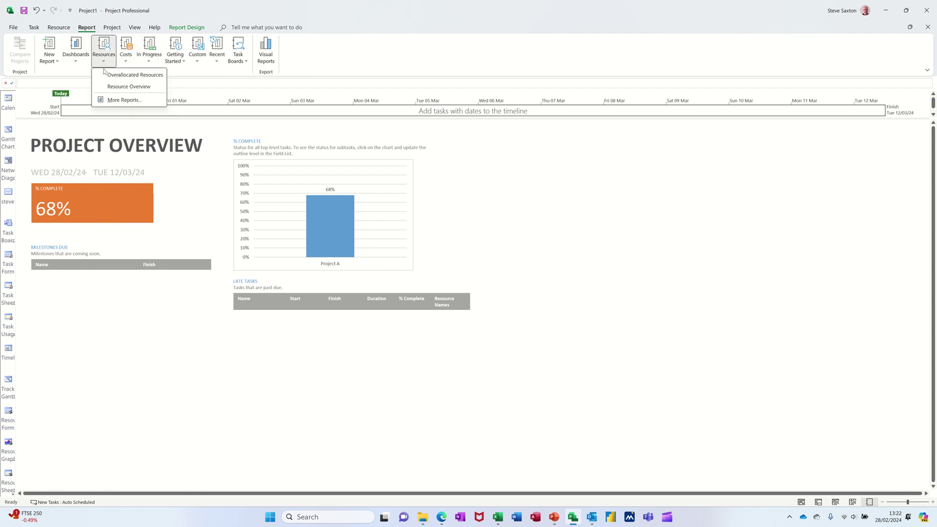
left_click(129, 86)
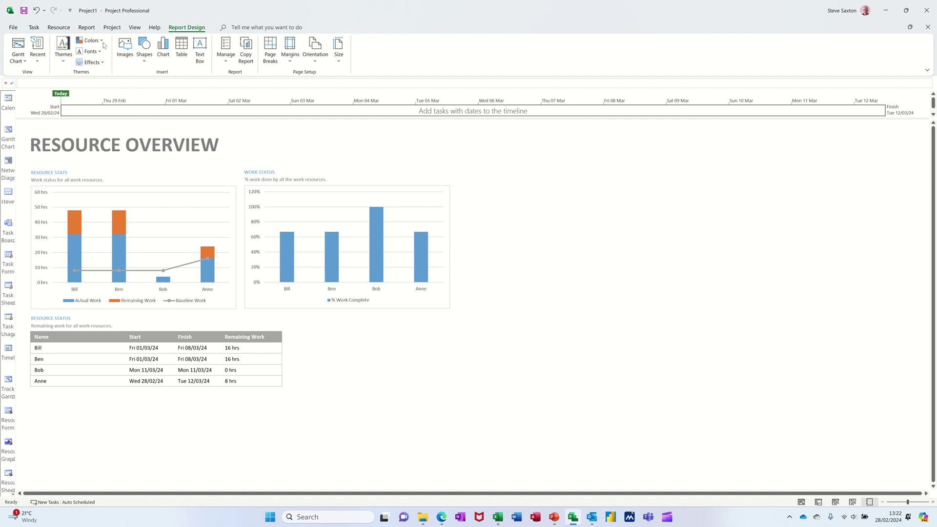
- Return from the report to the Gantt Chart view and select the empty task row below Task D
left_click(33, 27)
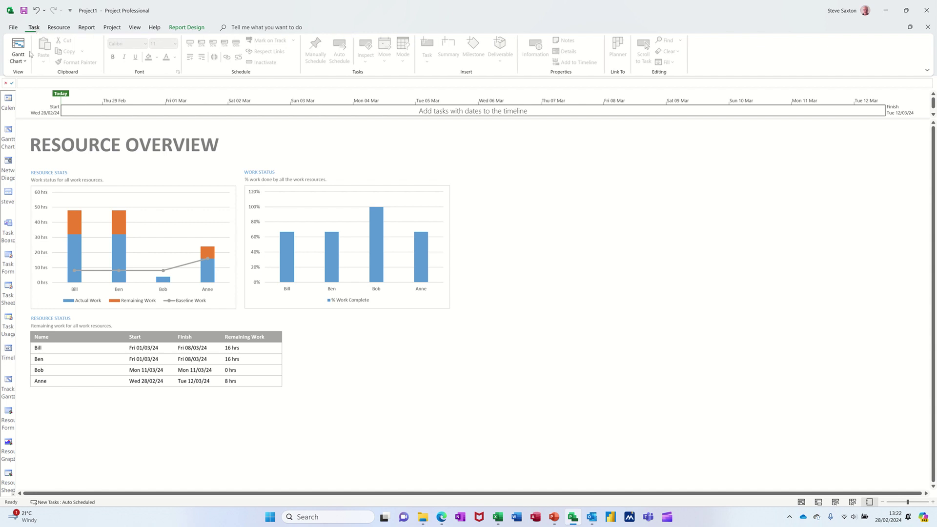
left_click(9, 133)
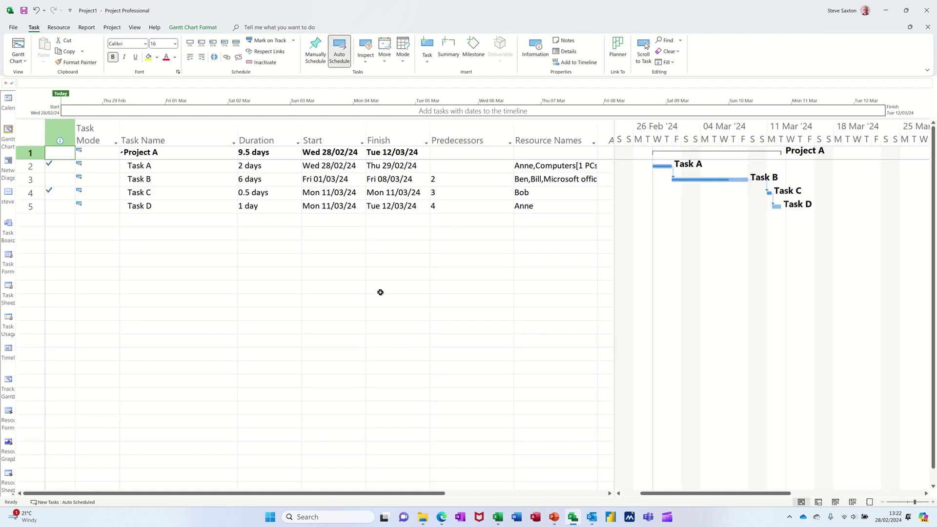
left_click(231, 234)
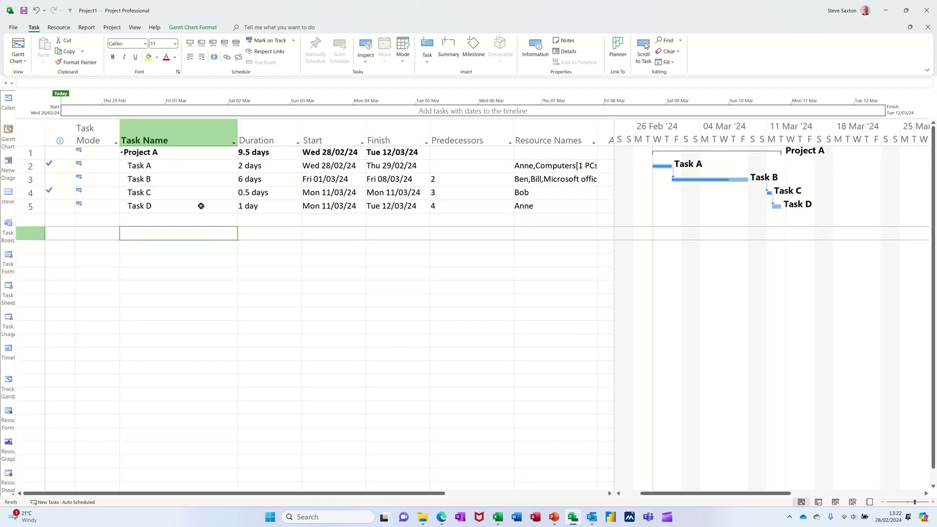
left_click(201, 225)
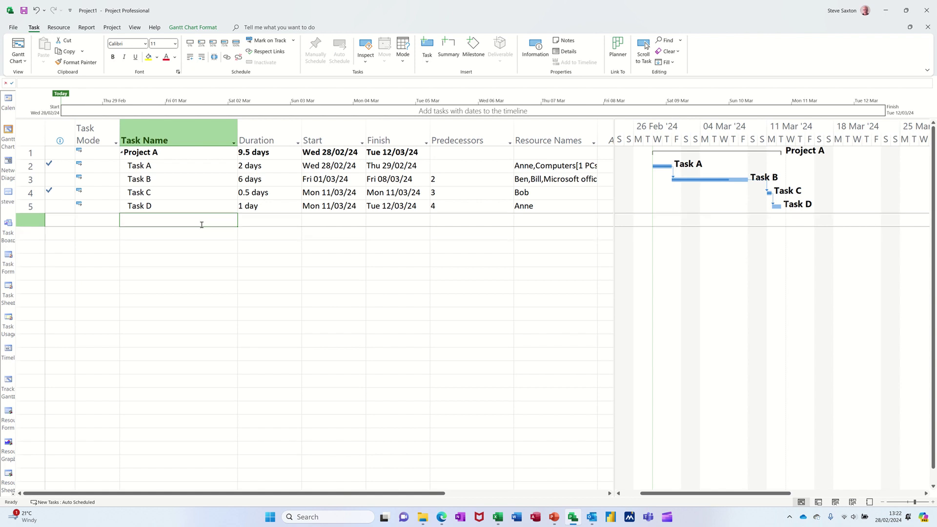